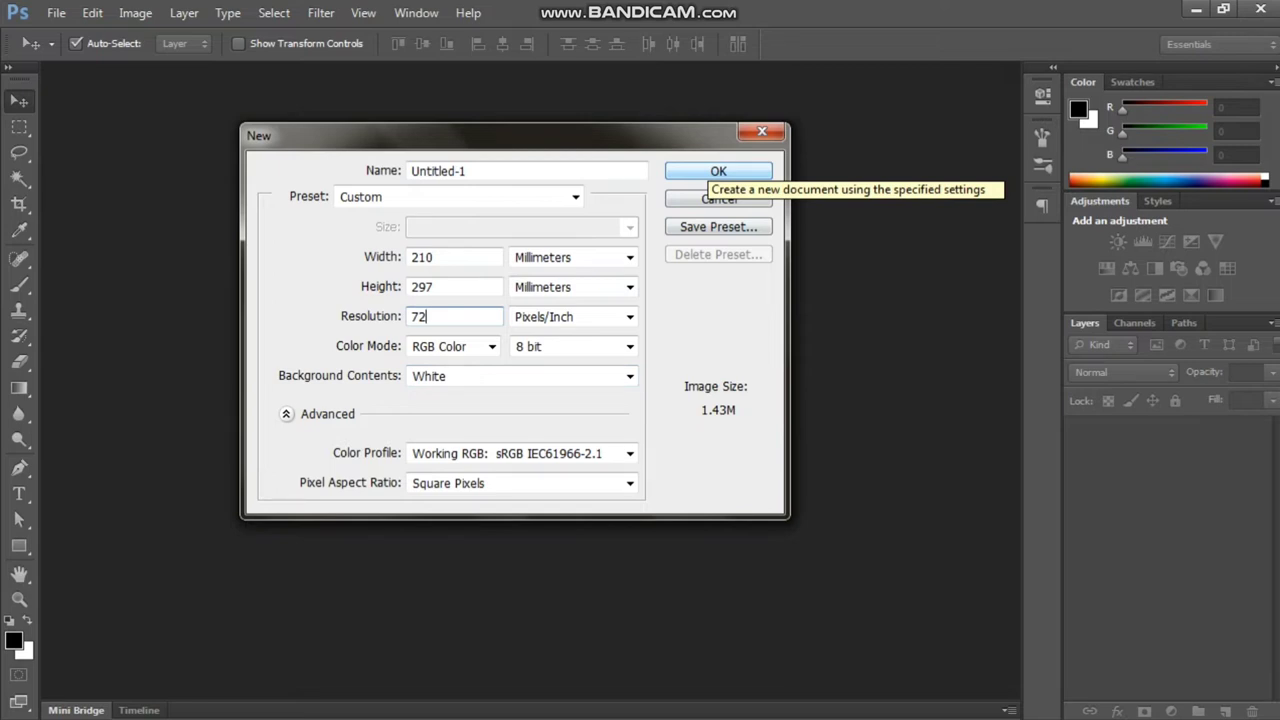
- Create the 210 × 297 mm, 72 pixels/inch RGB document with a white background and rotate the canvas 90° clockwise
{"action": "left_click", "coordinate": [718, 172]}
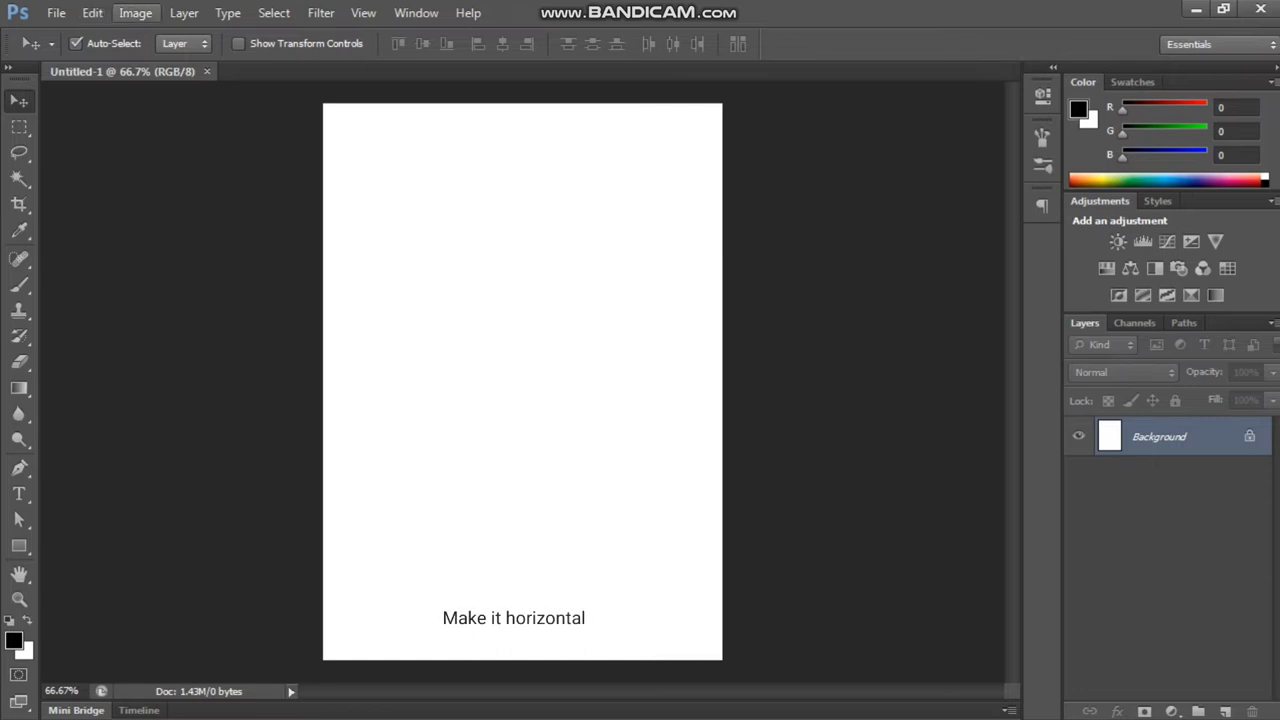
{"action": "left_click", "coordinate": [135, 12]}
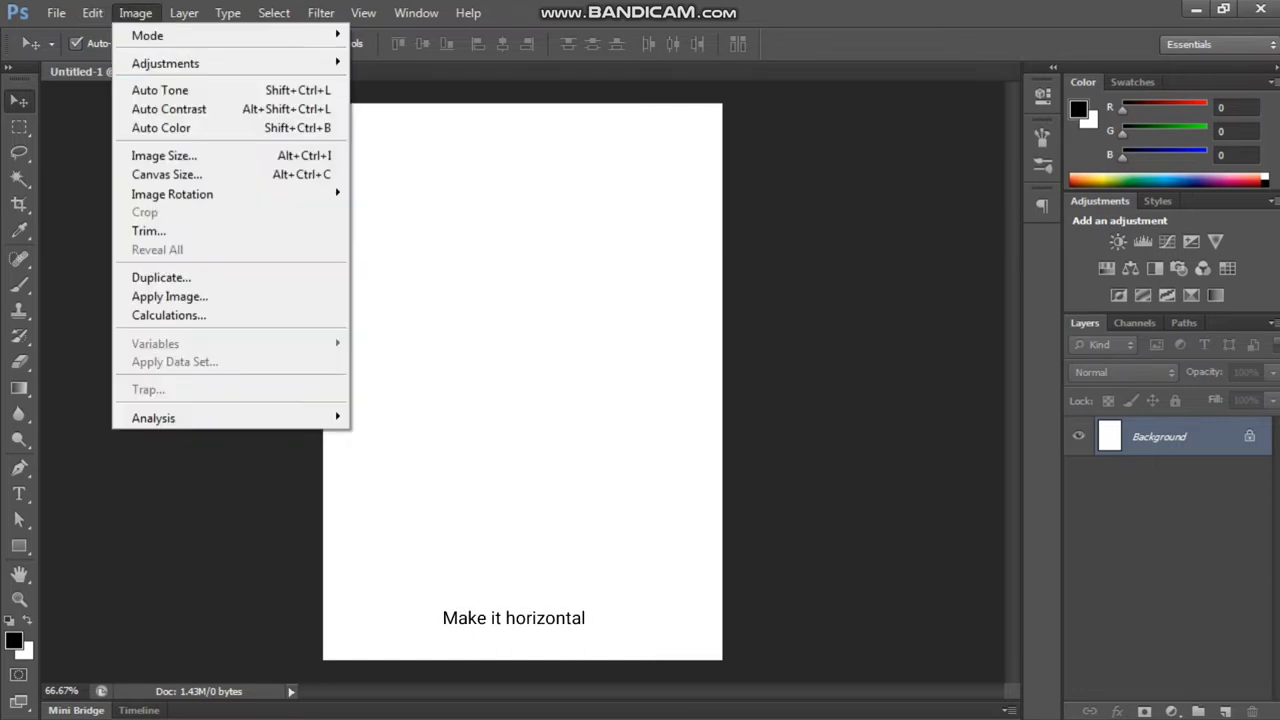
{"action": "mouse_move", "coordinate": [172, 194]}
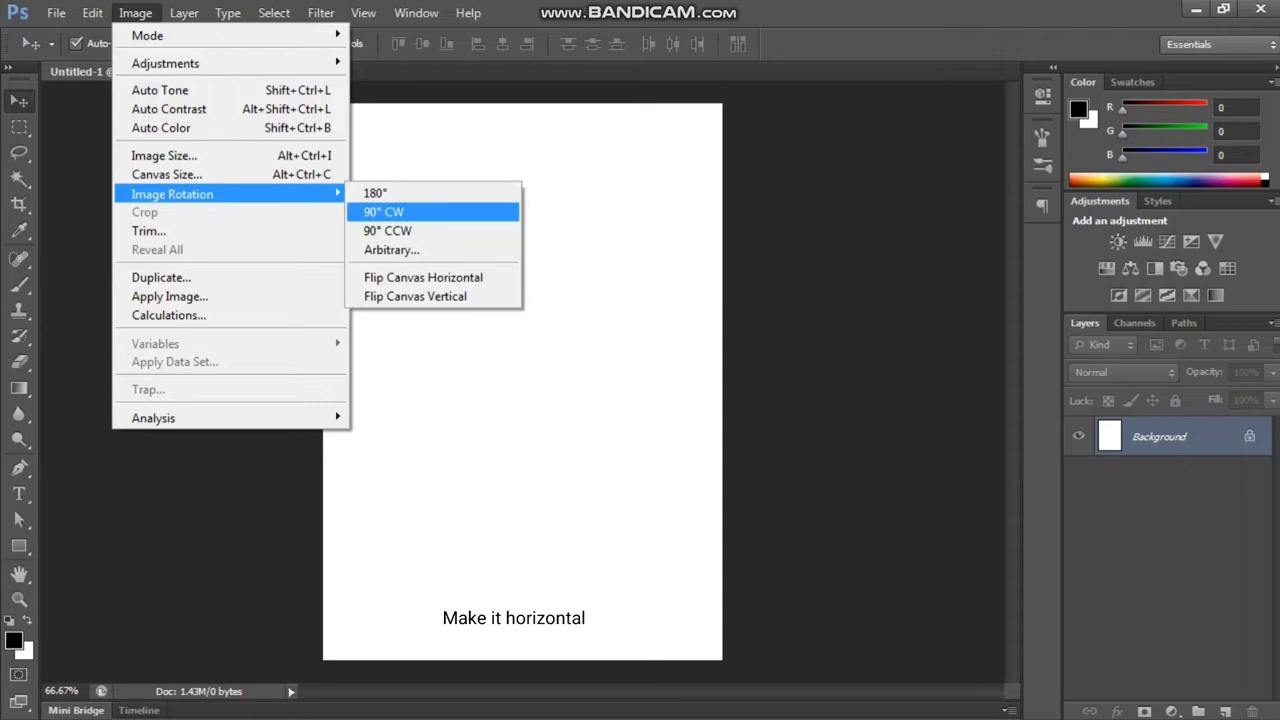
{"action": "key", "text": "Return"}
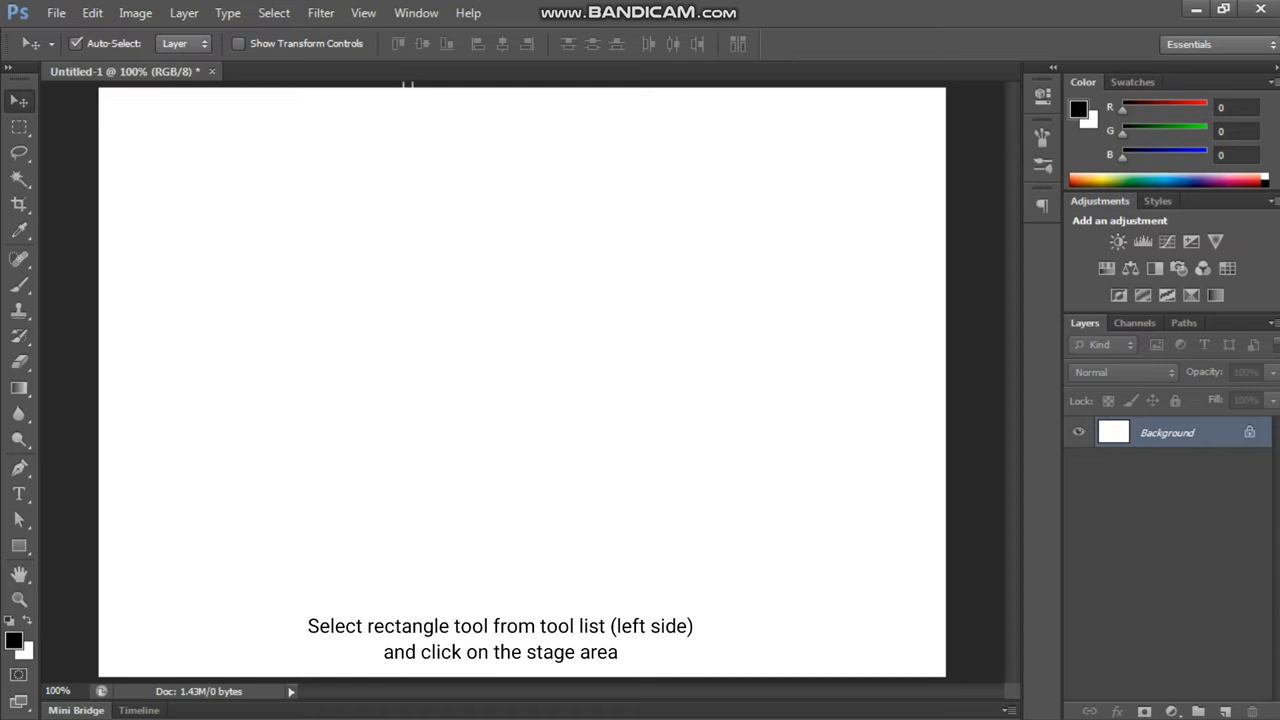
- Create a rectangle 3 mm wide and 200 mm high near the middle of the canvas and fill it with black
{"action": "left_click", "coordinate": [19, 546]}
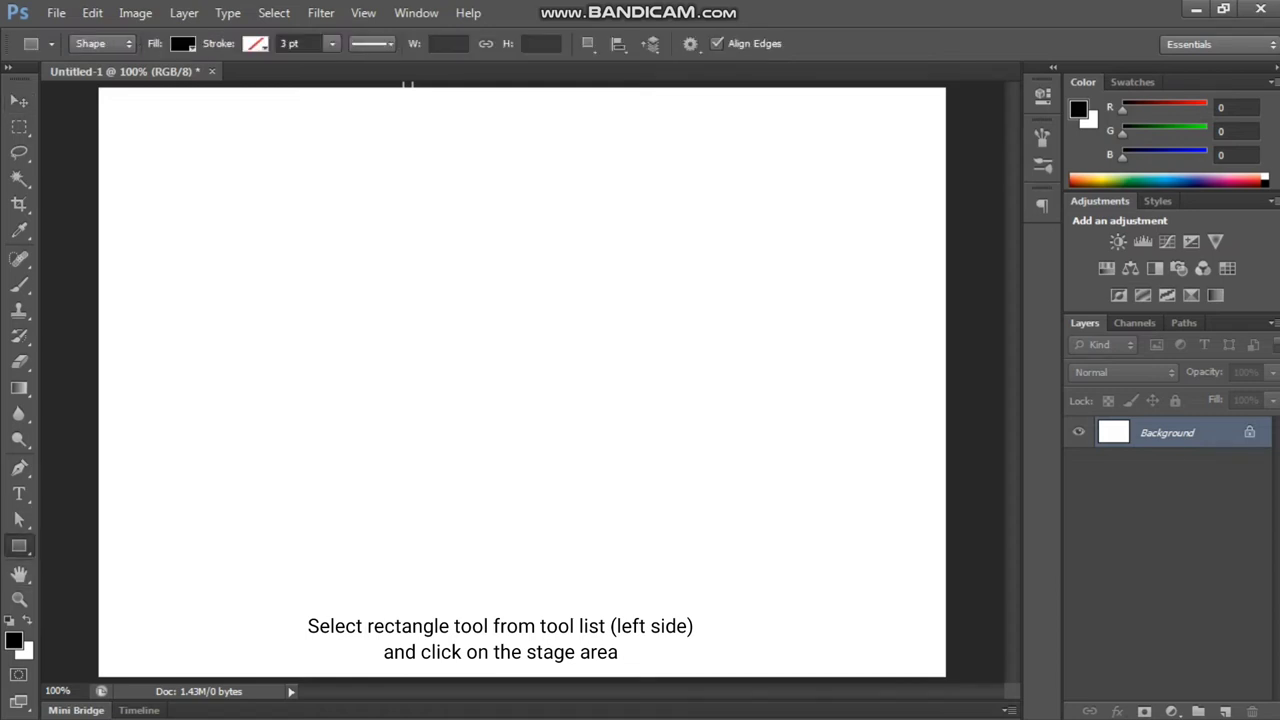
{"action": "left_click", "coordinate": [472, 380]}
{"action": "right_click", "coordinate": [613, 242]}
{"action": "left_click", "coordinate": [676, 316]}
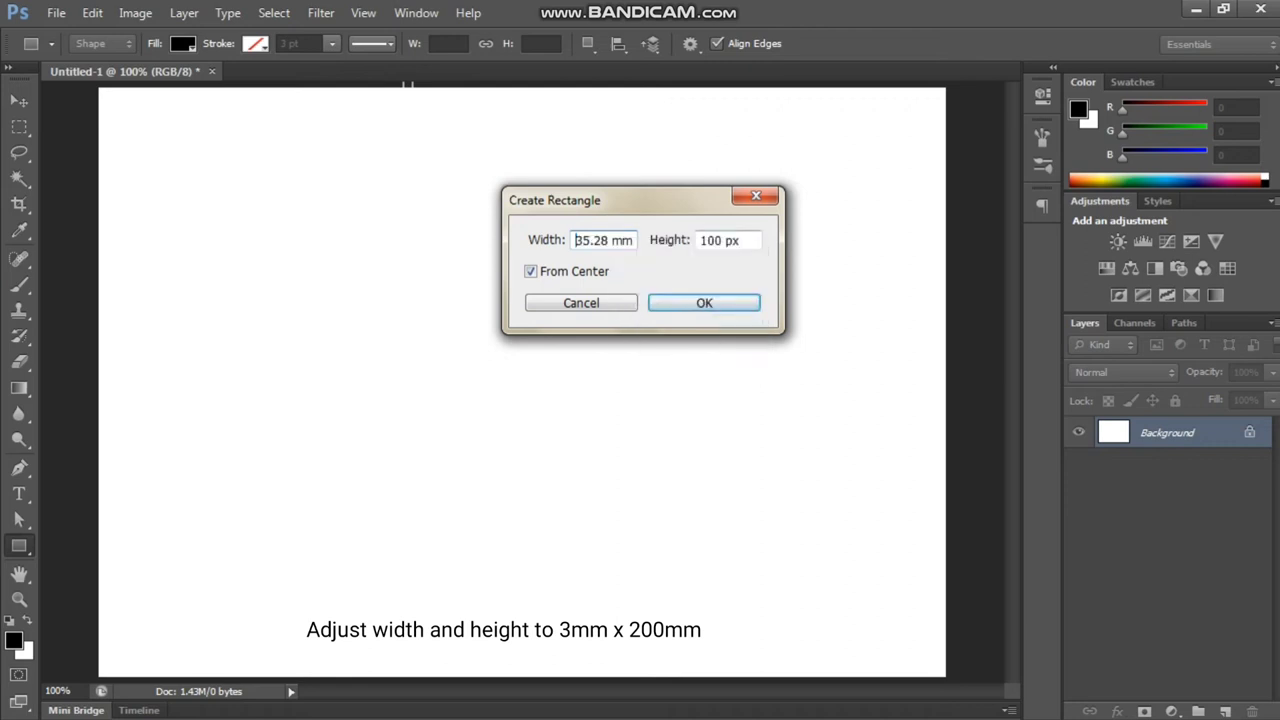
{"action": "left_click", "coordinate": [785, 319]}
{"action": "double_click", "coordinate": [592, 240]}
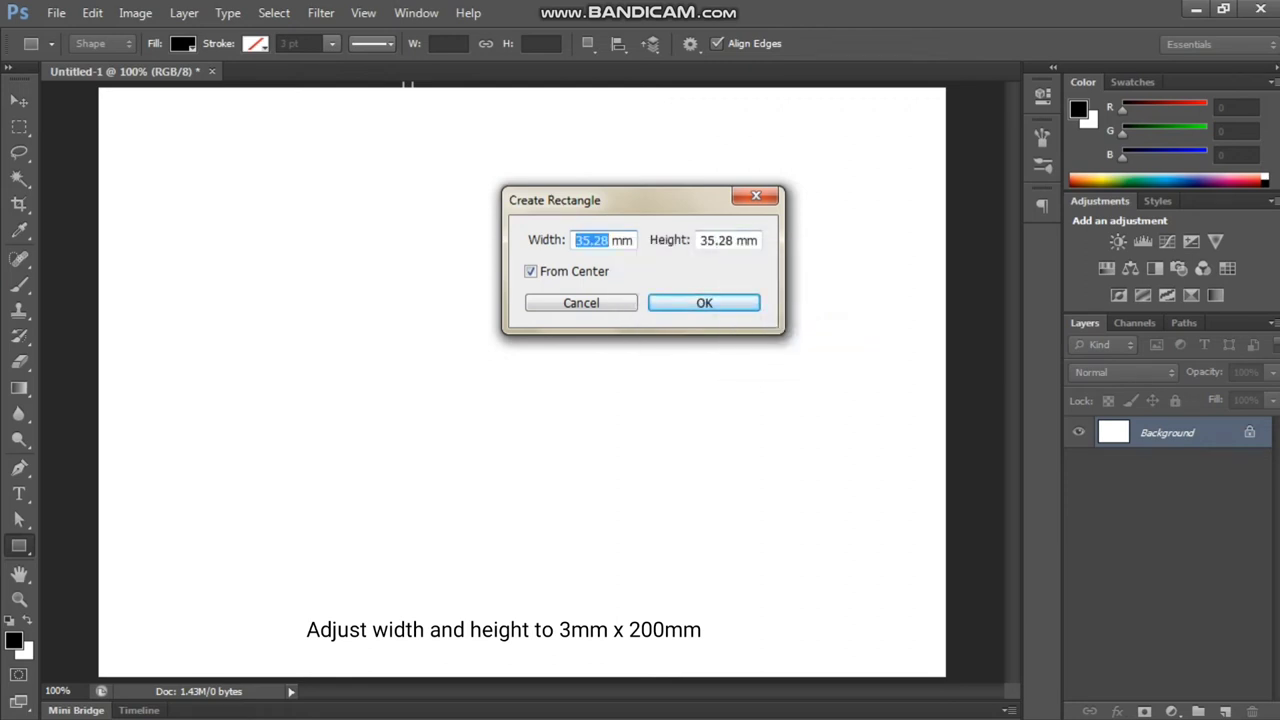
{"action": "type", "text": "3"}
{"action": "key", "text": "Tab"}
{"action": "type", "text": "200"}
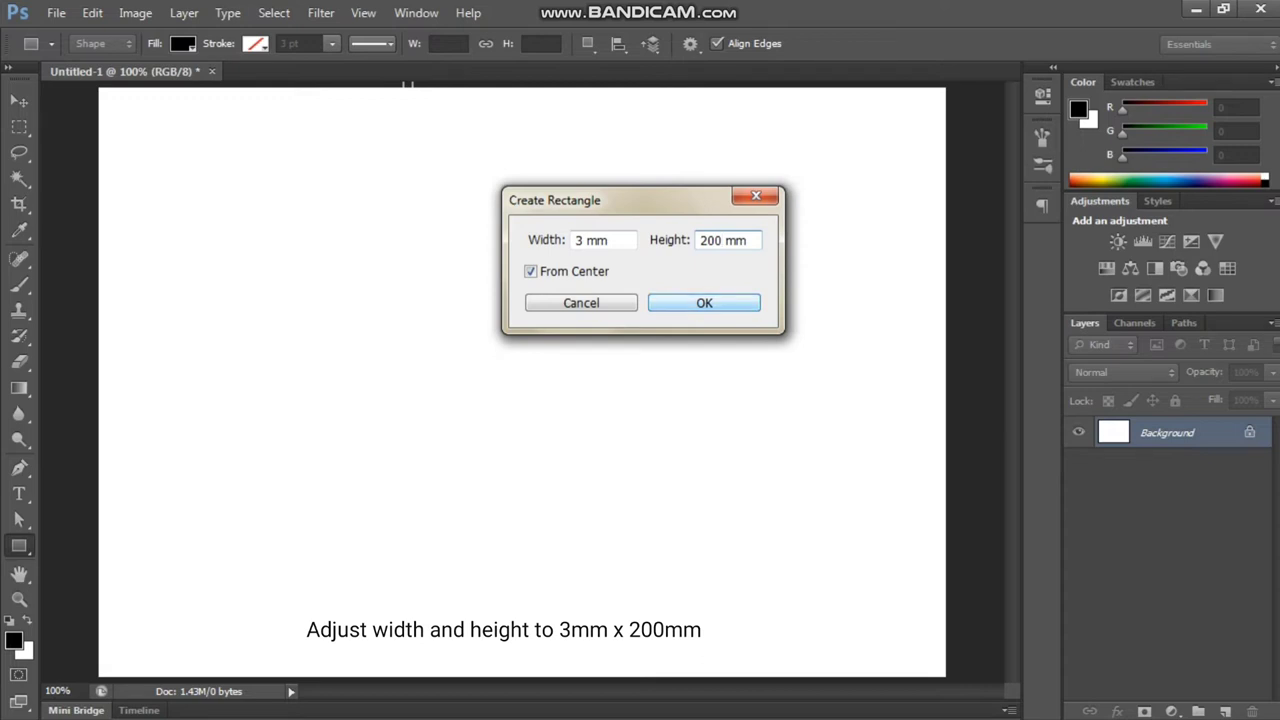
{"action": "key", "text": "Return"}
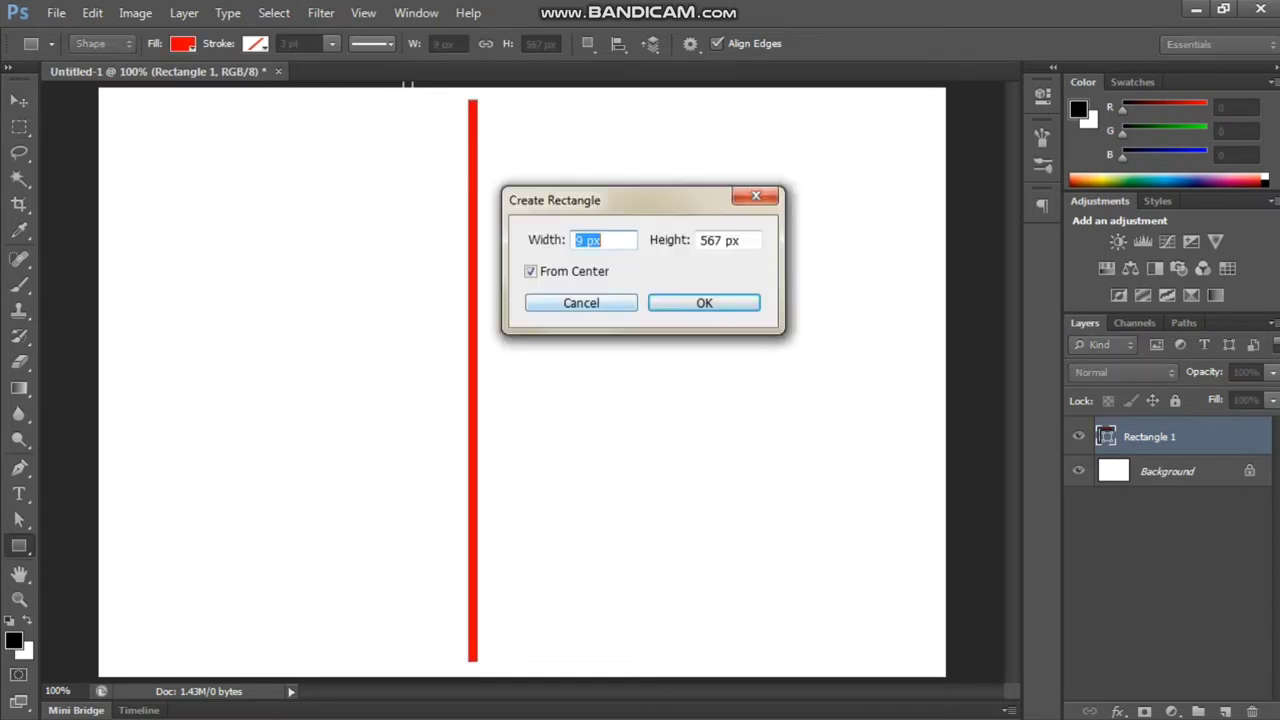
{"action": "key", "text": "Escape"}
{"action": "key", "text": "alt+BackSpace"}
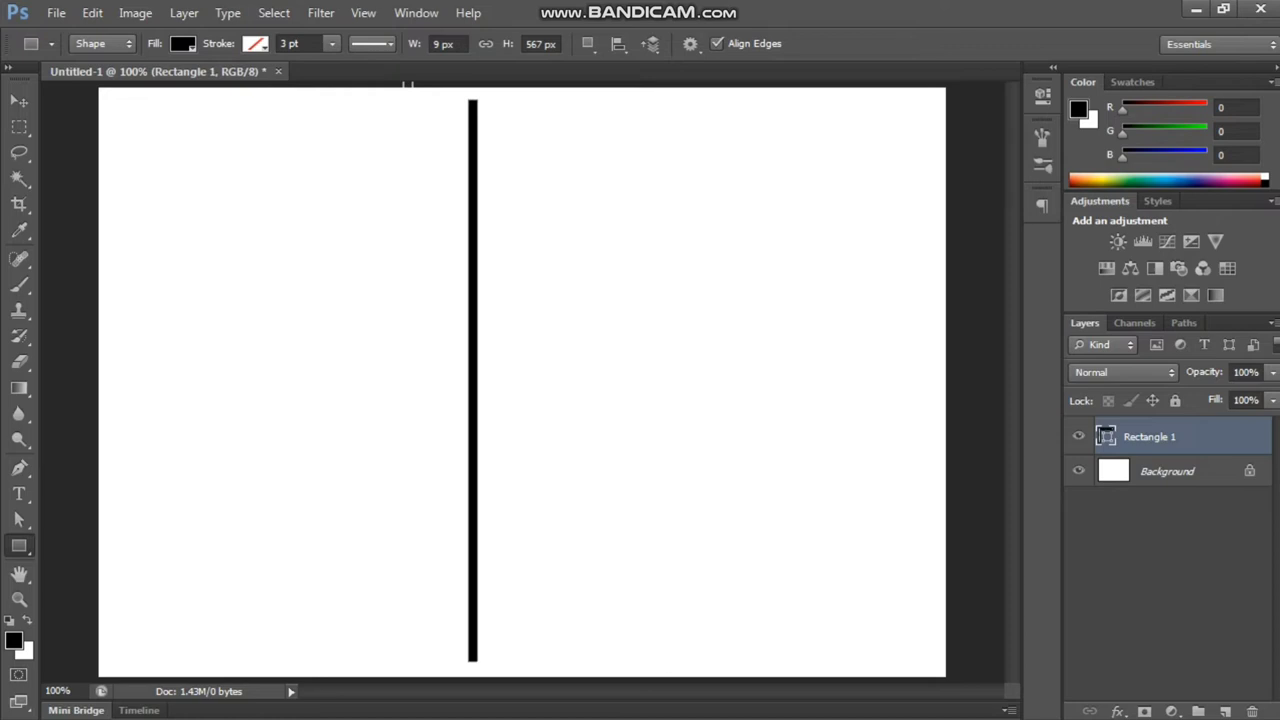
- Create a second rectangle 1 mm wide and 200 mm high to the right of the thick black line
{"action": "left_click", "coordinate": [587, 391]}
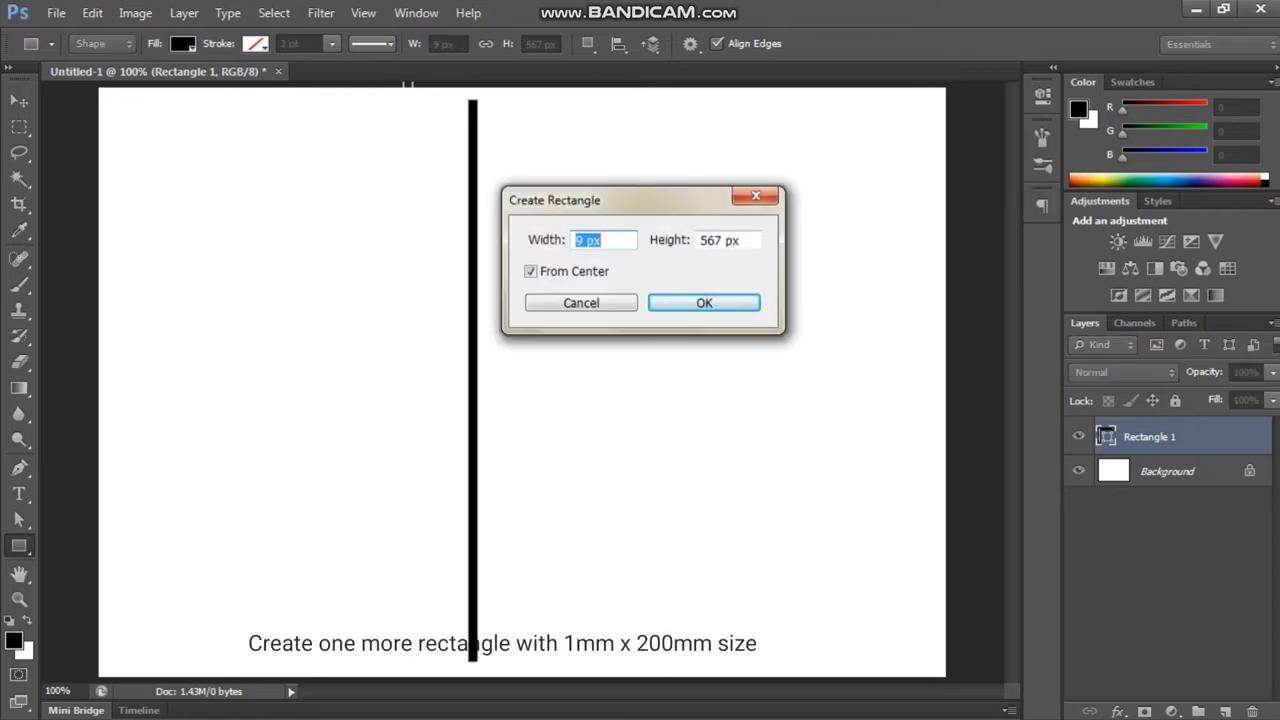
{"action": "right_click", "coordinate": [590, 240]}
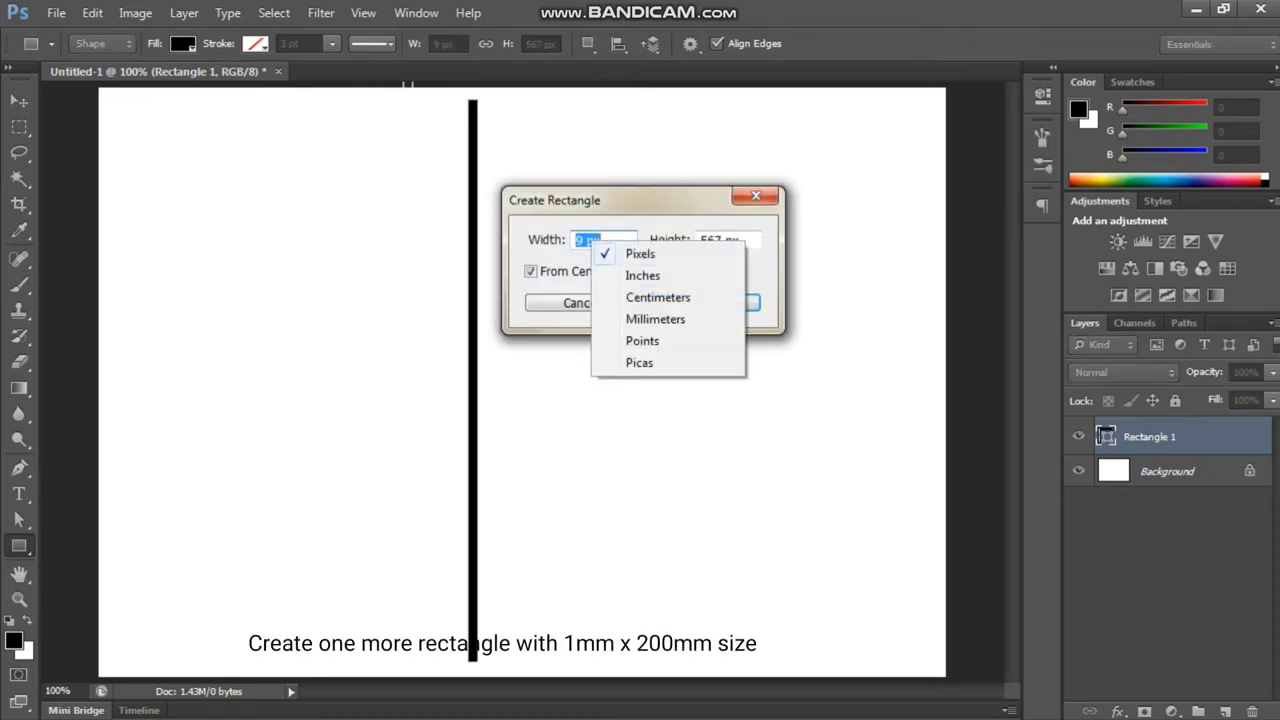
{"action": "left_click", "coordinate": [656, 318]}
{"action": "right_click", "coordinate": [714, 238]}
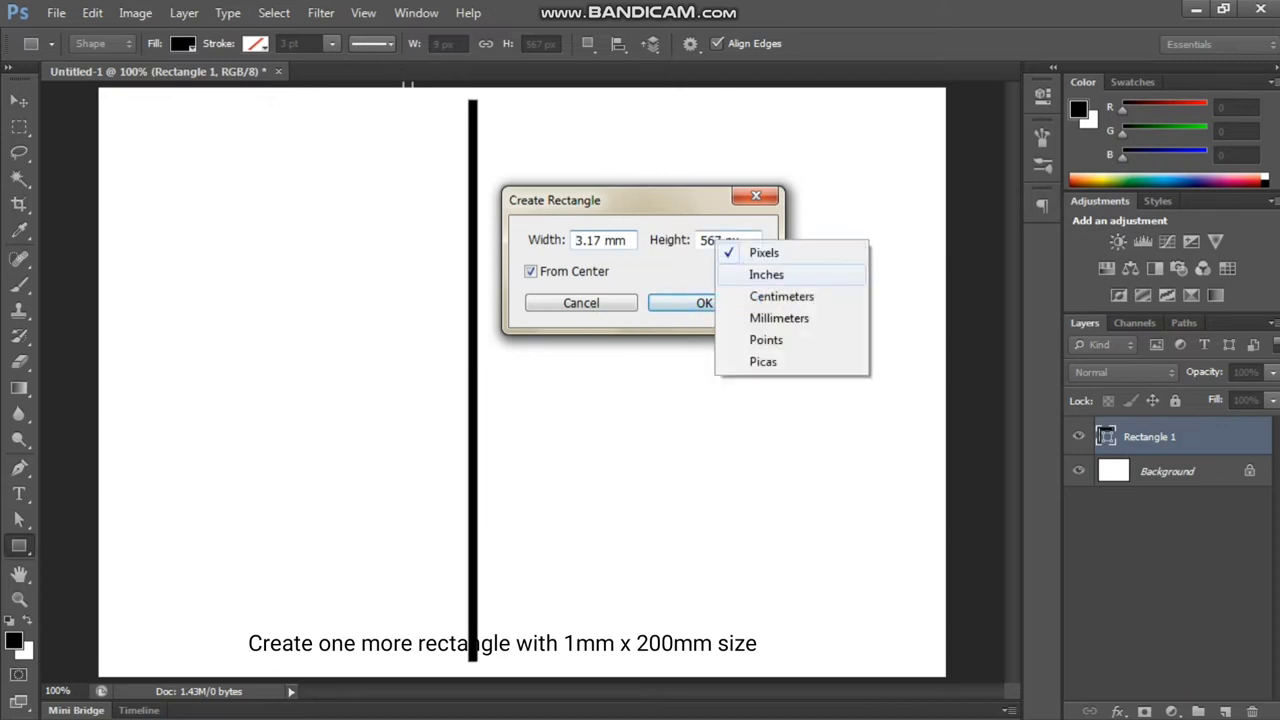
{"action": "left_click", "coordinate": [757, 317]}
{"action": "double_click", "coordinate": [588, 240]}
{"action": "type", "text": "1"}
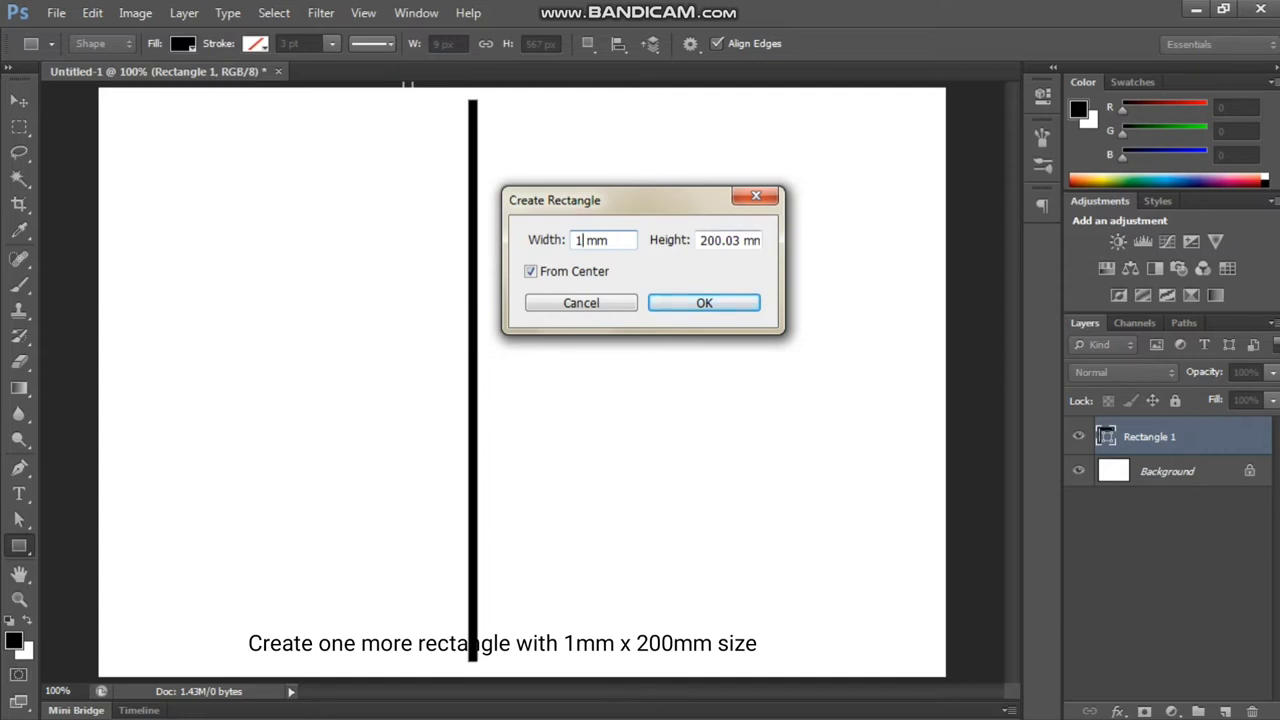
{"action": "key", "text": "Tab"}
{"action": "type", "text": "200"}
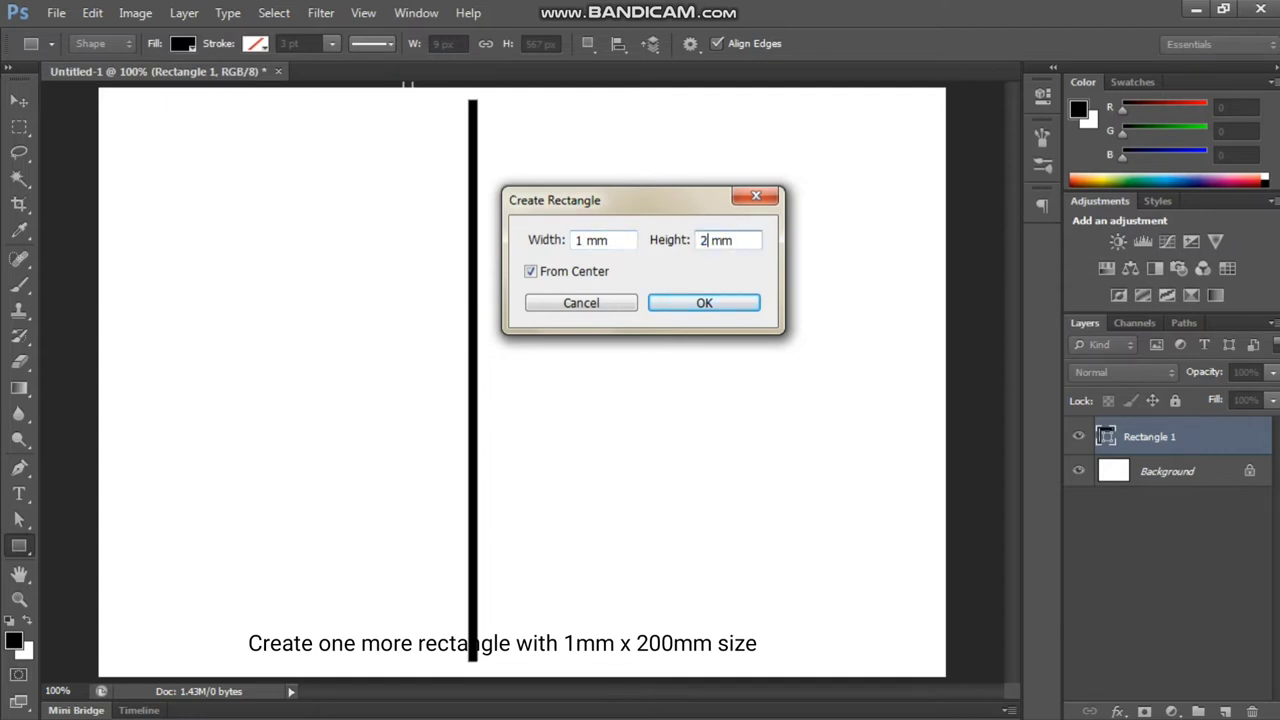
{"action": "key", "text": "Return"}
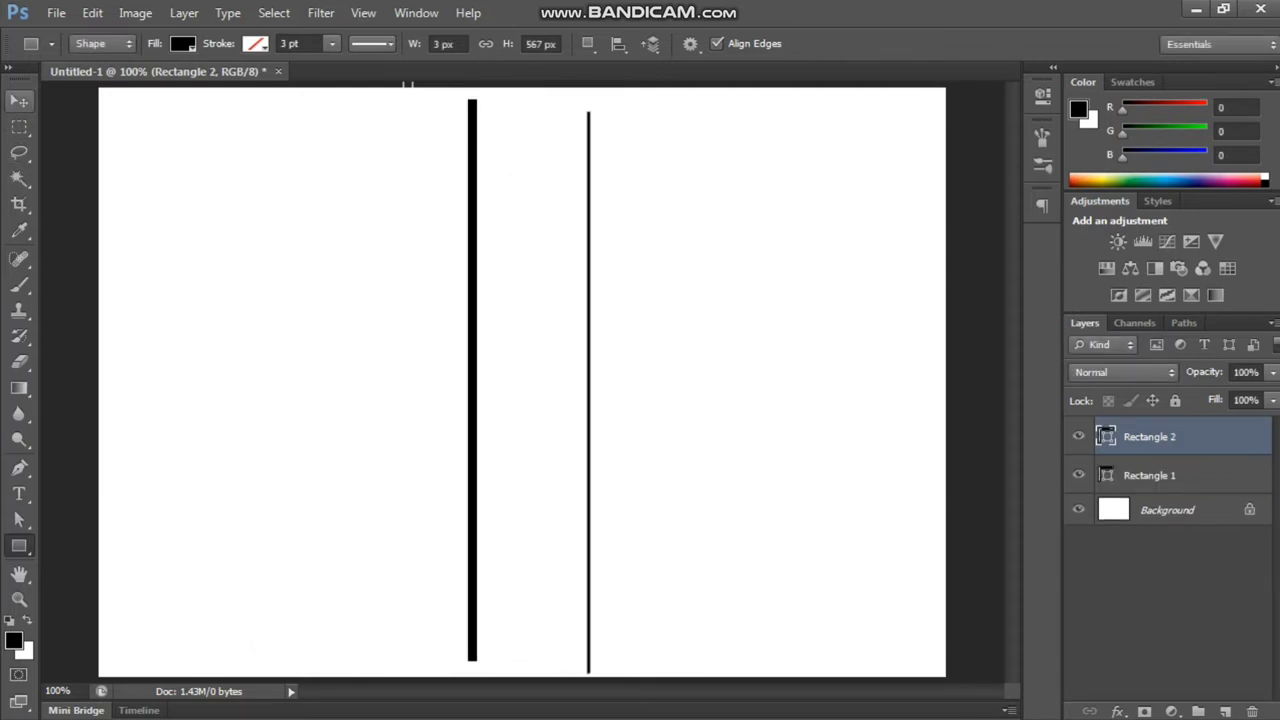
- Move the thin rectangle closer to the thick line with their ends level, and recolor it red with R 255
{"action": "left_click", "coordinate": [19, 101]}
{"action": "left_click_drag", "start_coordinate": [590, 257], "coordinate": [525, 245]}
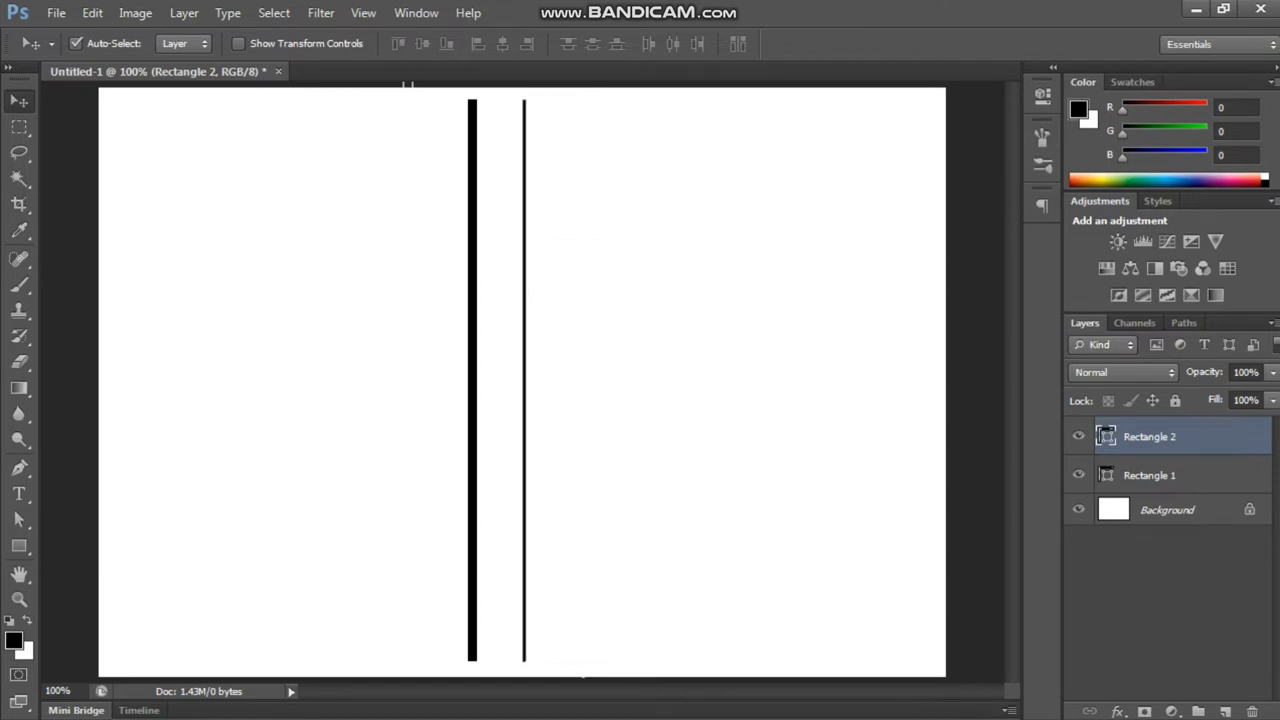
{"action": "double_click", "coordinate": [1106, 436]}
{"action": "left_click", "coordinate": [1160, 566]}
{"action": "type", "text": "255"}
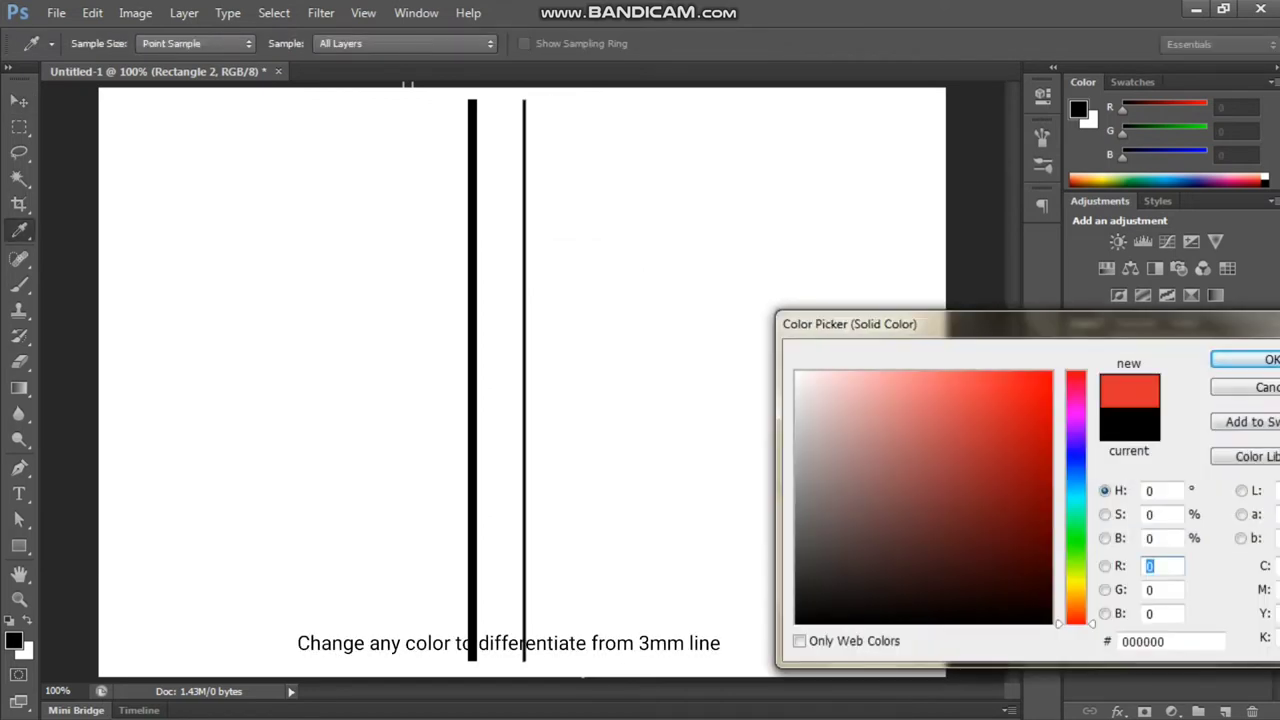
{"action": "key", "text": "Return"}
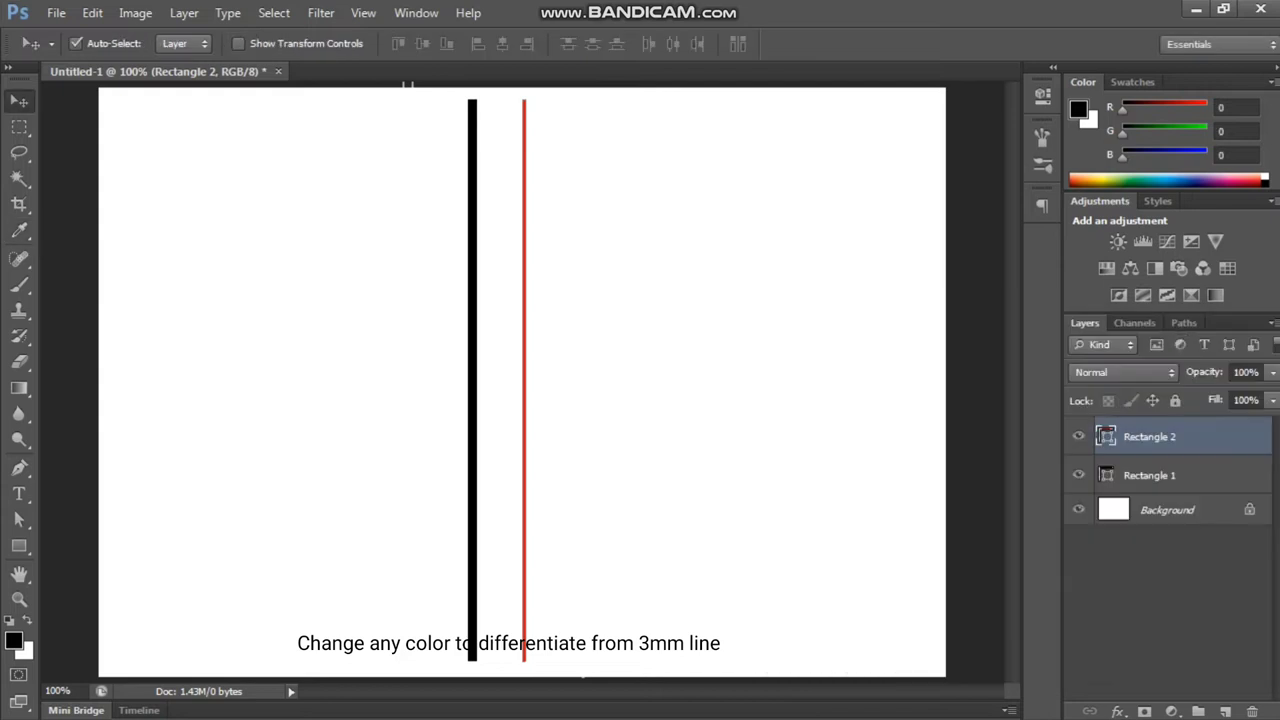
- Move the red line flush against the right edge of the black line, leaving no gap
{"action": "key", "text": "ctrl+plus"}
{"action": "key", "text": "ctrl+plus"}
{"action": "key", "text": "ctrl+plus"}
{"action": "key", "text": "ctrl+plus"}
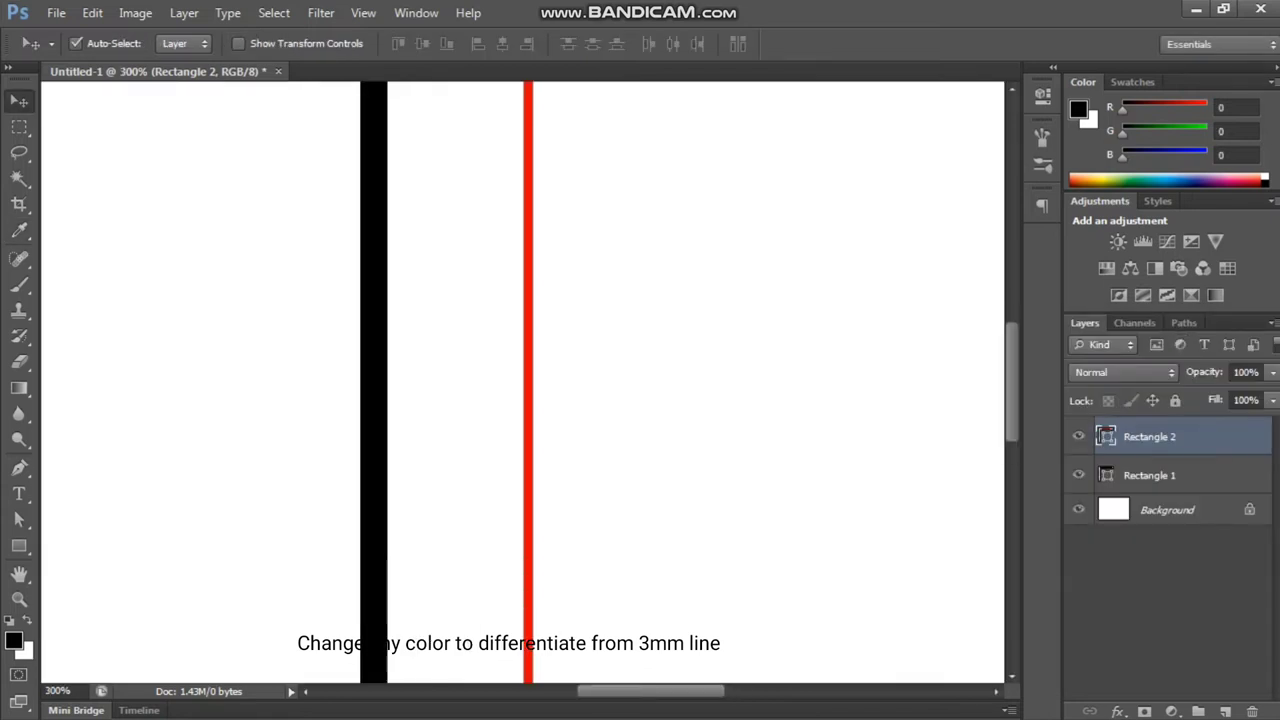
{"action": "key", "text": "ctrl+plus"}
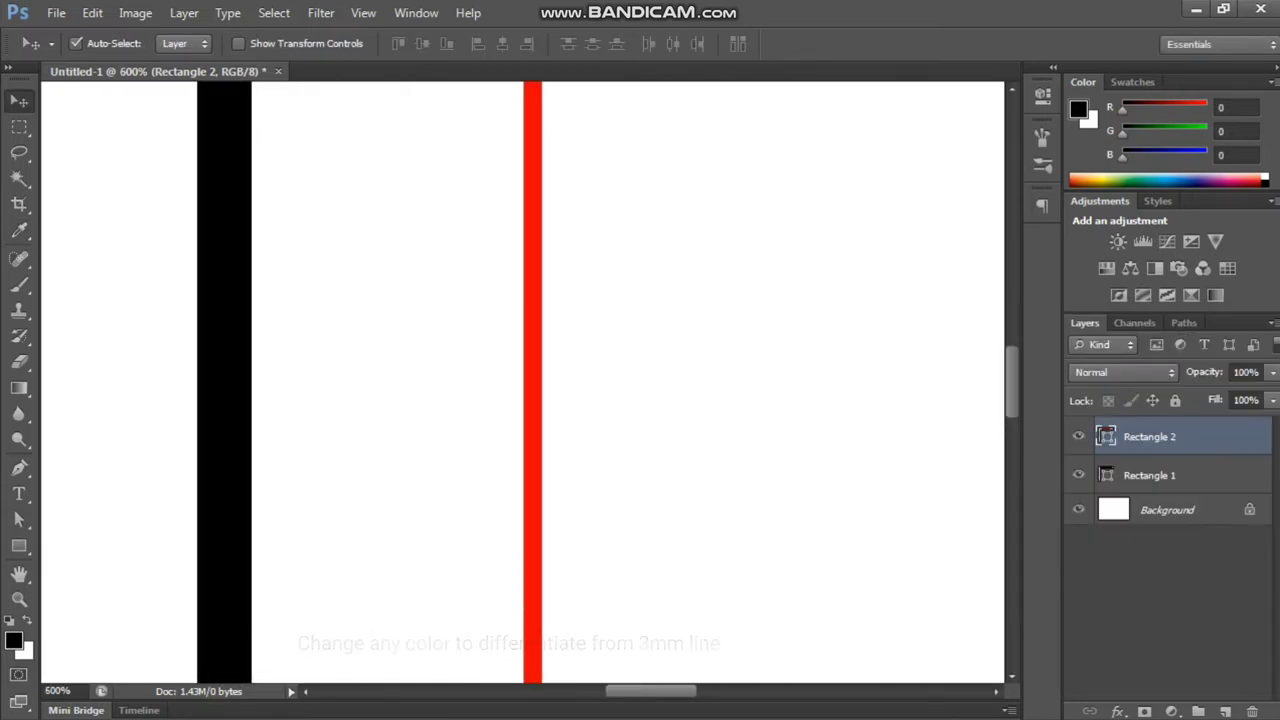
{"action": "left_click_drag", "start_coordinate": [532, 288], "coordinate": [261, 288]}
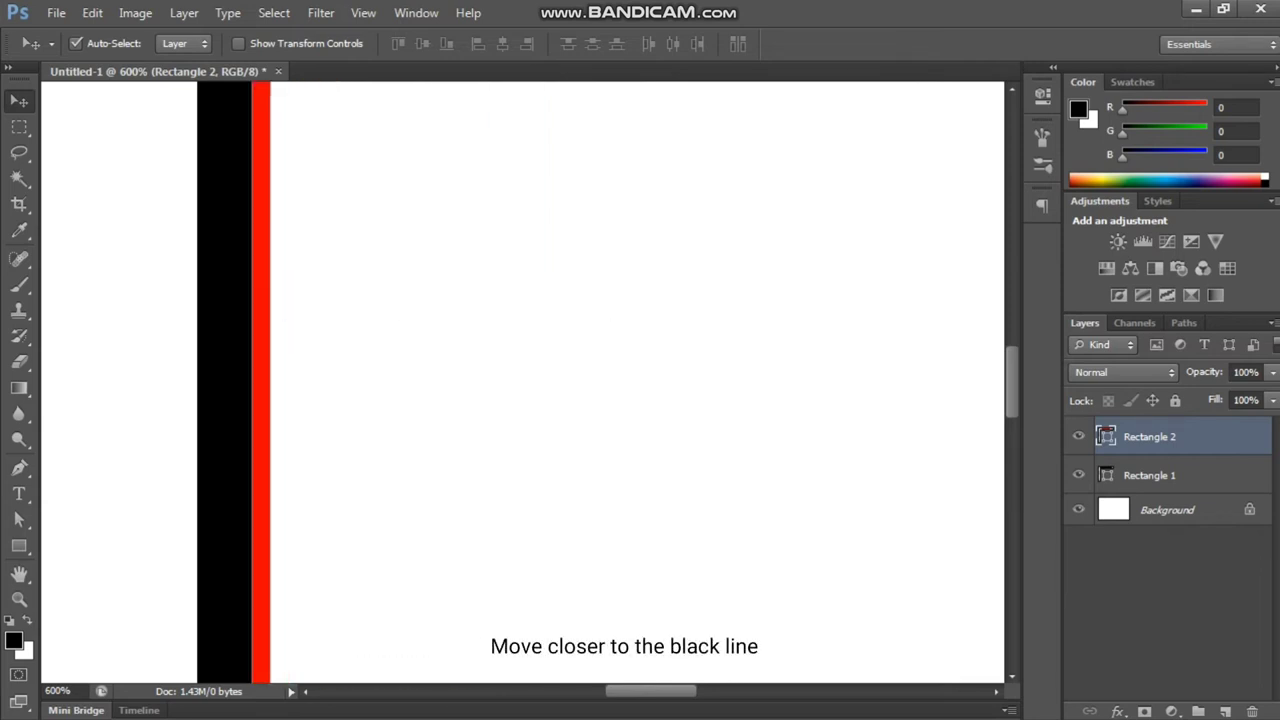
{"action": "left_click", "coordinate": [400, 290]}
{"action": "left_click", "coordinate": [225, 290]}
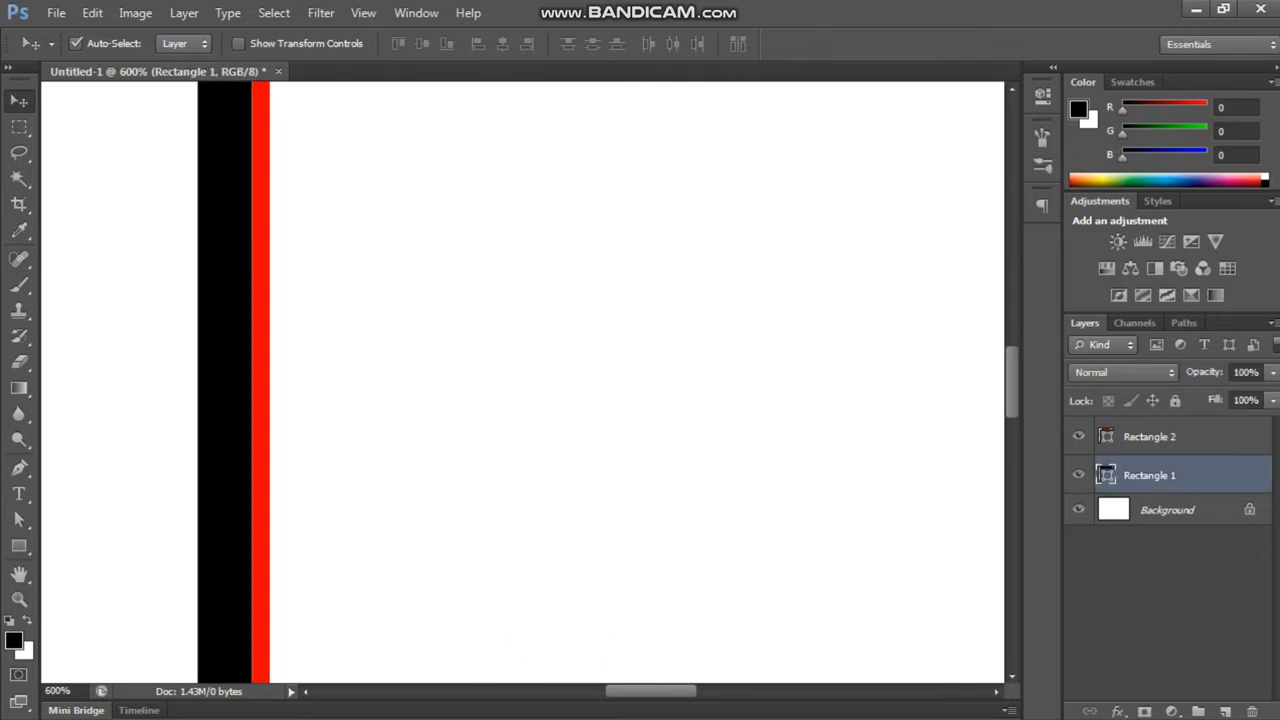
- Duplicate the black and red line pair edge to edge toward the right, doubling the set until there are eight pairs
{"action": "left_click_drag", "start_coordinate": [323, 343], "coordinate": [186, 403]}
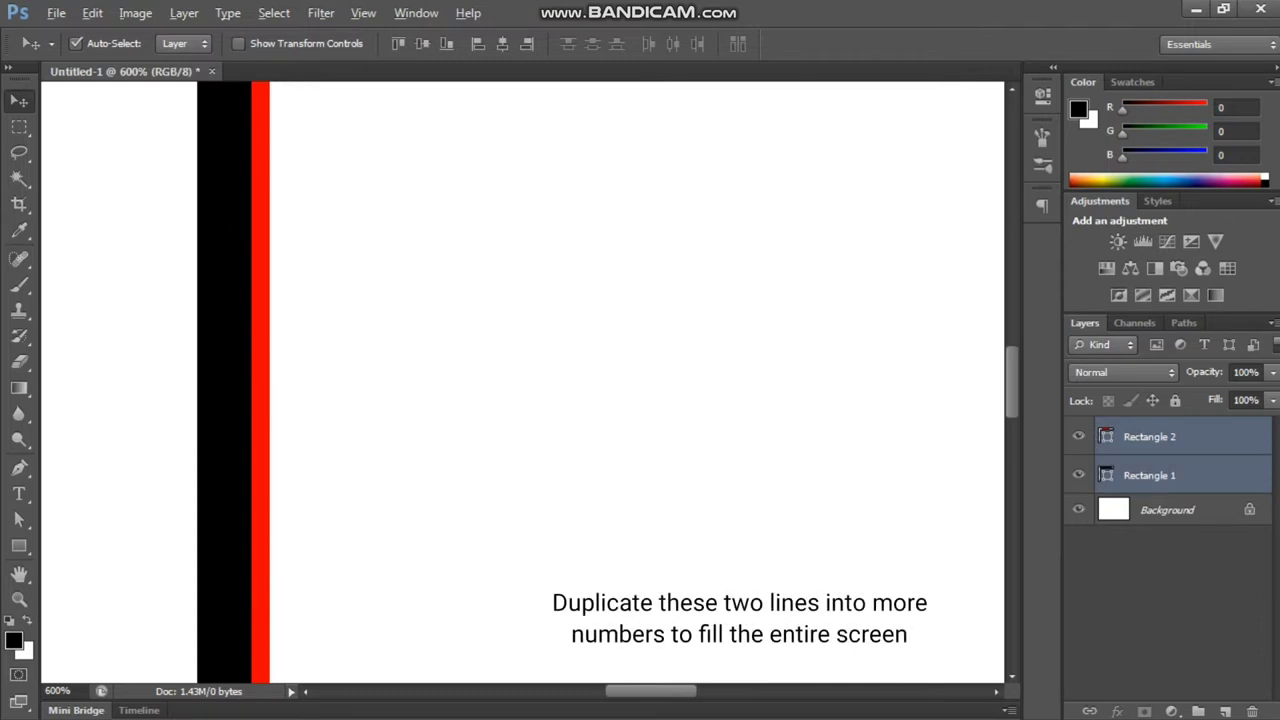
{"action": "left_click_drag", "start_coordinate": [246, 350], "coordinate": [305, 392]}
{"action": "left_click_drag", "start_coordinate": [426, 371], "coordinate": [74, 479]}
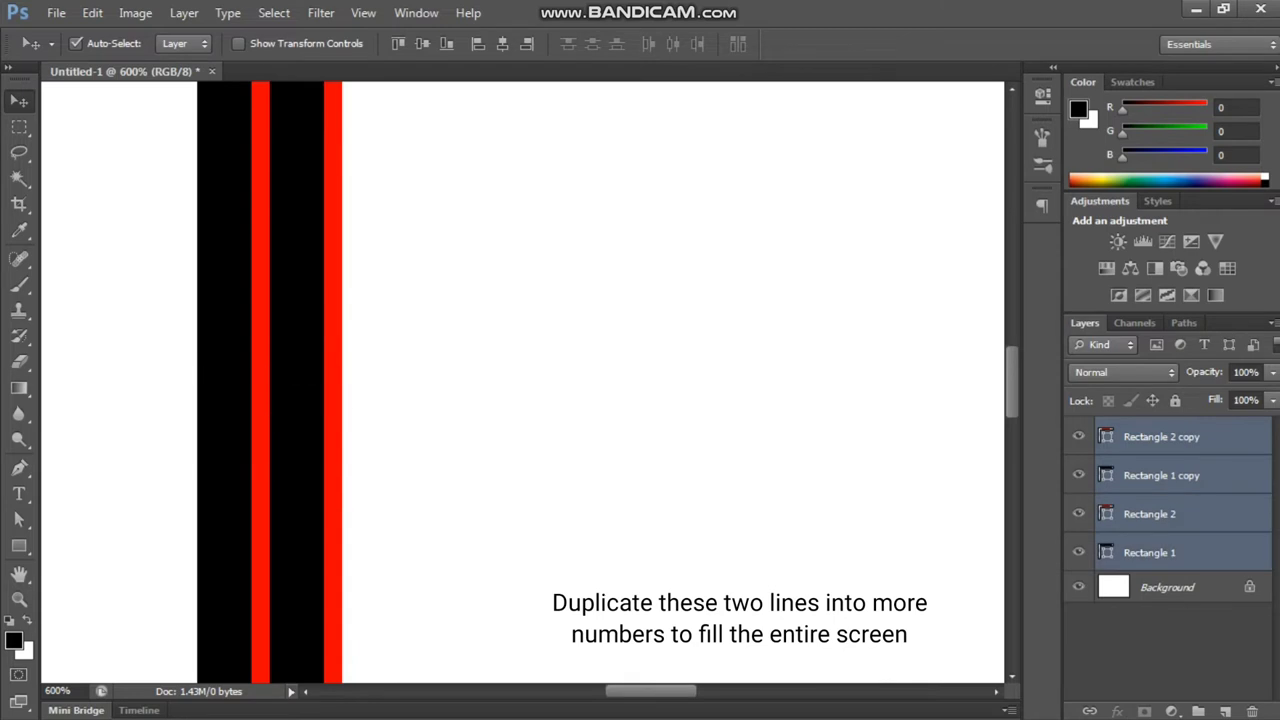
{"action": "left_click_drag", "start_coordinate": [257, 400], "coordinate": [402, 400]}
{"action": "left_click_drag", "start_coordinate": [577, 397], "coordinate": [37, 526]}
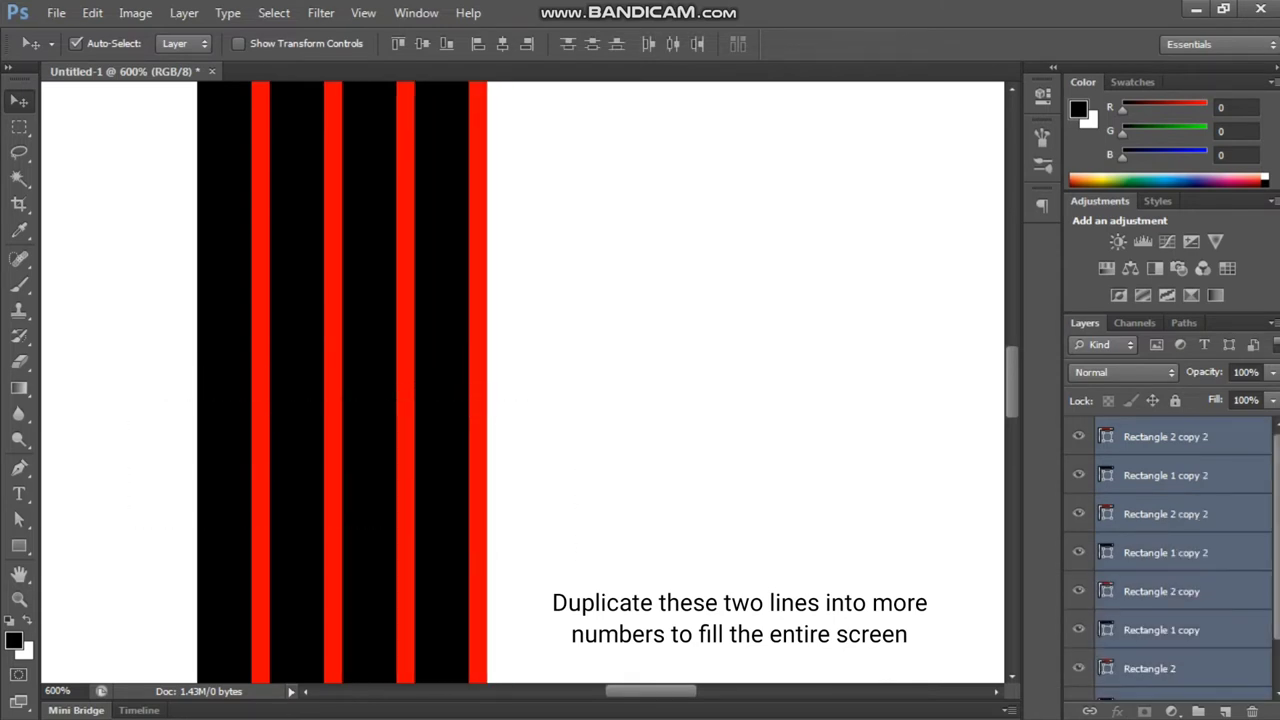
{"action": "left_click_drag", "start_coordinate": [227, 502], "coordinate": [539, 490]}
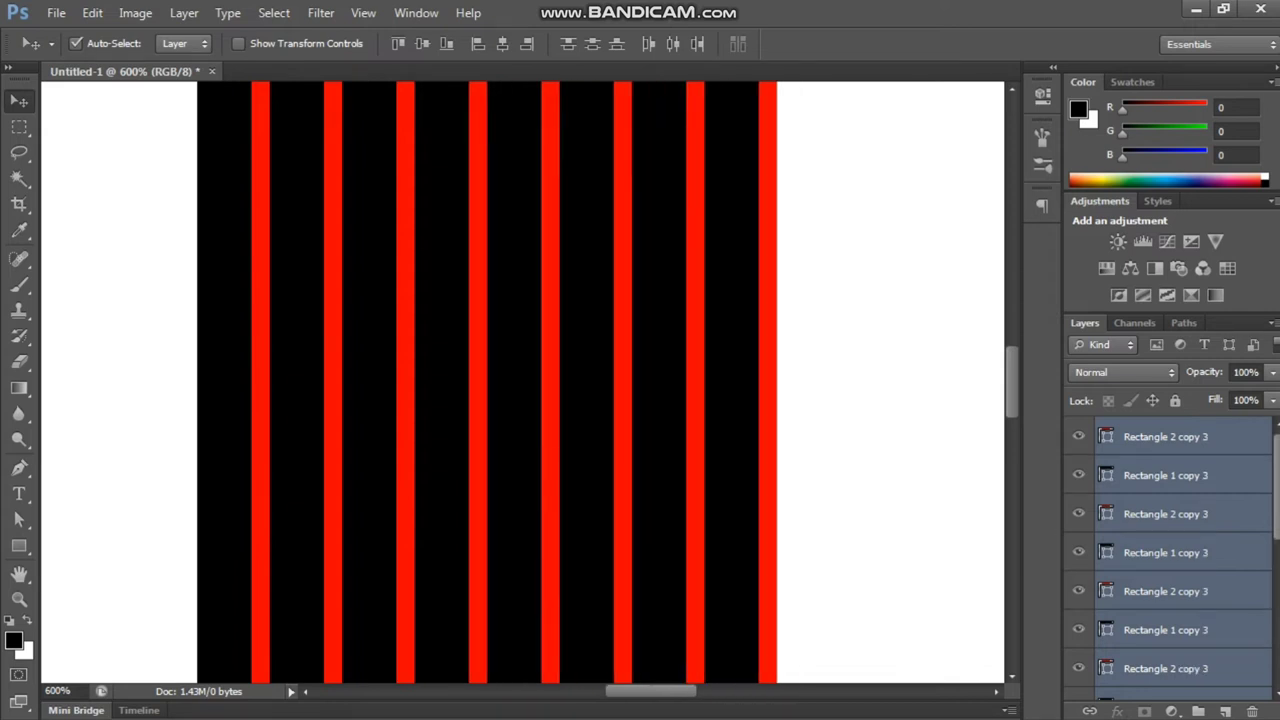
- Continue duplicating the group of stripes side by side, starting near the canvas's left edge and covering about two thirds of its width
{"action": "key", "text": "ctrl+minus"}
{"action": "key", "text": "ctrl+minus"}
{"action": "key", "text": "ctrl+minus"}
{"action": "key", "text": "ctrl+minus"}
{"action": "key", "text": "ctrl+minus"}
{"action": "key", "text": "ctrl+minus"}
{"action": "key", "text": "ctrl+plus"}
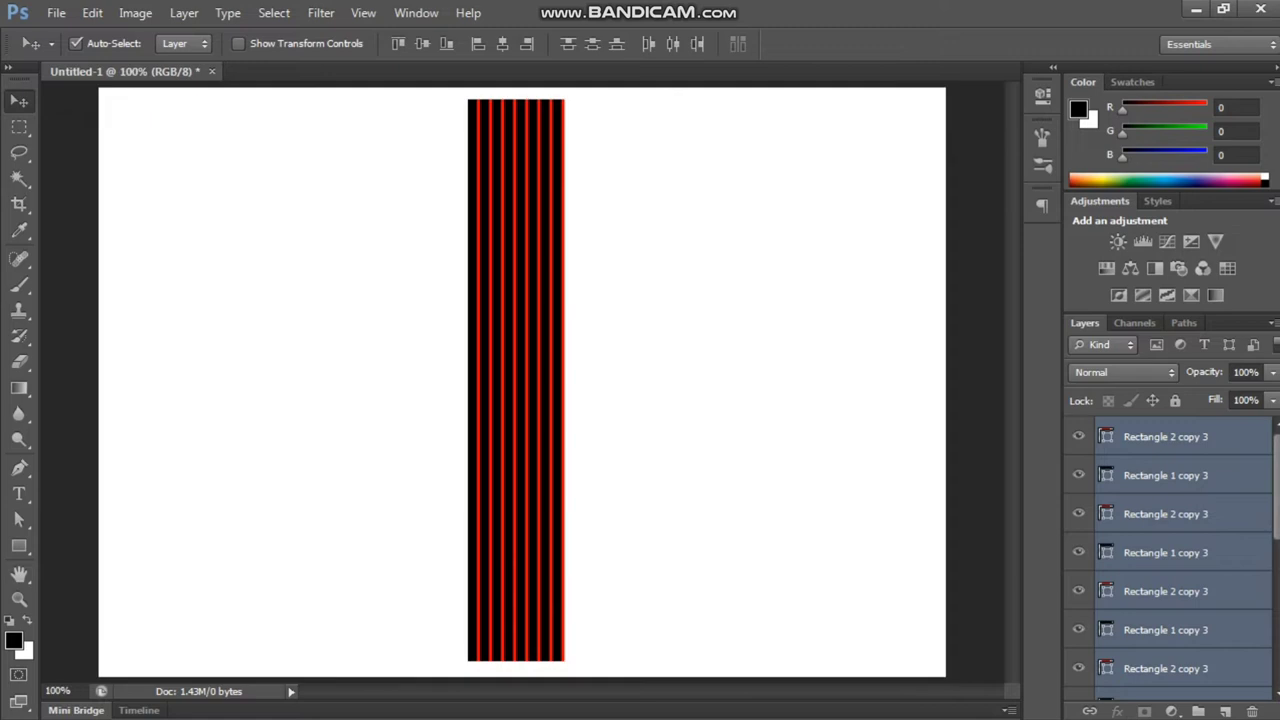
{"action": "left_click_drag", "start_coordinate": [629, 389], "coordinate": [397, 503]}
{"action": "left_click_drag", "start_coordinate": [550, 466], "coordinate": [405, 492]}
{"action": "left_click_drag", "start_coordinate": [484, 460], "coordinate": [441, 557]}
{"action": "mouse_move", "coordinate": [450, 510]}
{"action": "left_mouse_down"}
{"action": "mouse_move", "coordinate": [461, 516]}
{"action": "mouse_move", "coordinate": [435, 520]}
{"action": "left_mouse_up"}
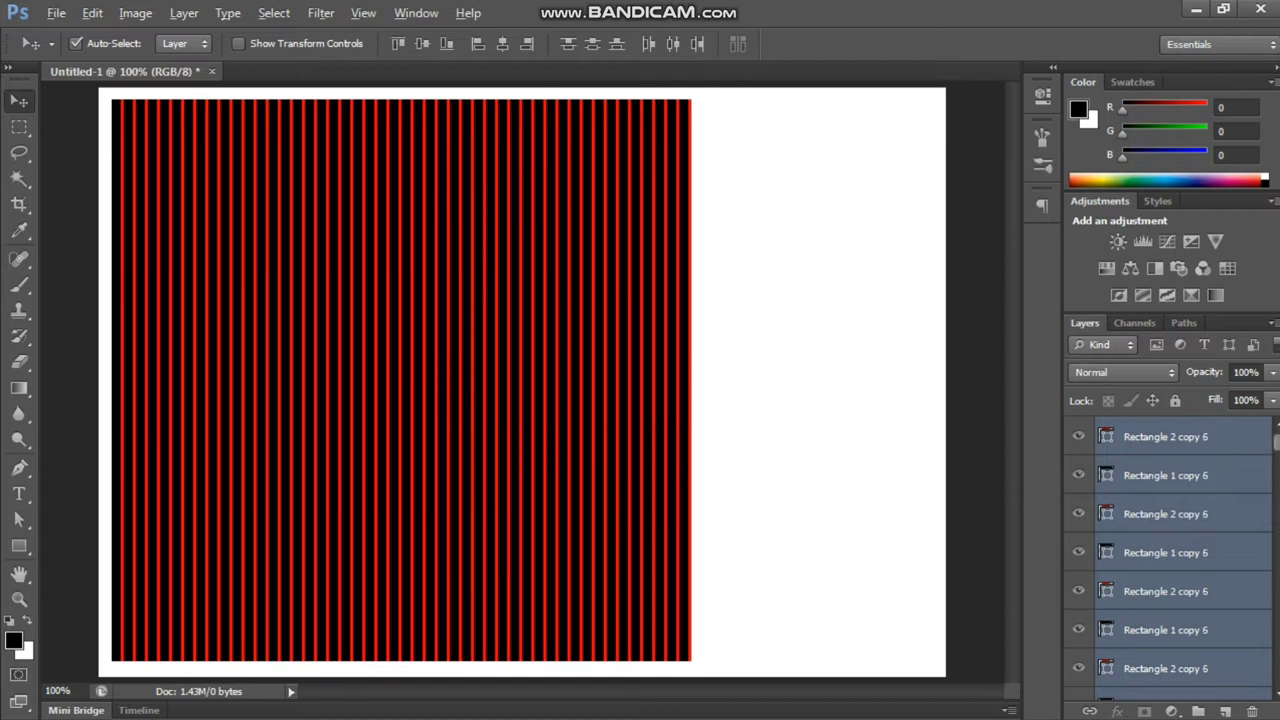
- Fill the remaining blank area on the right with duplicated stripes, leaving a narrow white margin, and deselect the layers
{"action": "left_click_drag", "start_coordinate": [755, 485], "coordinate": [750, 612]}
{"action": "left_click_drag", "start_coordinate": [760, 562], "coordinate": [704, 569]}
{"action": "left_click_drag", "start_coordinate": [936, 620], "coordinate": [935, 570]}
{"action": "left_click", "coordinate": [939, 598]}
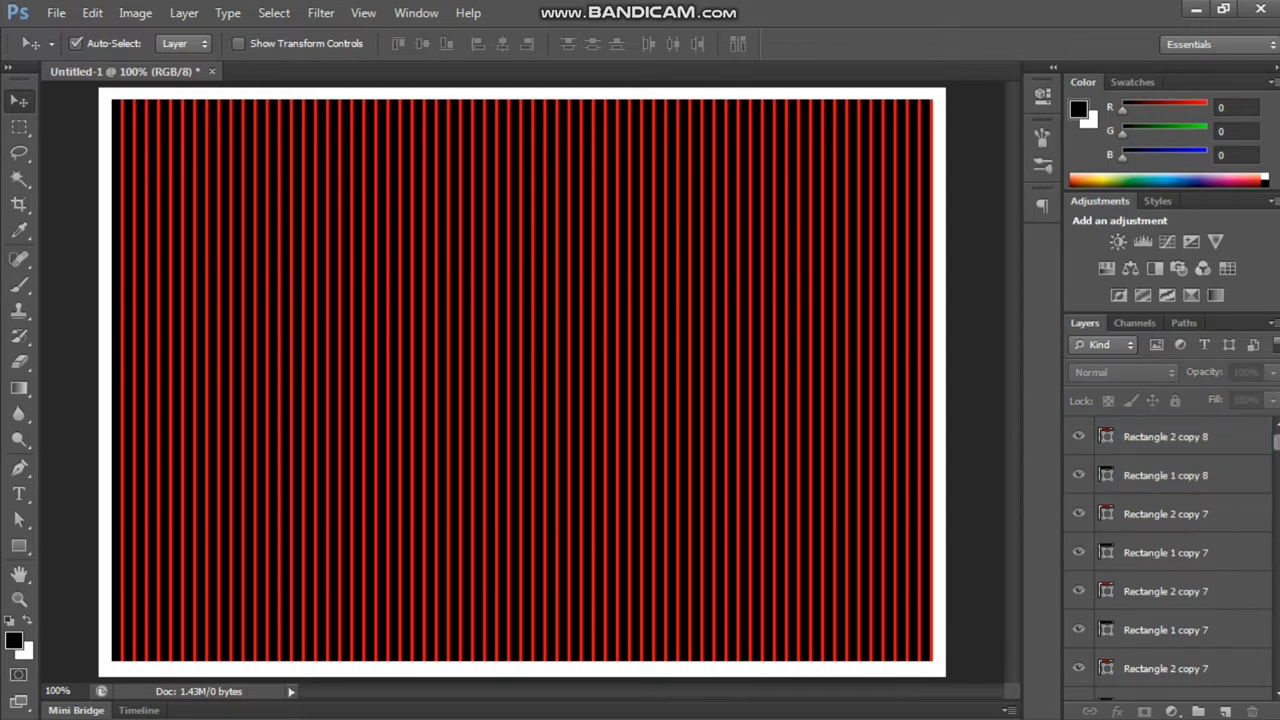
{"action": "key", "text": "ctrl+plus"}
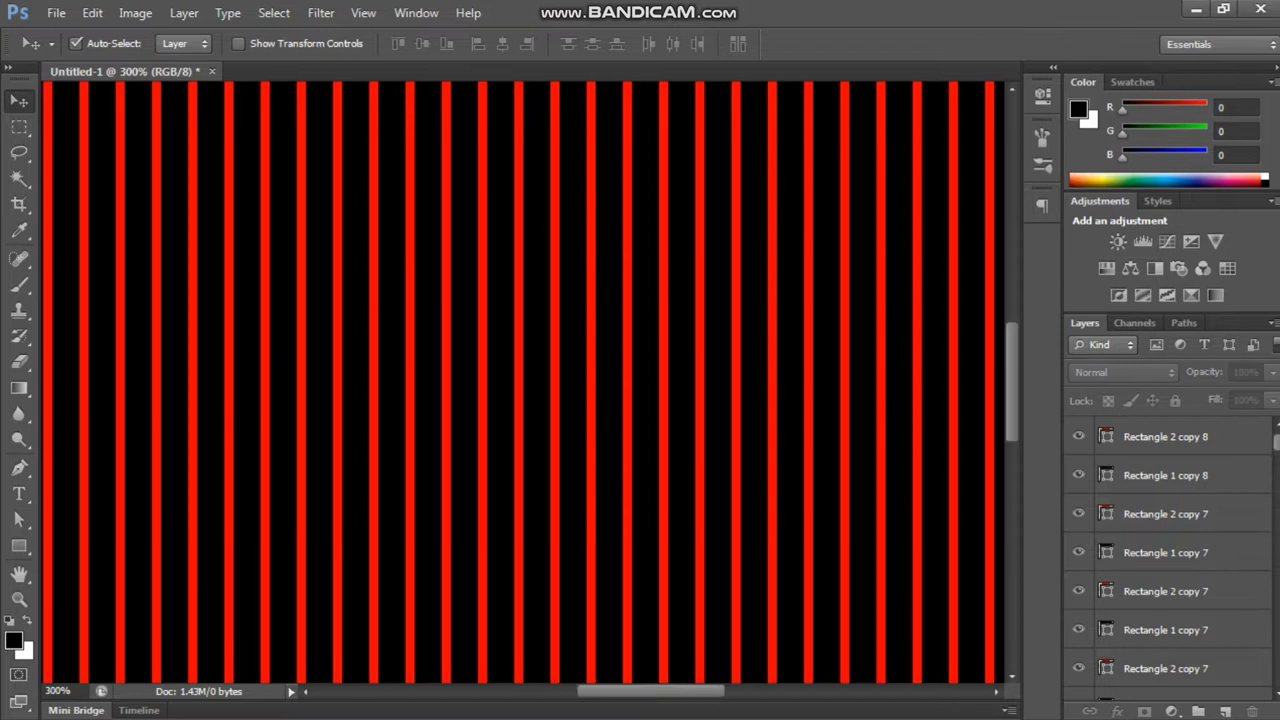
{"action": "key", "text": "ctrl+minus"}
{"action": "key", "text": "ctrl+minus"}
{"action": "key", "text": "ctrl+plus"}
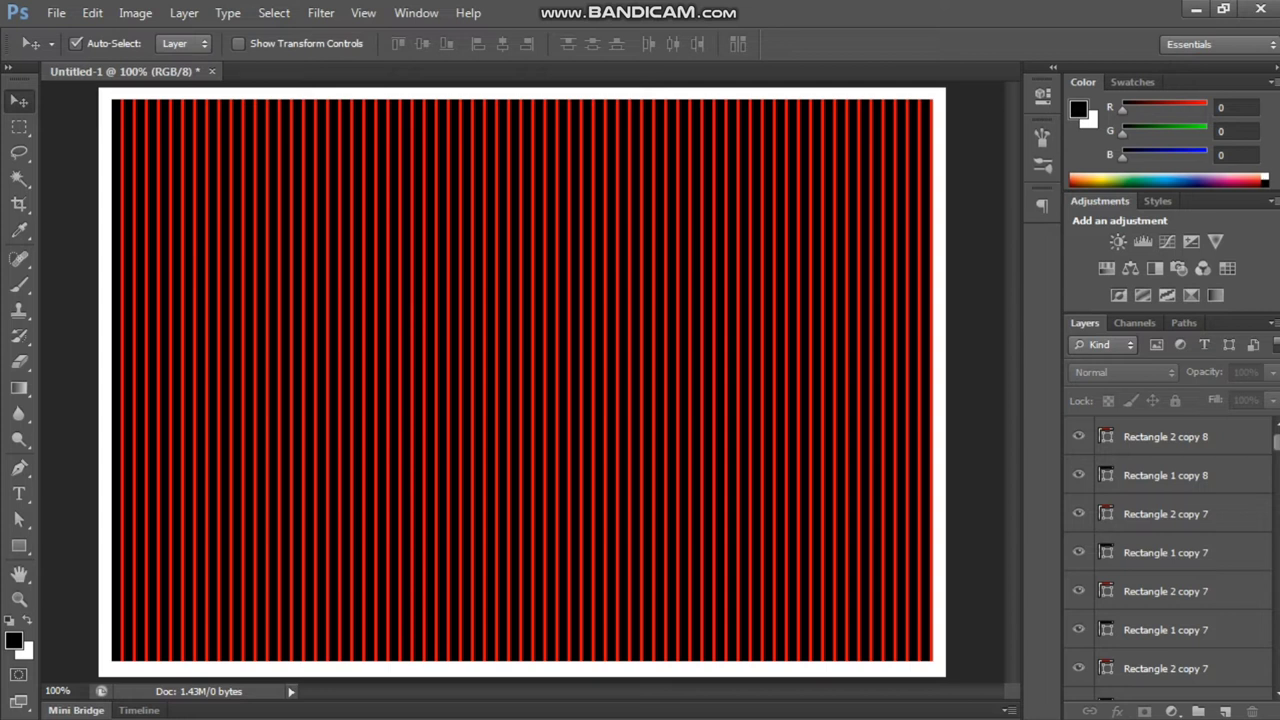
- Select every red line layer, from Rectangle 2 copy 8 down to Rectangle 2, and delete them all
{"action": "left_click", "coordinate": [1166, 437]}
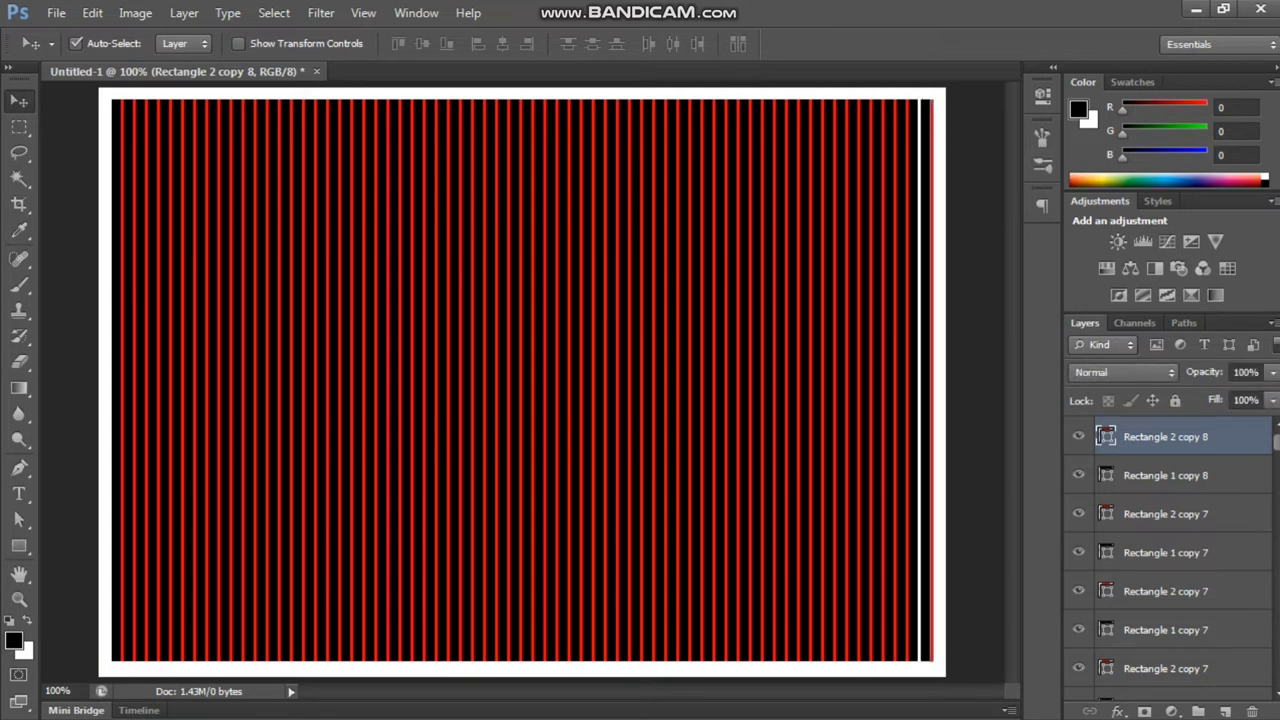
{"action": "left_click", "coordinate": [1078, 591]}
{"action": "left_click", "coordinate": [1078, 590]}
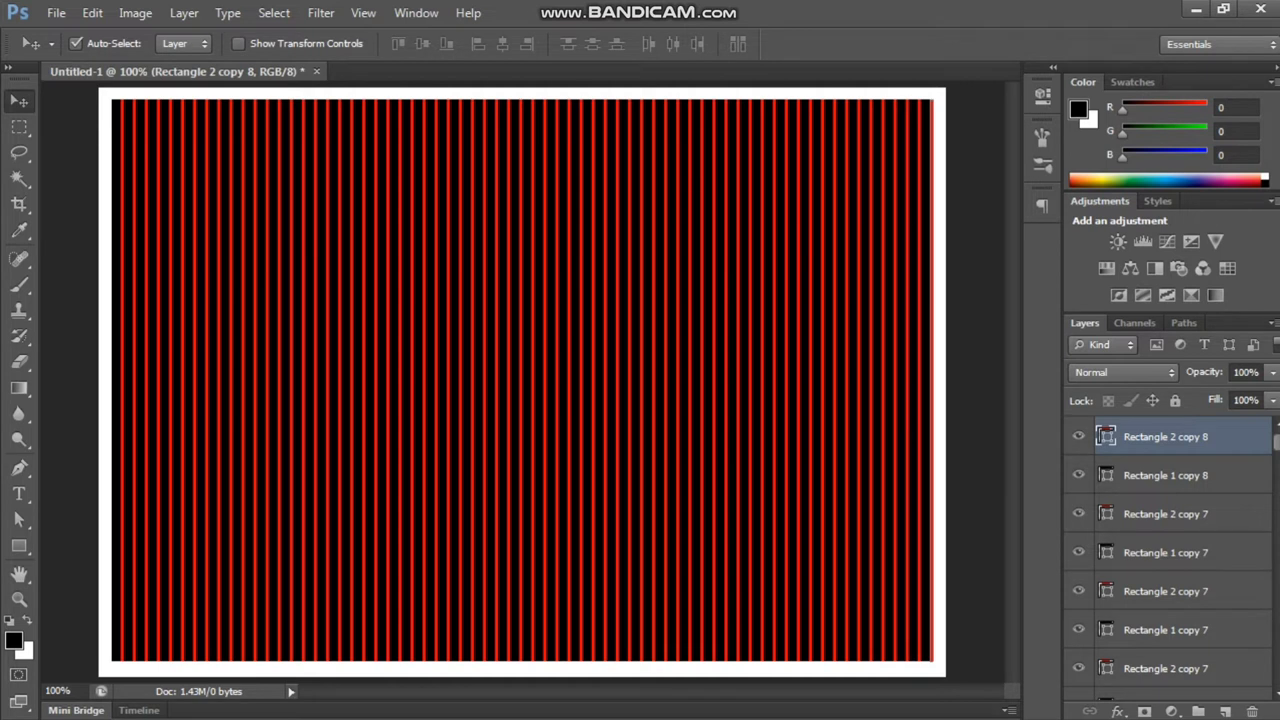
{"action": "left_click", "coordinate": [1166, 514], "text": "ctrl"}
{"action": "left_click", "coordinate": [1166, 591], "text": "ctrl"}
{"action": "left_click", "coordinate": [1166, 668], "text": "ctrl"}
{"action": "scroll", "coordinate": [1166, 668], "scroll_direction": "down", "scroll_amount": 5}
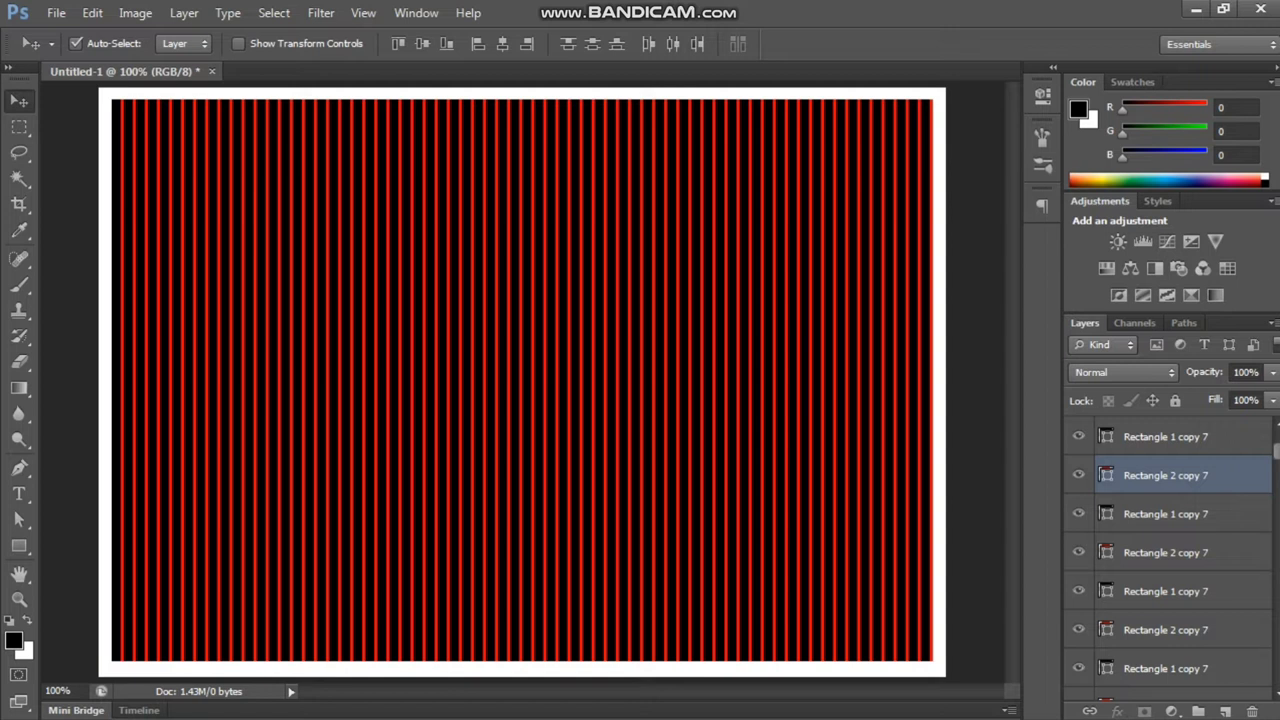
{"action": "left_click", "coordinate": [1166, 552], "text": "ctrl"}
{"action": "left_click", "coordinate": [1166, 630], "text": "ctrl"}
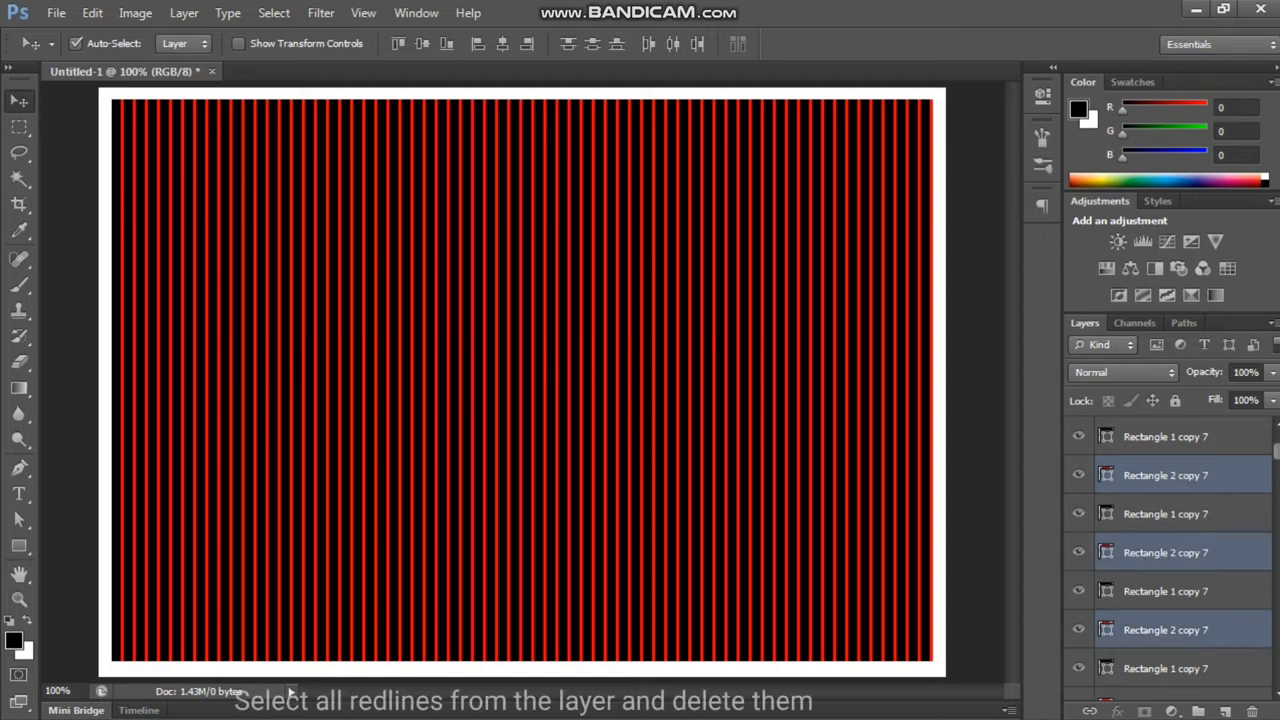
{"action": "scroll", "coordinate": [1166, 630], "scroll_direction": "down", "scroll_amount": 4}
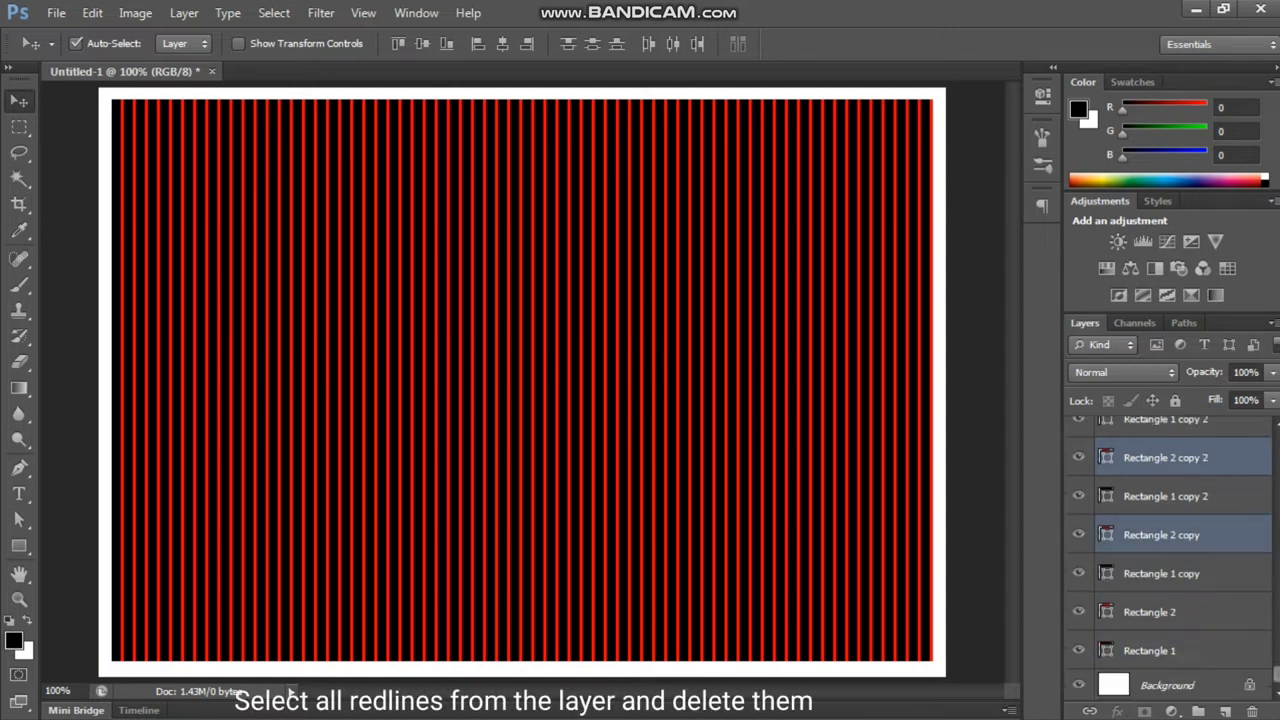
{"action": "left_click", "coordinate": [1165, 612], "text": "ctrl"}
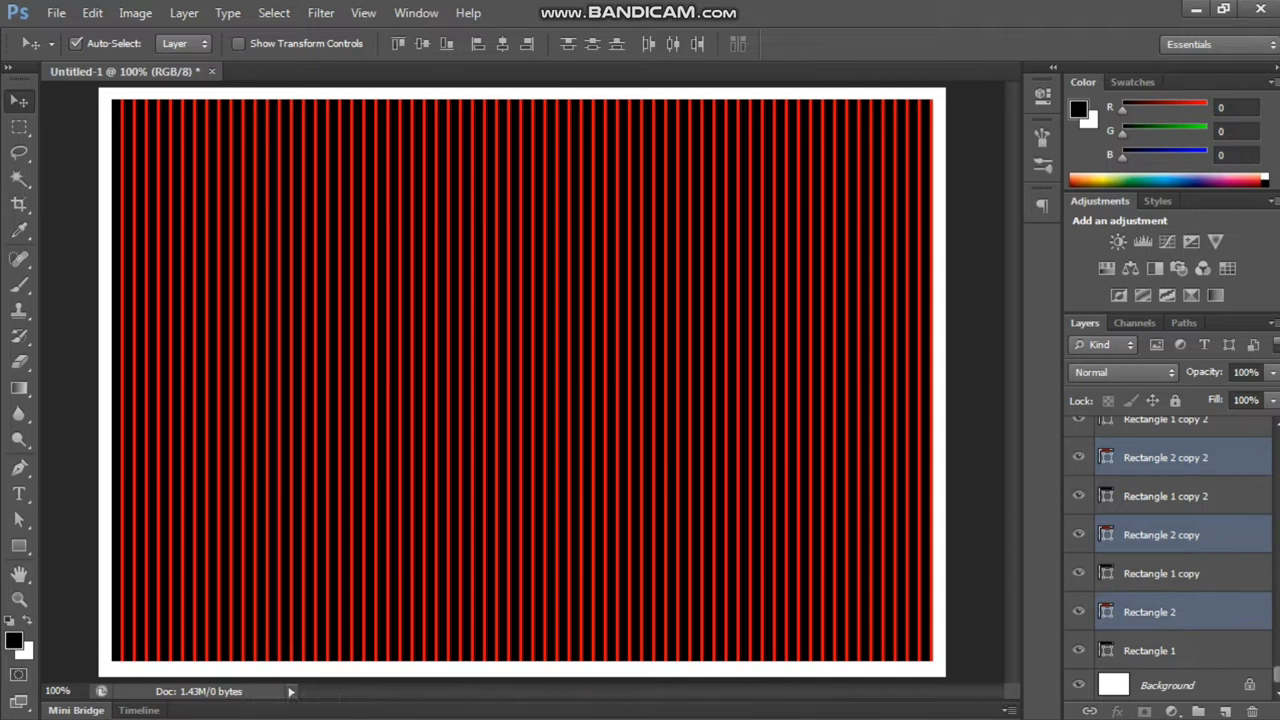
{"action": "key", "text": "Delete"}
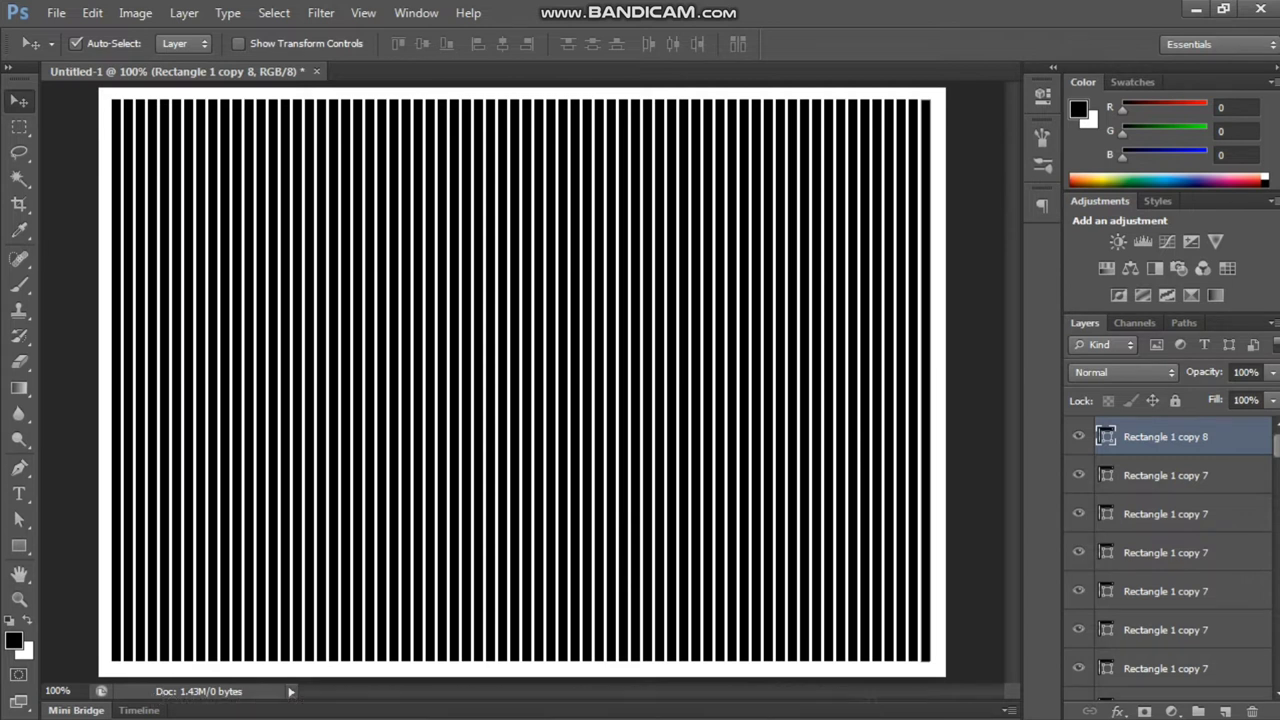
- Add a blank layer above the black lines and merge it with all the black line layers, leaving out the Background
{"action": "key", "text": "ctrl+plus"}
{"action": "key", "text": "ctrl+plus"}
{"action": "key", "text": "ctrl+minus"}
{"action": "key", "text": "ctrl+minus"}
{"action": "key", "text": "ctrl+alt+a"}
{"action": "left_click", "coordinate": [1166, 437]}
{"action": "key", "text": "ctrl+shift+alt+n"}
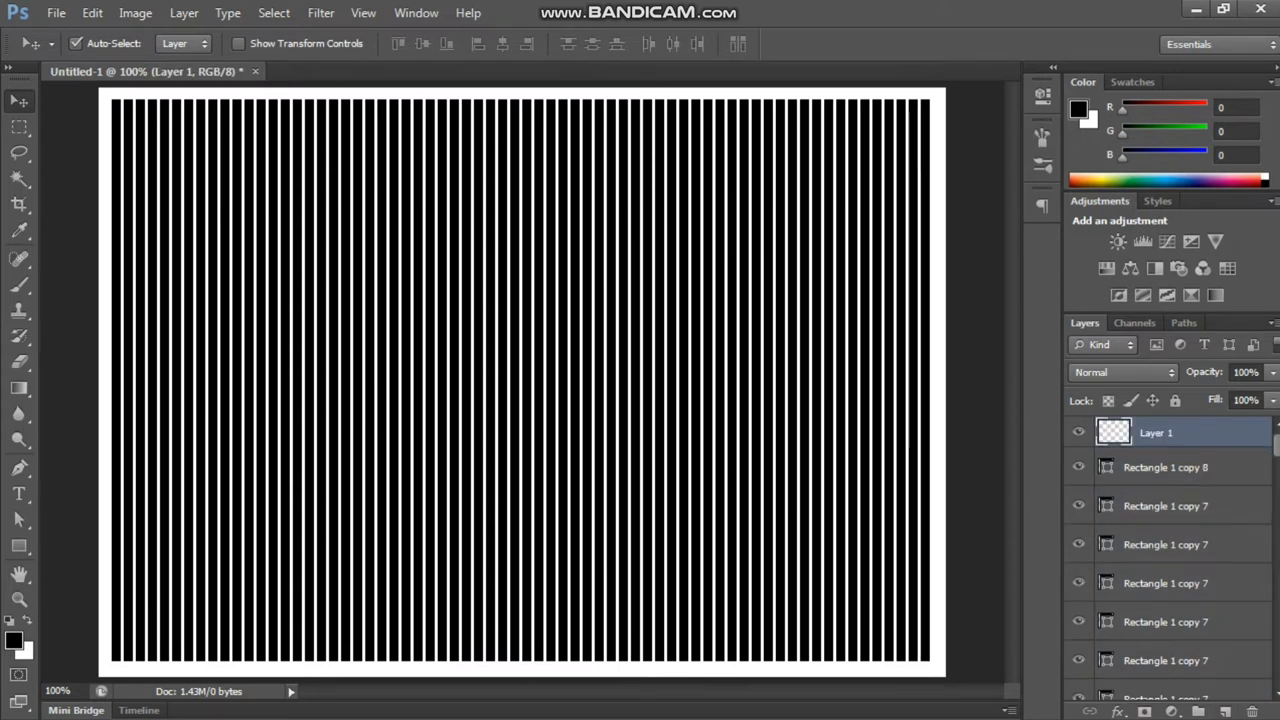
{"action": "scroll", "coordinate": [1170, 555], "scroll_direction": "down", "scroll_amount": 10}
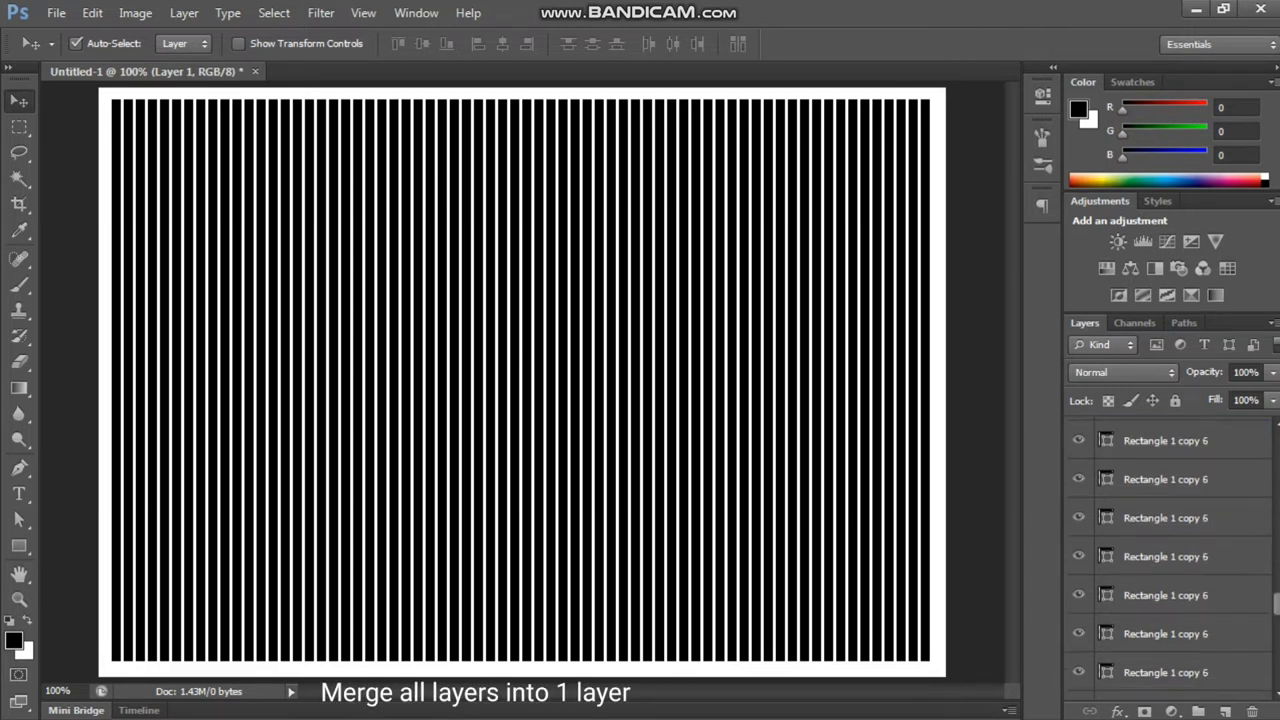
{"action": "key", "text": "ctrl+alt+a"}
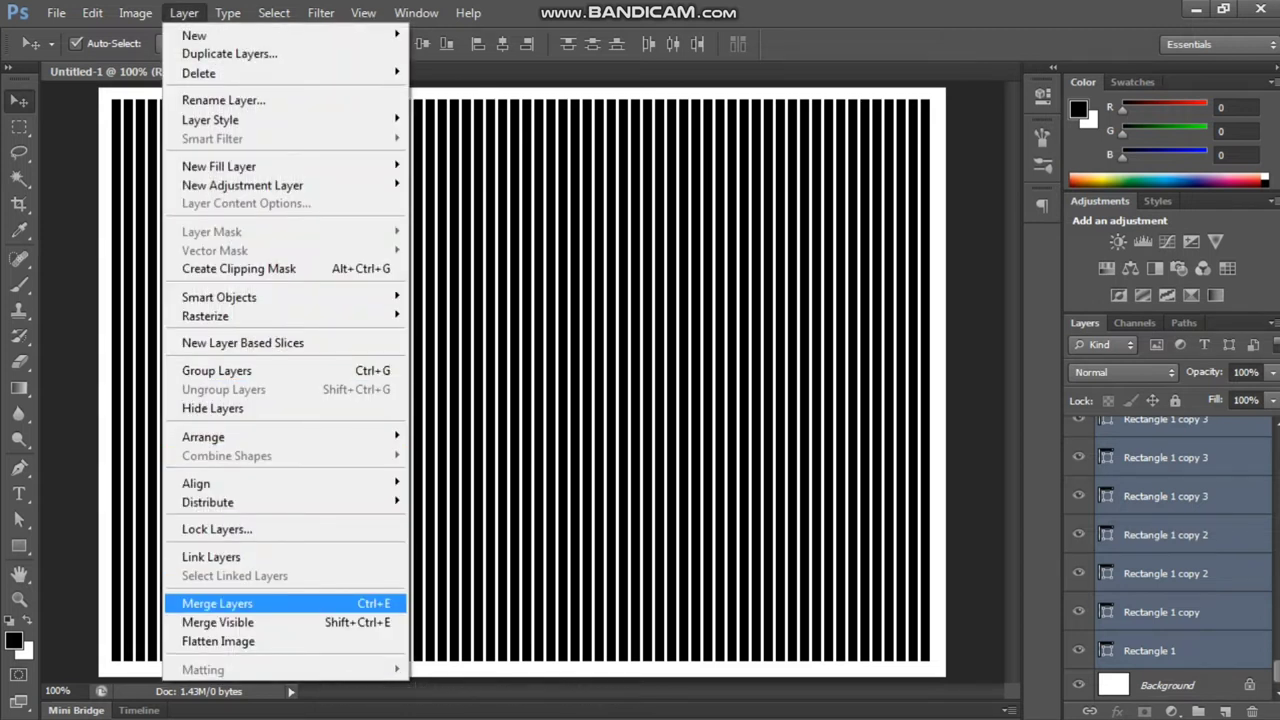
{"action": "key", "text": "Return"}
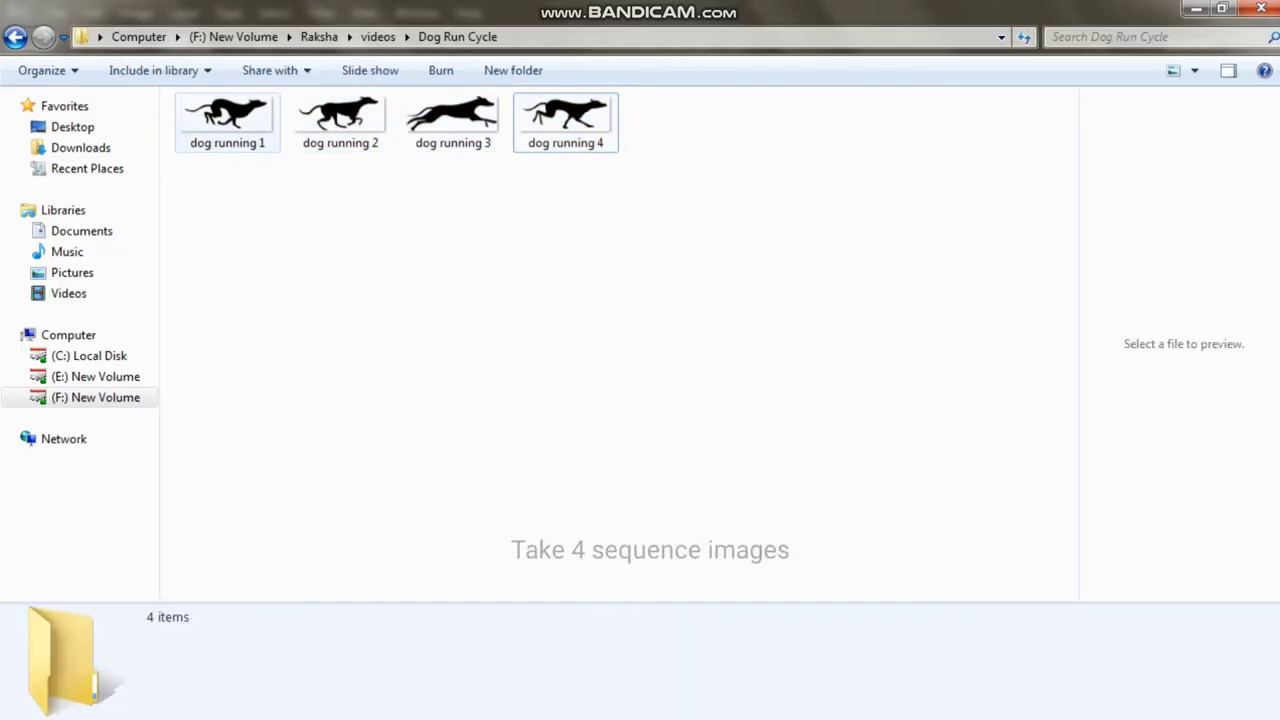
- Switch to the Dog Run Cycle folder and open the four images dog running 1 to 4 in Photoshop as separate documents
{"action": "left_click", "coordinate": [228, 122]}
{"action": "left_click", "coordinate": [340, 122]}
{"action": "left_click", "coordinate": [453, 122]}
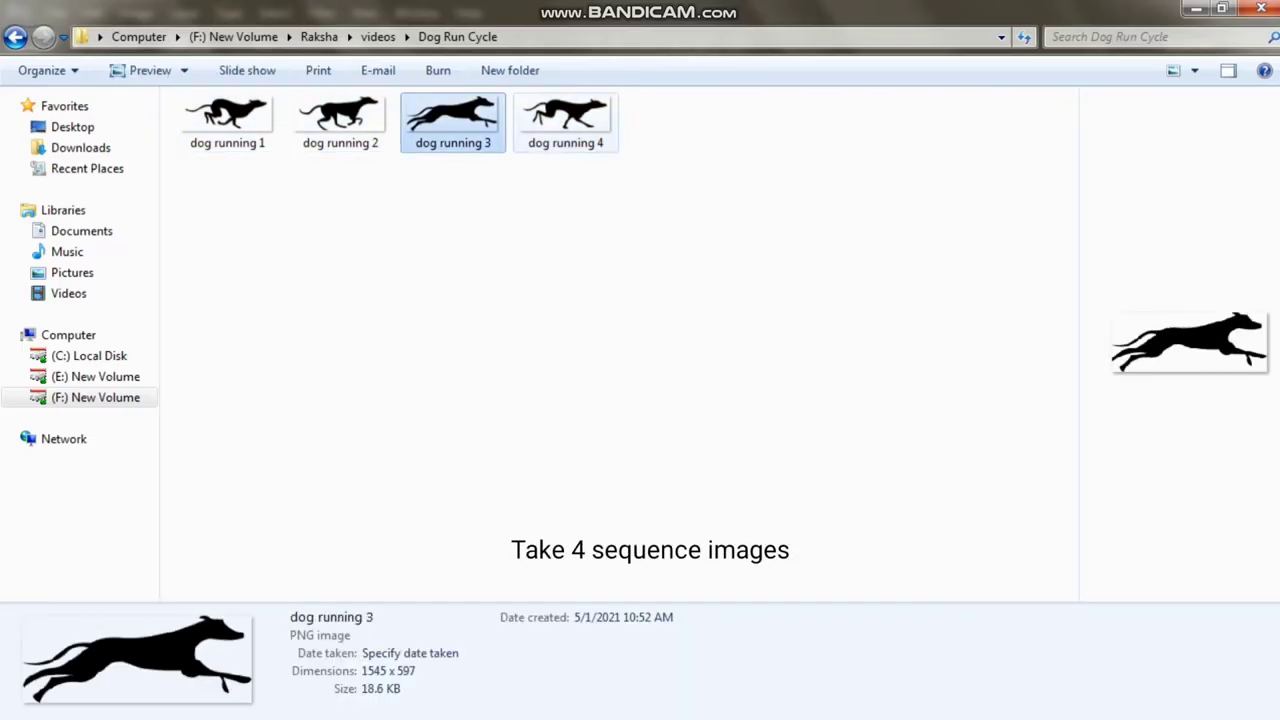
{"action": "left_click", "coordinate": [566, 122]}
{"action": "left_click", "coordinate": [440, 260]}
{"action": "left_click_drag", "start_coordinate": [206, 188], "coordinate": [628, 94]}
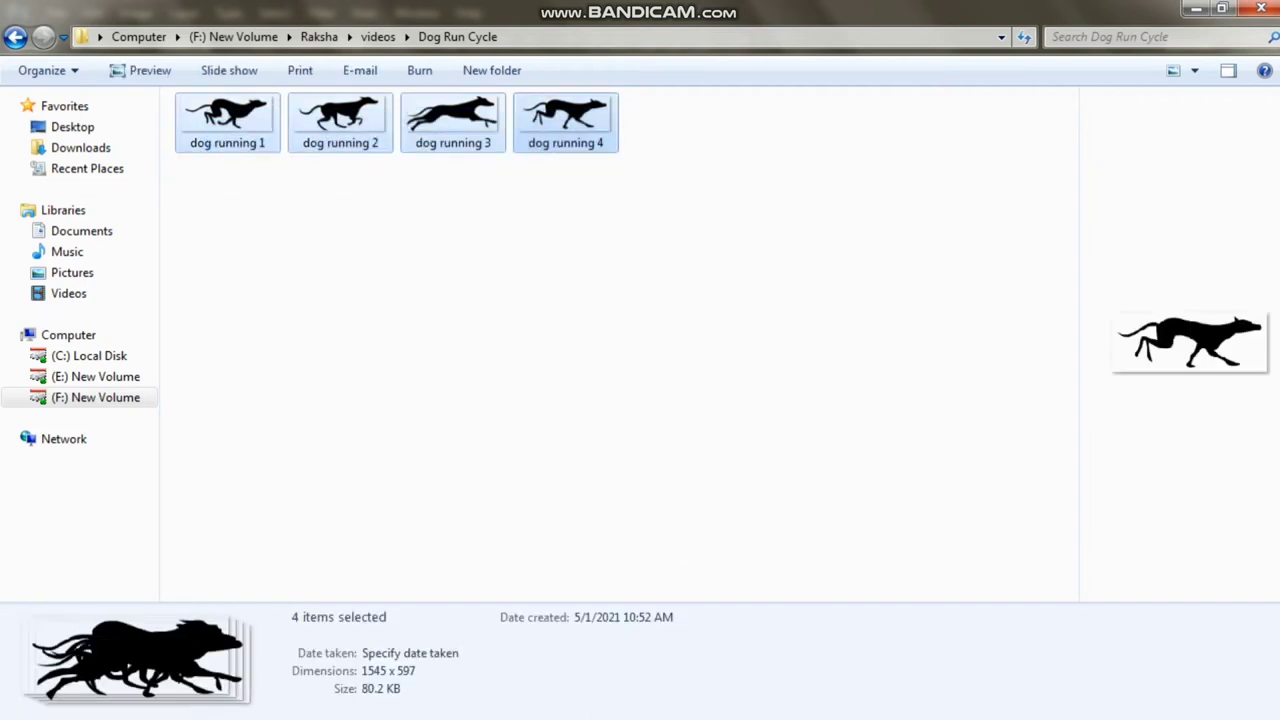
{"action": "left_click_drag", "start_coordinate": [564, 128], "coordinate": [430, 520]}
{"action": "left_click_drag", "start_coordinate": [395, 705], "coordinate": [294, 94]}
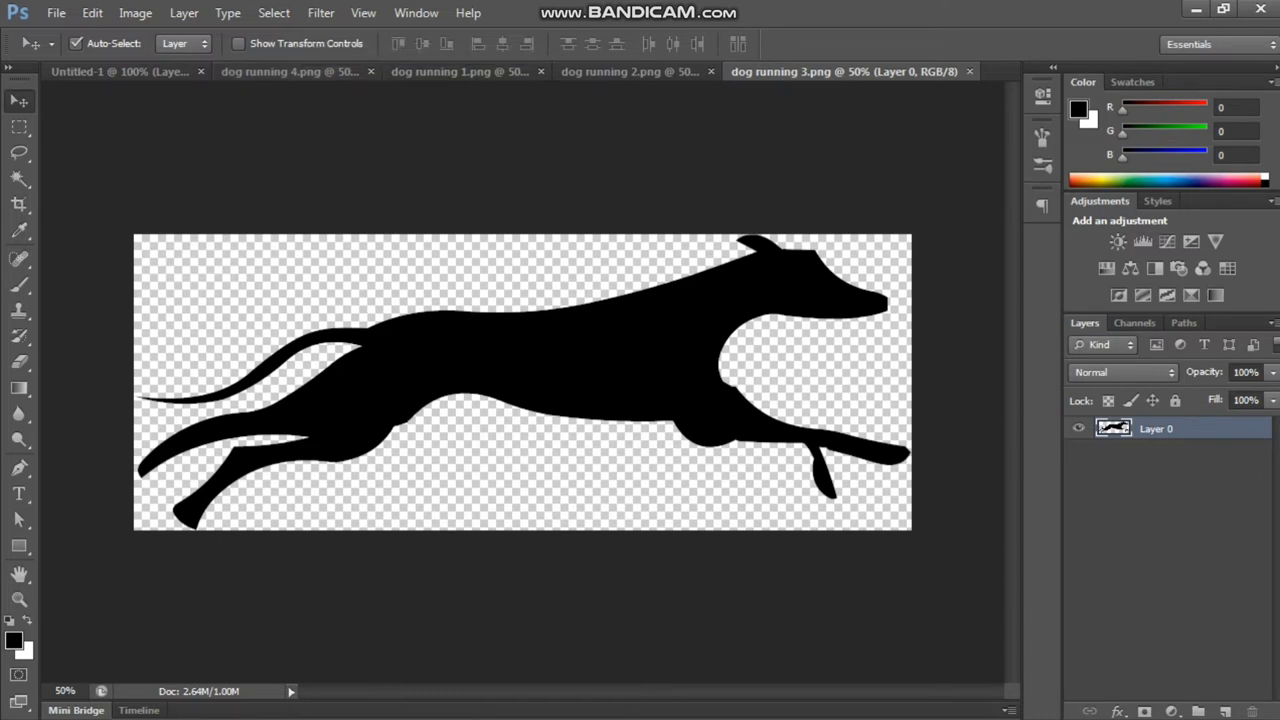
- Copy the whole dog running 1 image, close its file and paste it into the striped document as a new layer
{"action": "key", "text": "ctrl+shift+Tab"}
{"action": "key", "text": "ctrl+shift+Tab"}
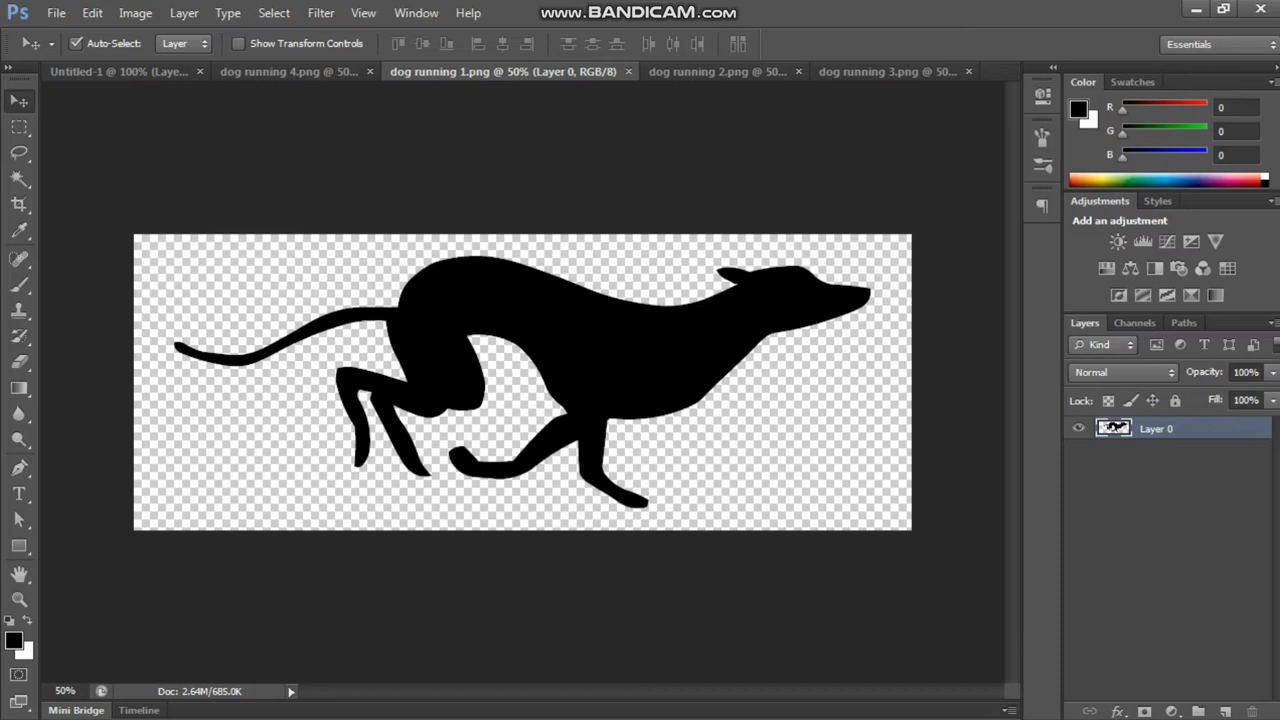
{"action": "key", "text": "ctrl+a"}
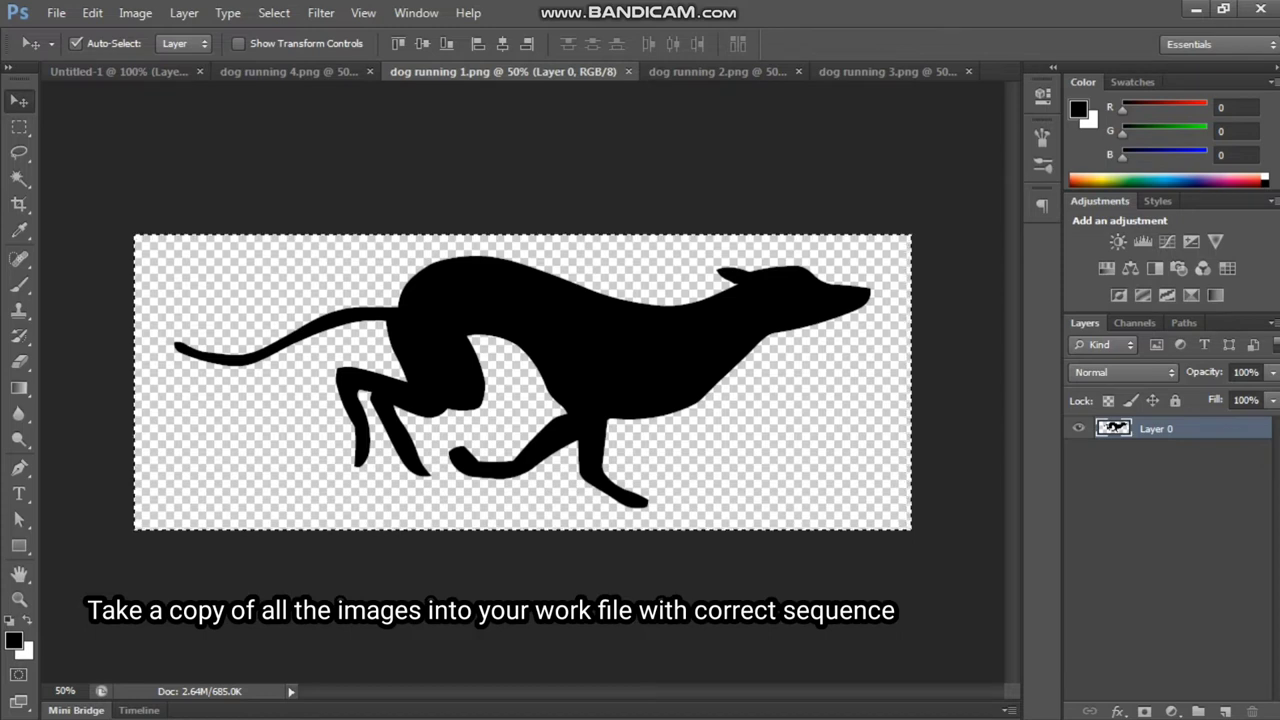
{"action": "key", "text": "ctrl+w"}
{"action": "left_click", "coordinate": [143, 72]}
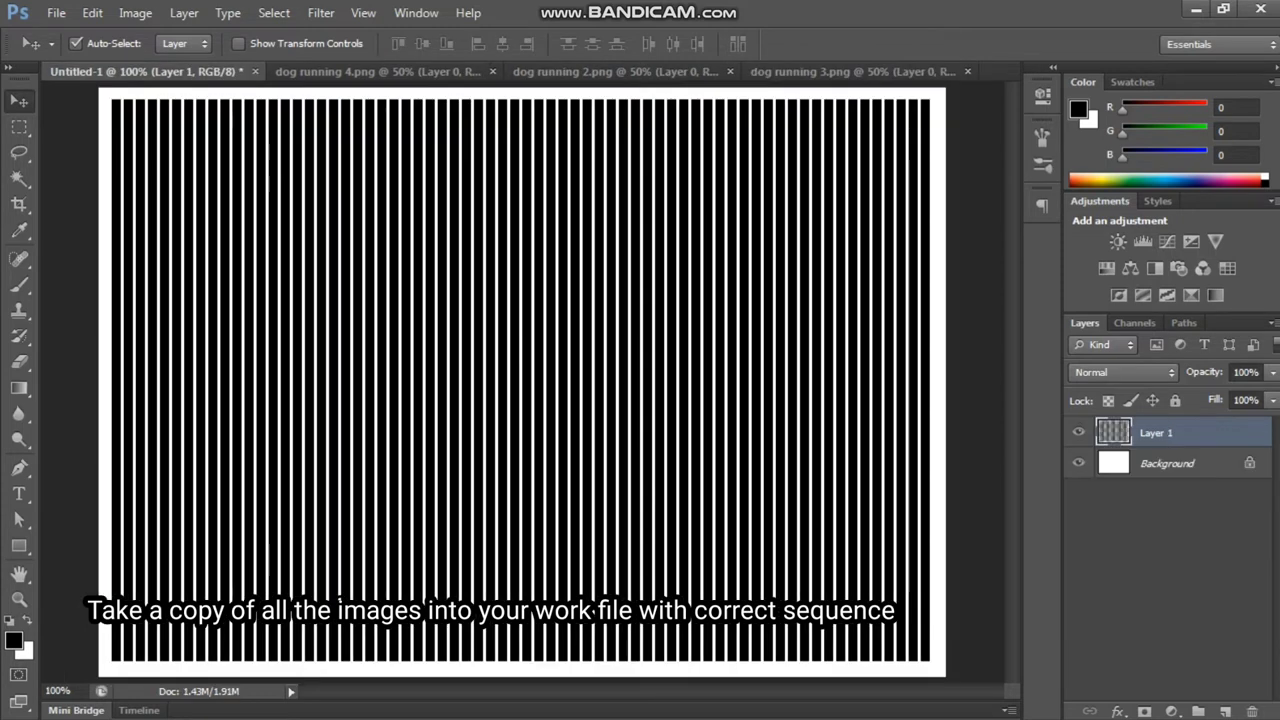
{"action": "key", "text": "ctrl+v"}
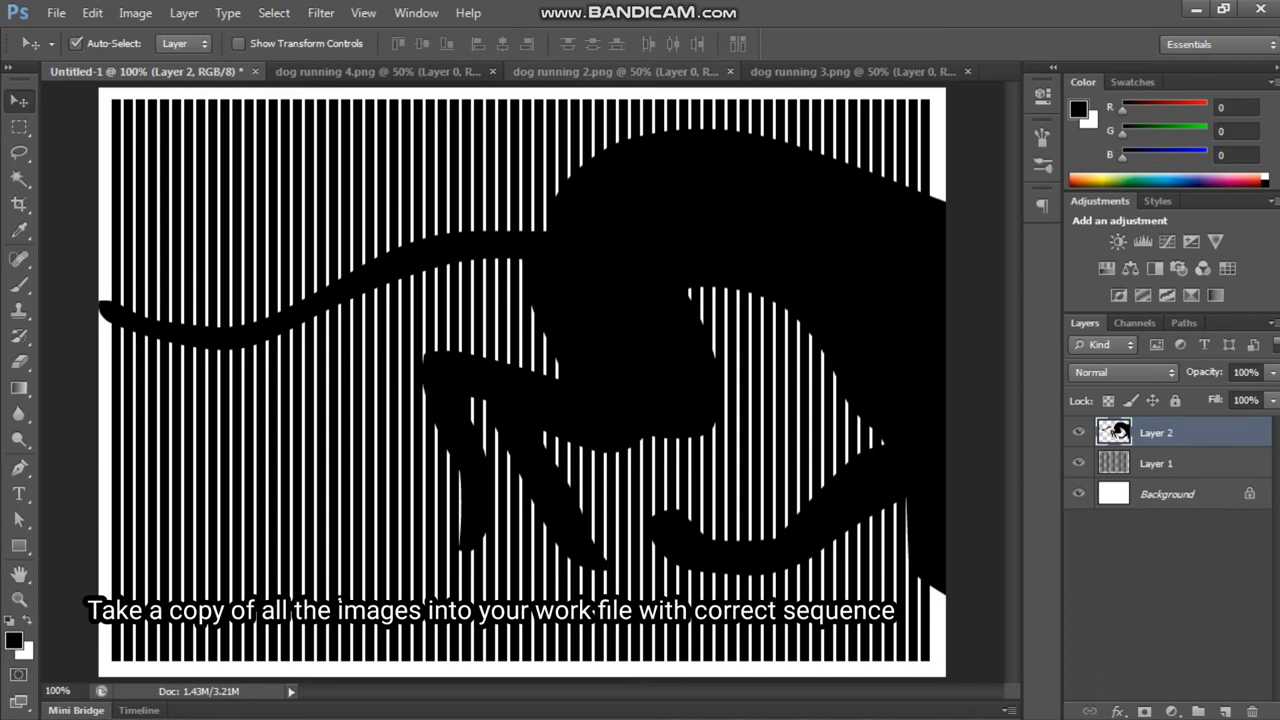
- Copy the dog running 2 image into the striped document above the first dog and close its source file
{"action": "left_click", "coordinate": [600, 71]}
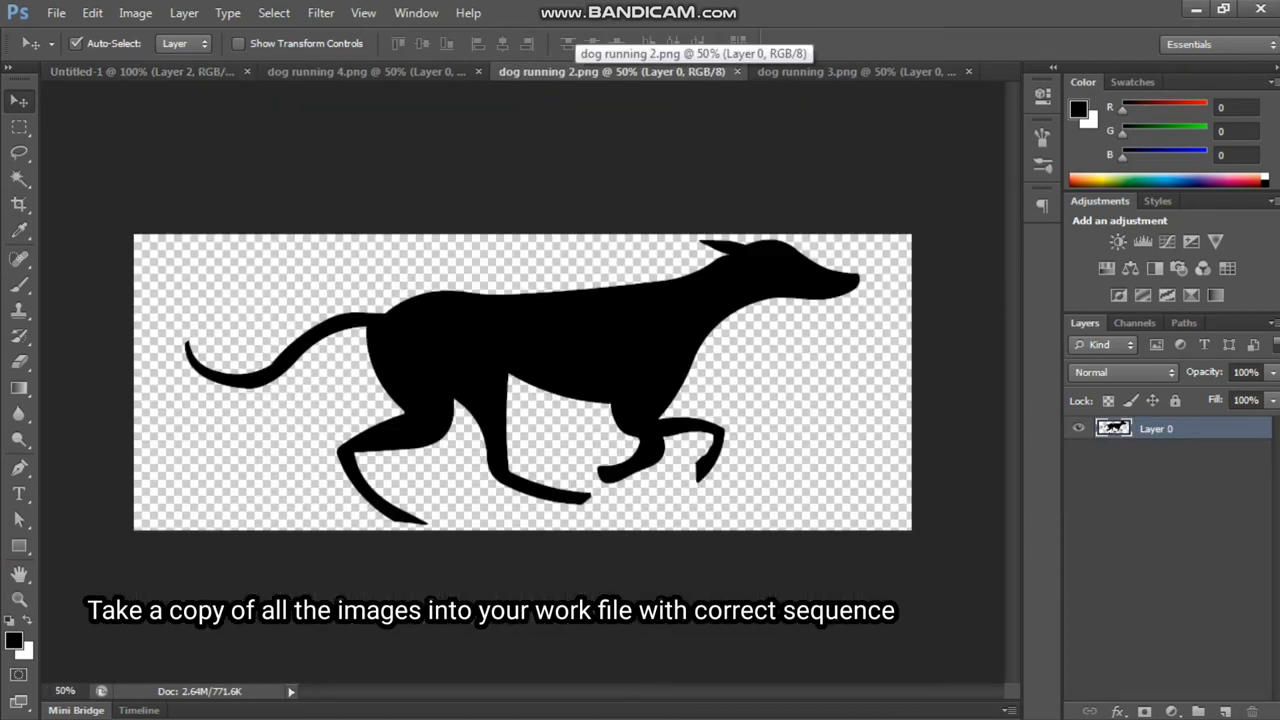
{"action": "key", "text": "ctrl+w"}
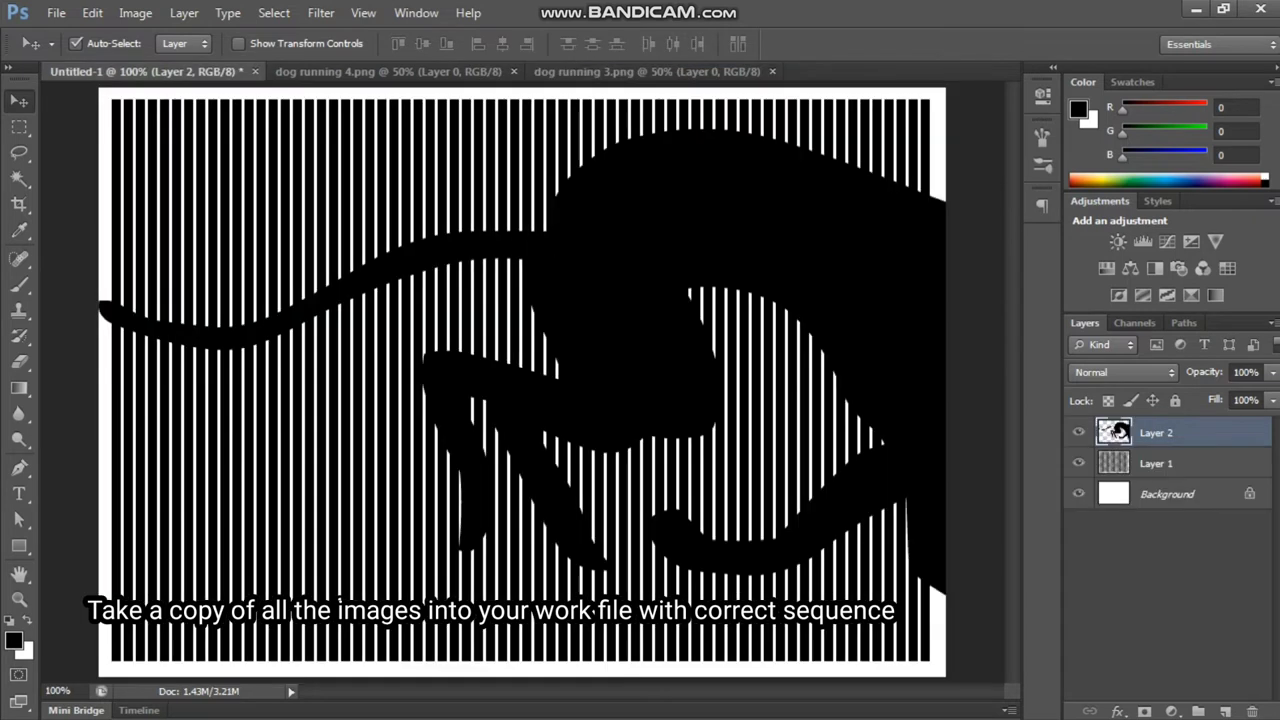
{"action": "key", "text": "ctrl+v"}
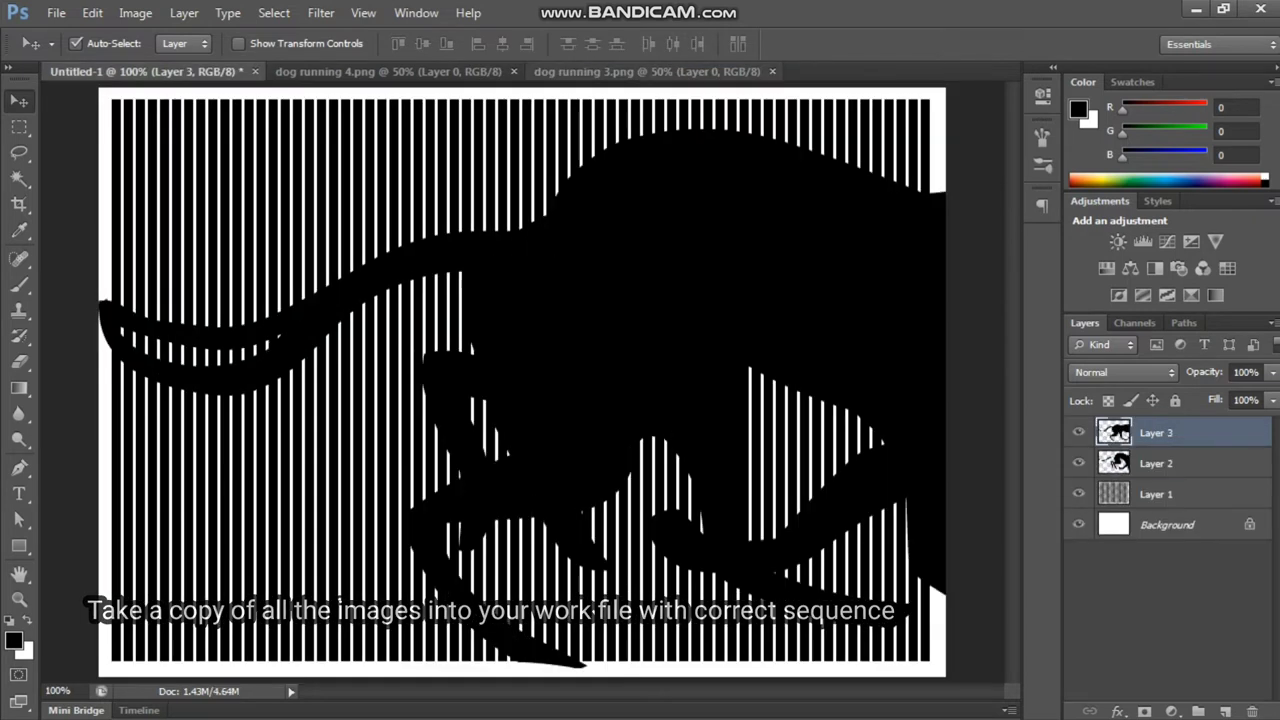
- Copy the entire dog running 3 image into the striped document as the third dog layer and close its source file
{"action": "left_click", "coordinate": [640, 71]}
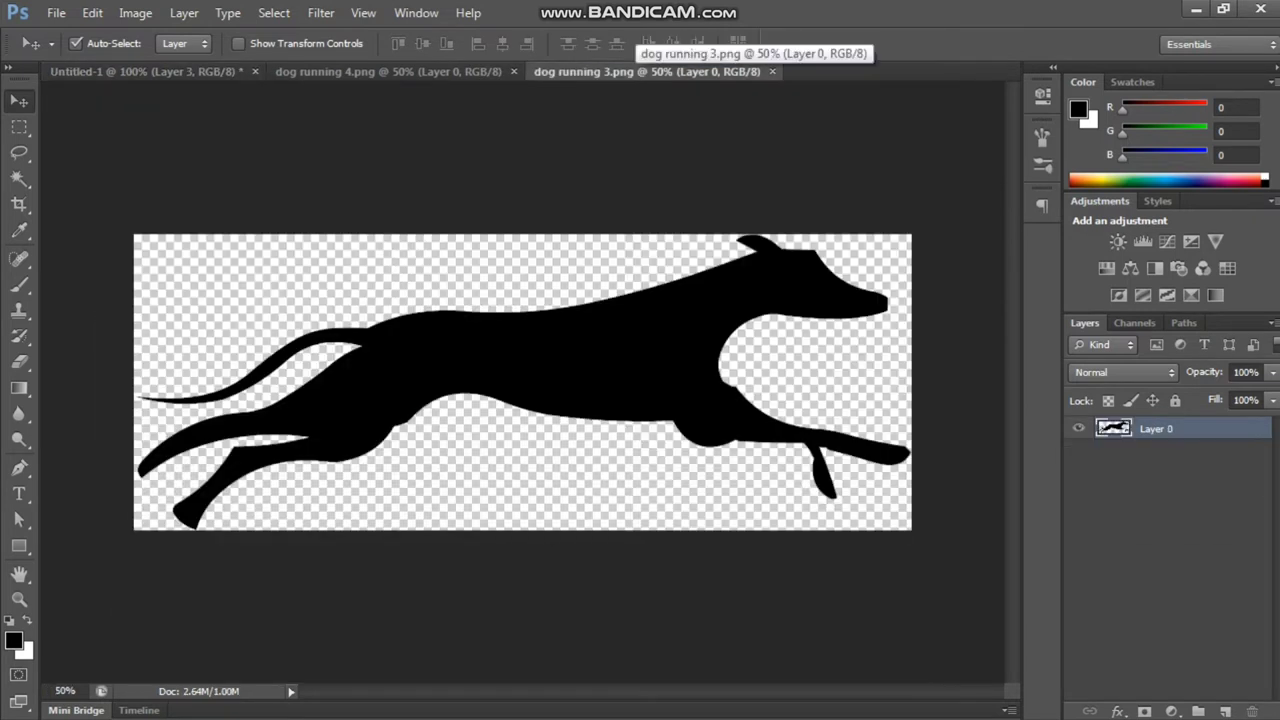
{"action": "key", "text": "ctrl+a"}
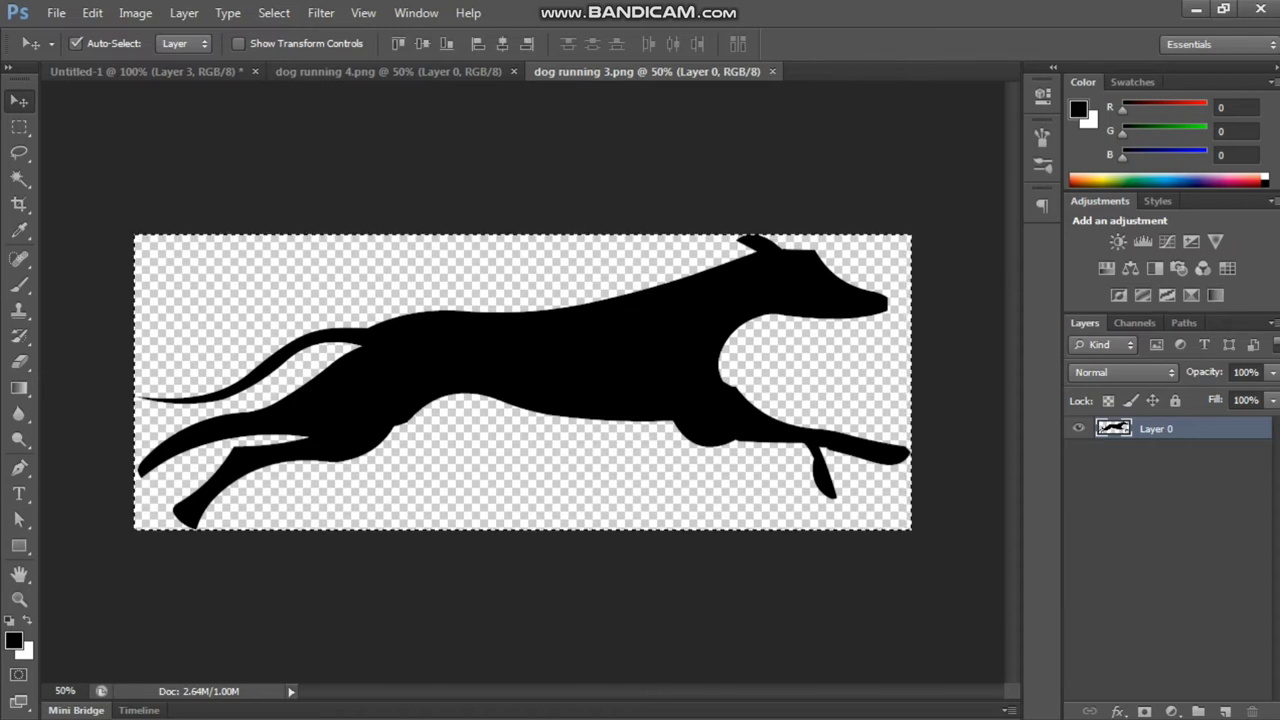
{"action": "key", "text": "ctrl+w"}
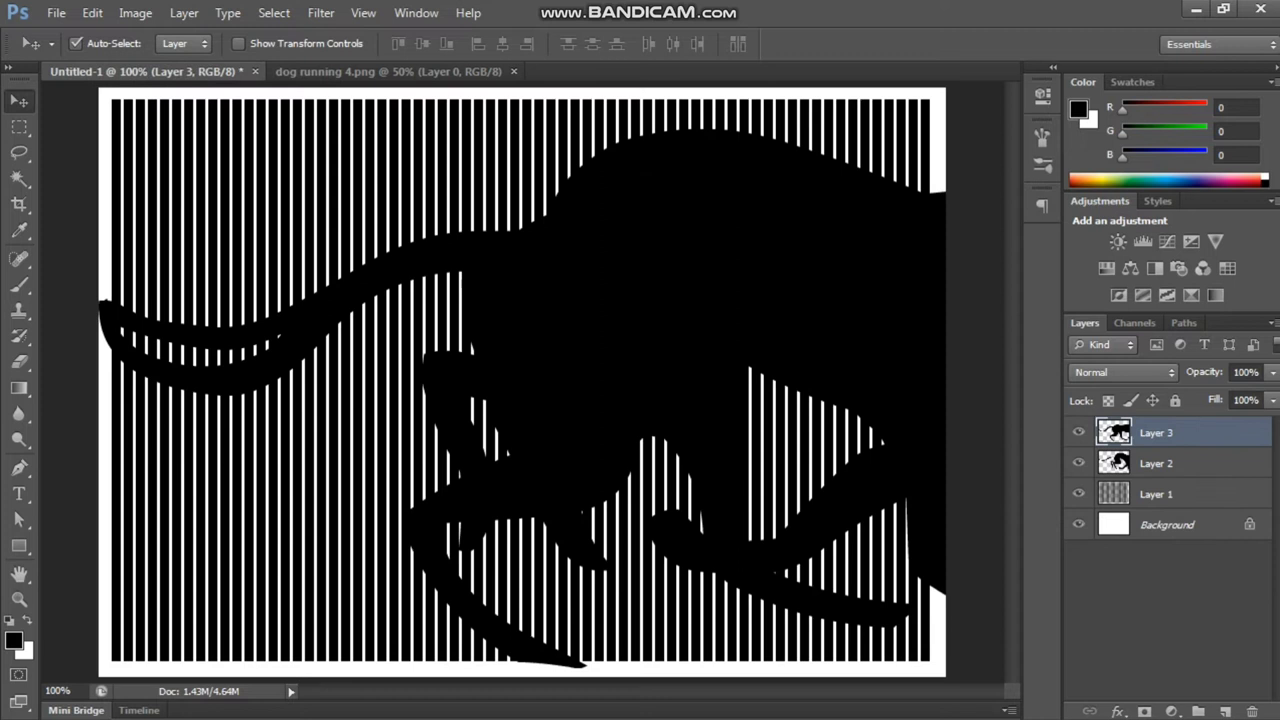
{"action": "key", "text": "ctrl+v"}
- Copy the entire dog running 4 image into the striped document as the topmost dog layer and close its source file
{"action": "key", "text": "ctrl+Tab"}
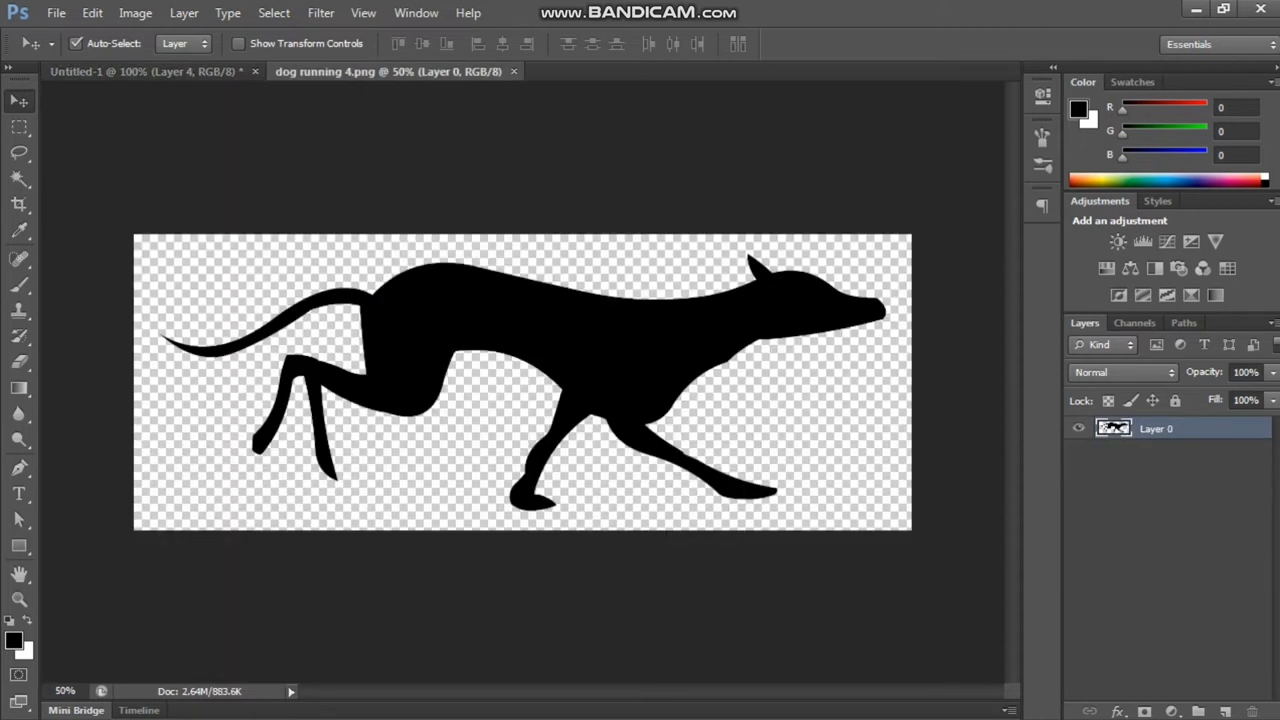
{"action": "key", "text": "ctrl+a"}
{"action": "key", "text": "ctrl+w"}
{"action": "key", "text": "ctrl+v"}
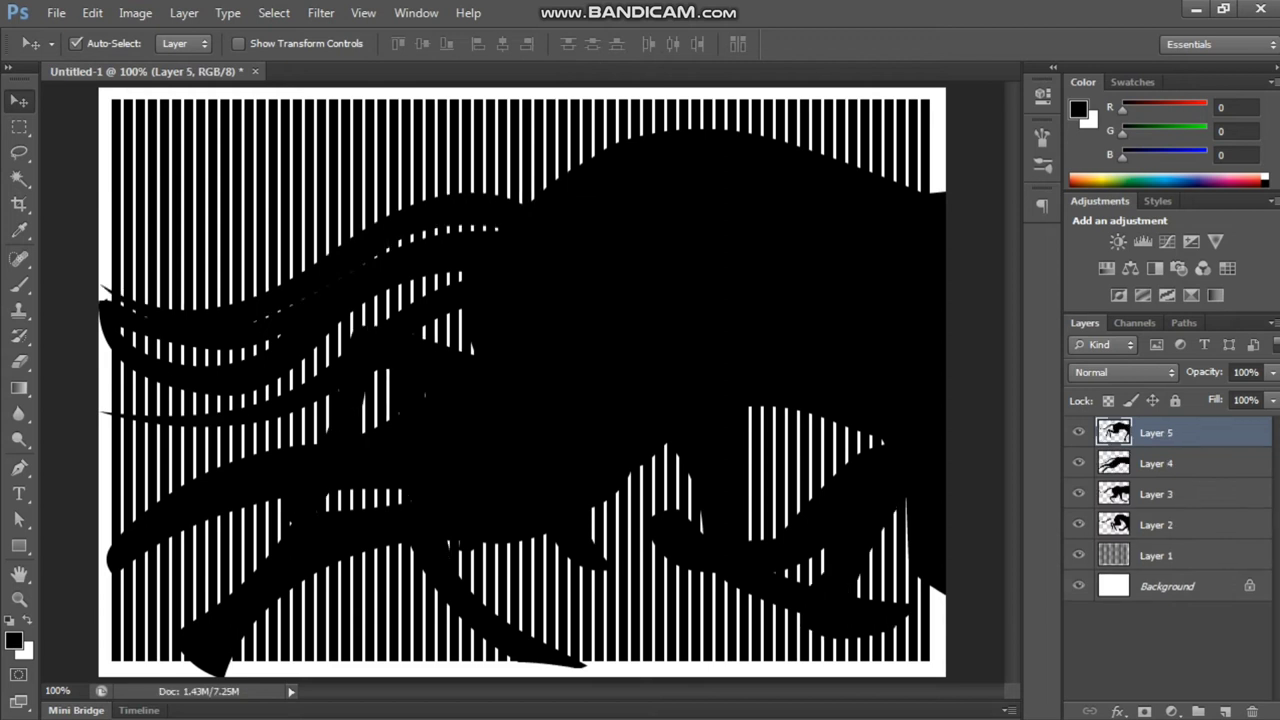
- Hide the upper three dog layers, then show them one by one from Layer 3 to Layer 5 to check the sequence
{"action": "left_click_drag", "start_coordinate": [1078, 432], "coordinate": [1078, 494]}
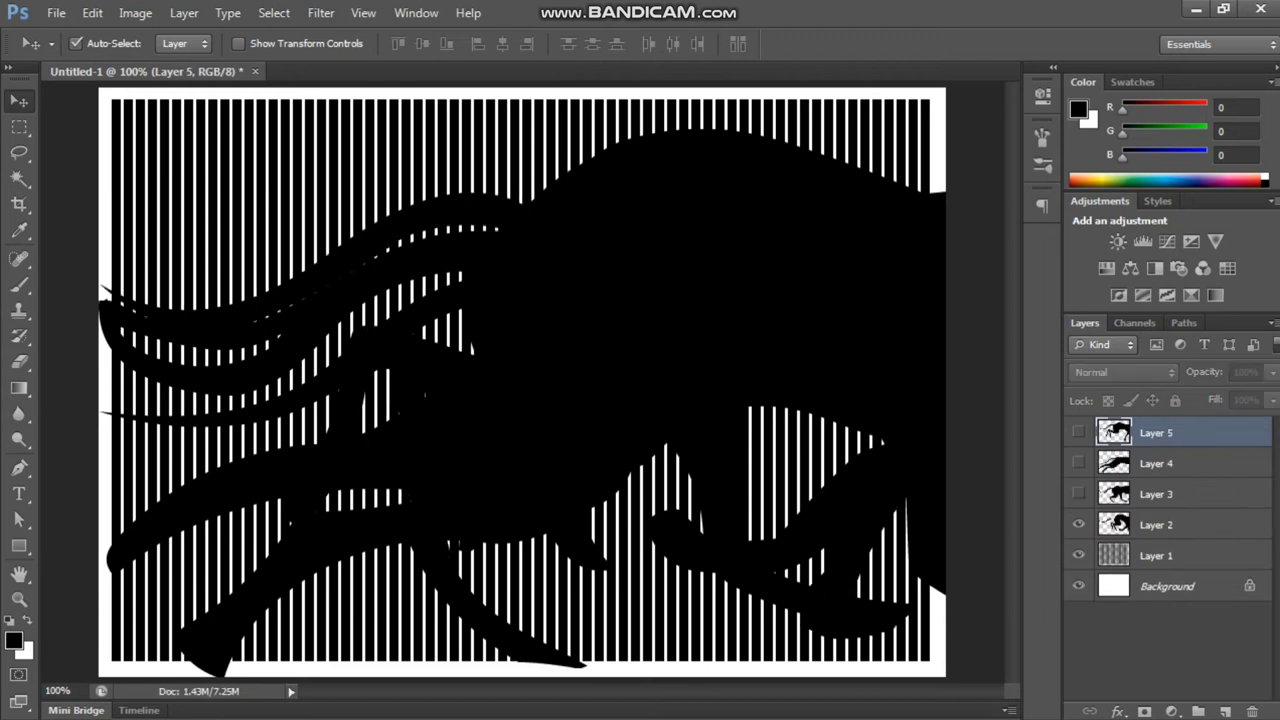
{"action": "left_click", "coordinate": [1078, 494]}
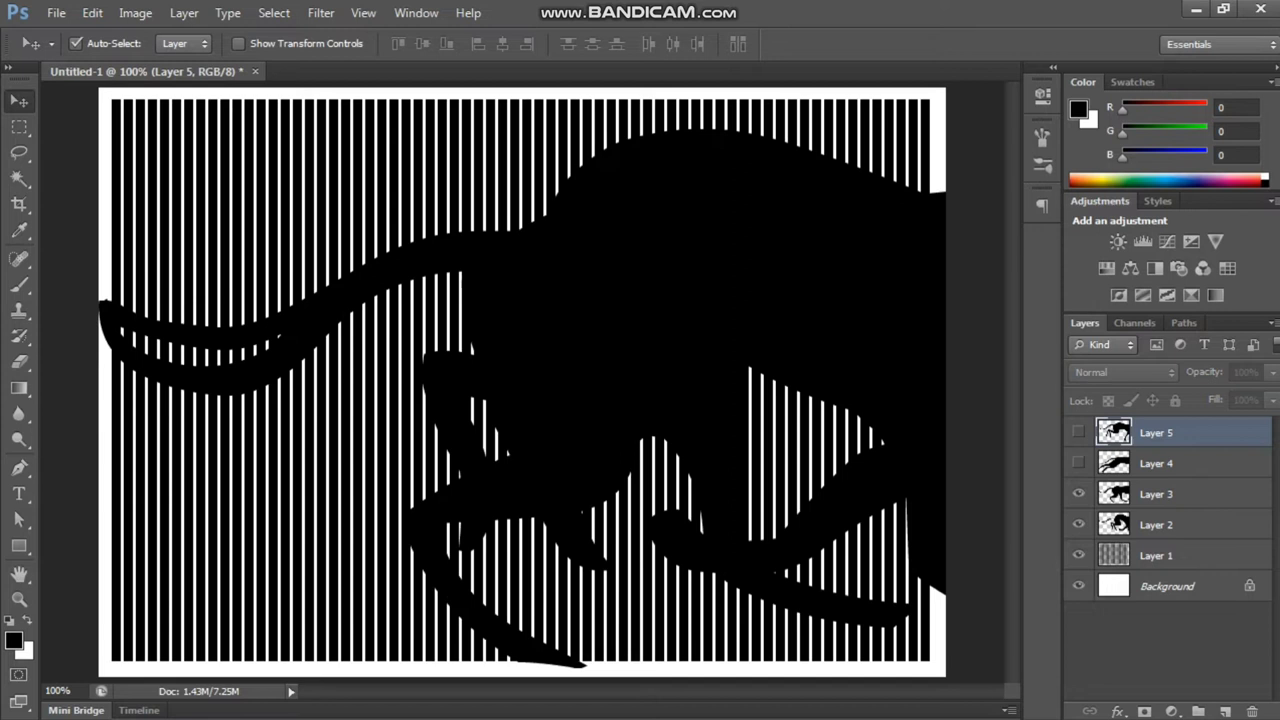
{"action": "left_click", "coordinate": [1078, 463]}
{"action": "left_click", "coordinate": [1078, 432]}
- Scale the four dog layers together to about 36.7% and center them on the striped canvas
{"action": "left_click", "coordinate": [1158, 525], "text": "shift"}
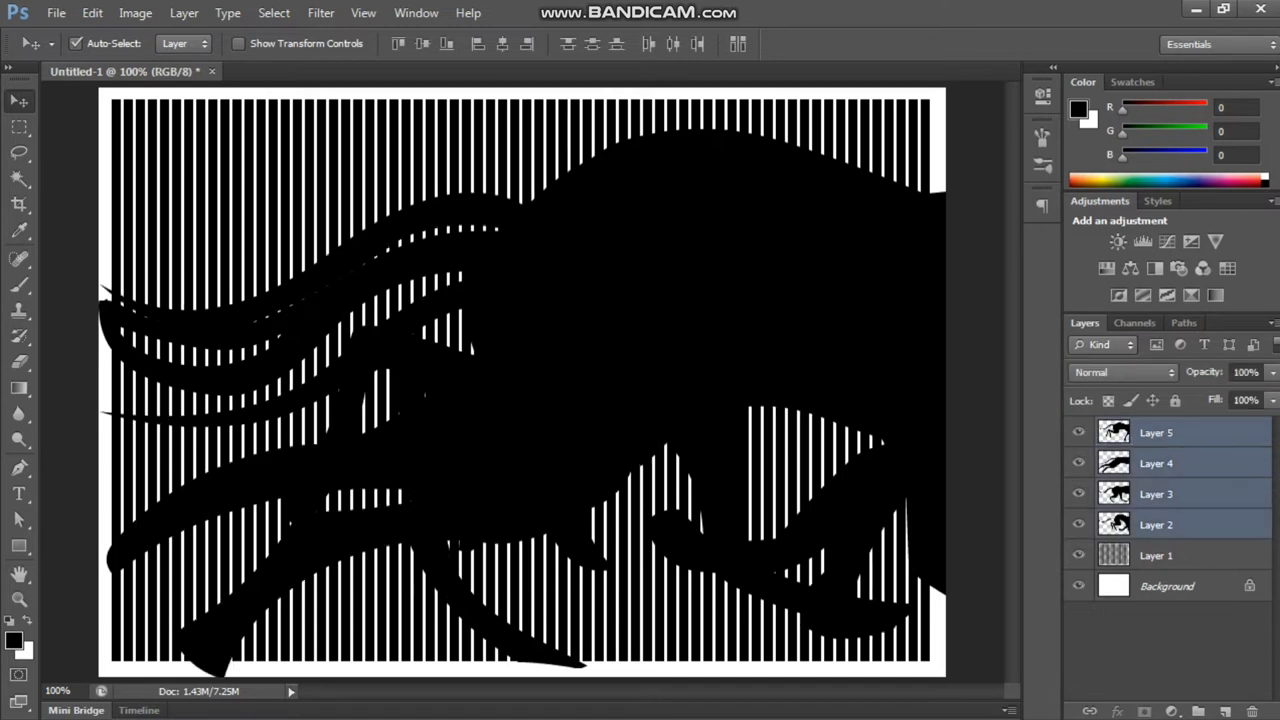
{"action": "key", "text": "ctrl+t"}
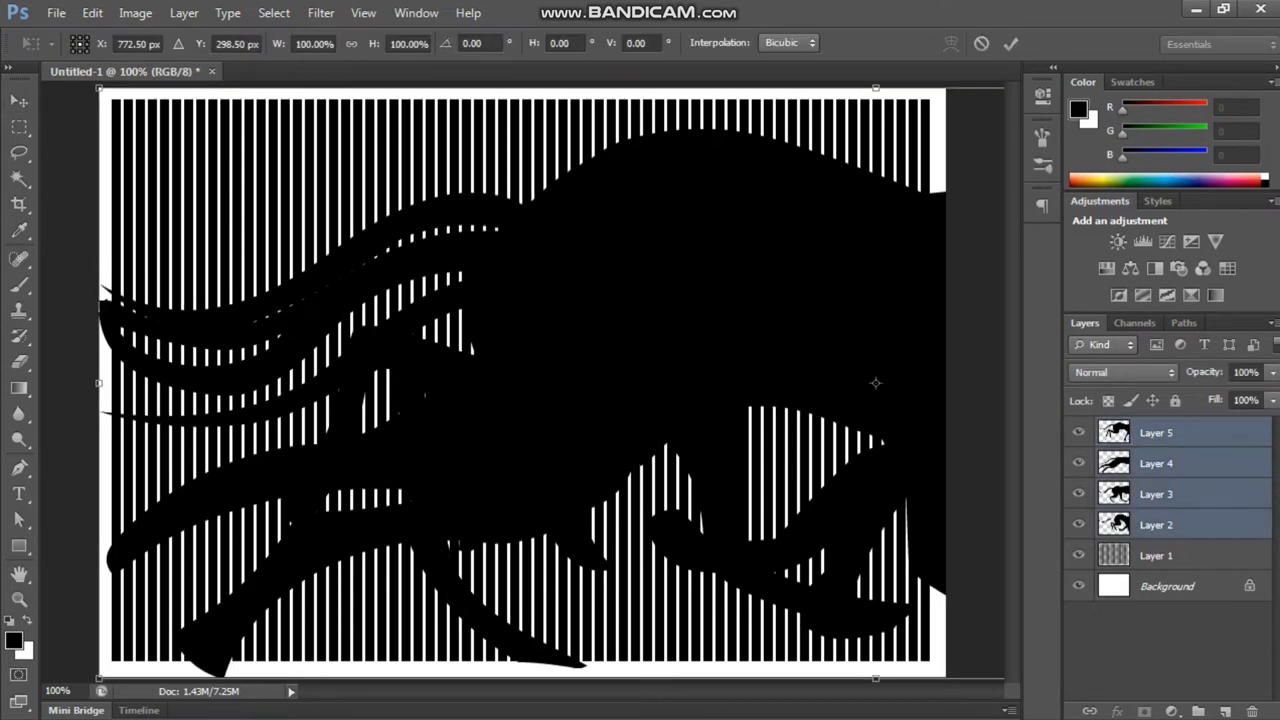
{"action": "key", "text": "ctrl+minus"}
{"action": "key", "text": "ctrl+minus"}
{"action": "key", "text": "ctrl+minus"}
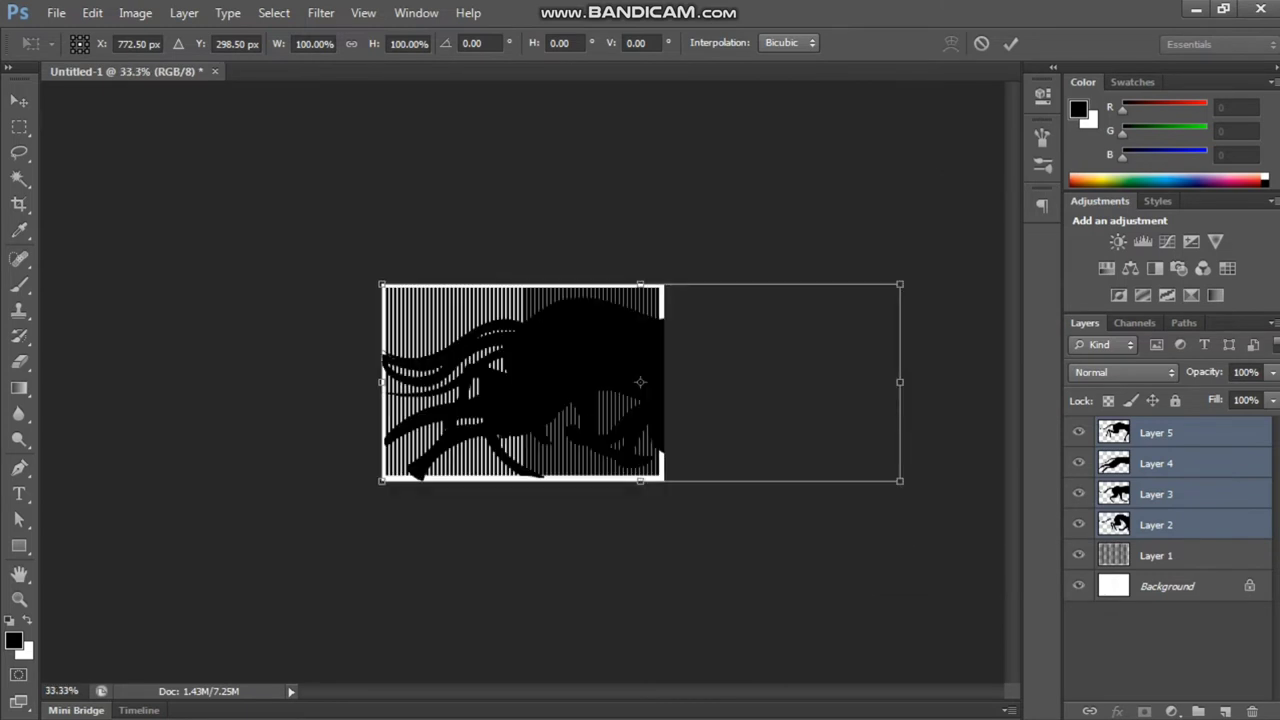
{"action": "left_click_drag", "start_coordinate": [899, 481], "coordinate": [619, 374]}
{"action": "left_click_drag", "start_coordinate": [556, 336], "coordinate": [523, 392]}
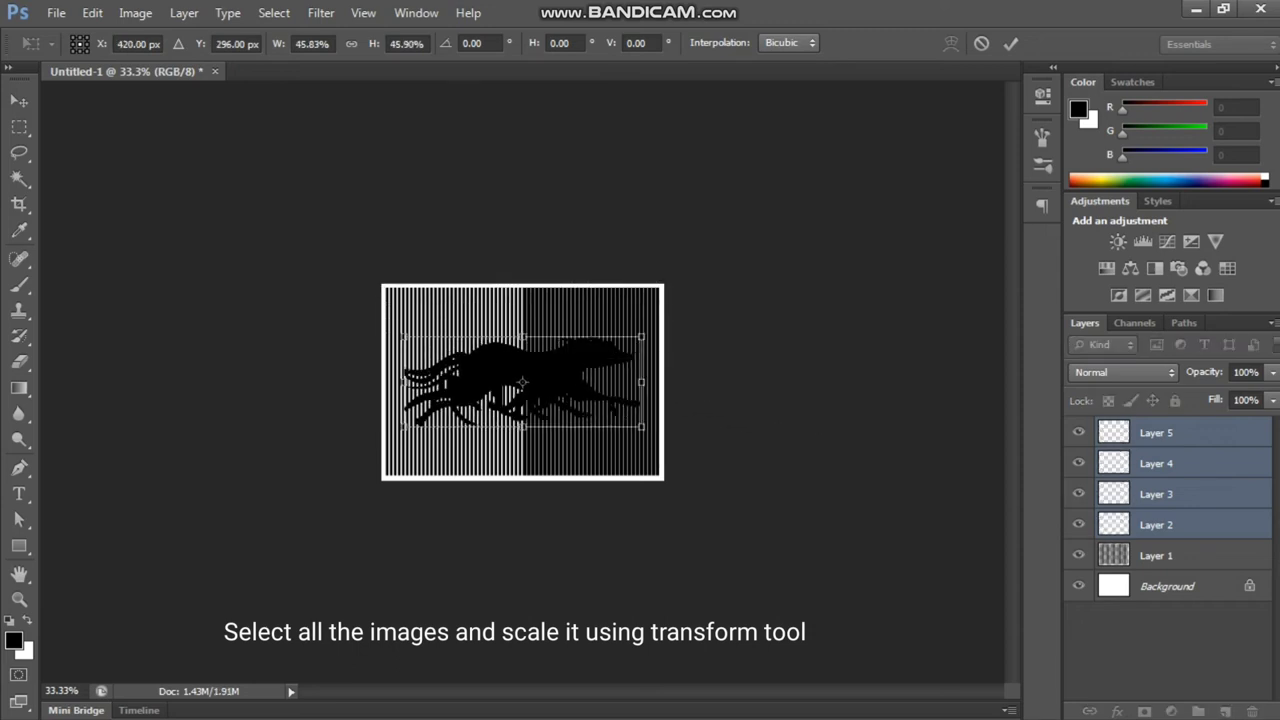
{"action": "key", "text": "ctrl+plus"}
{"action": "key", "text": "ctrl+plus"}
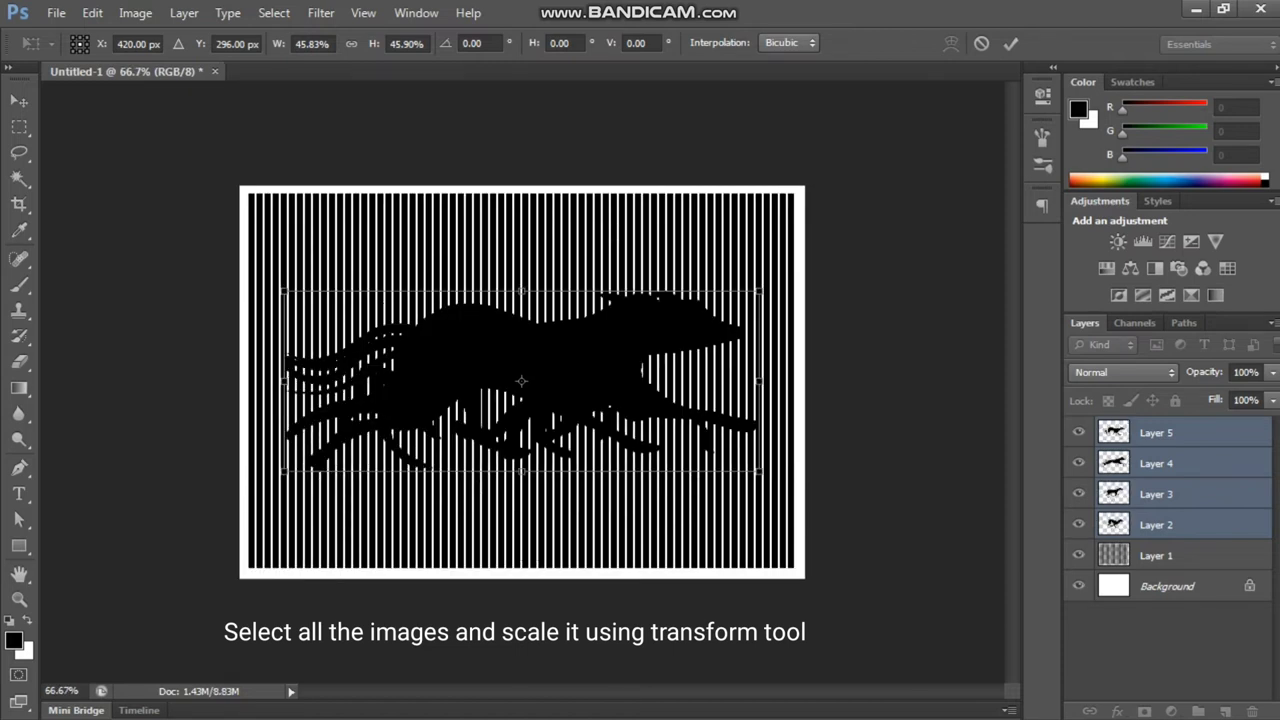
{"action": "left_click_drag", "start_coordinate": [760, 382], "coordinate": [717, 388]}
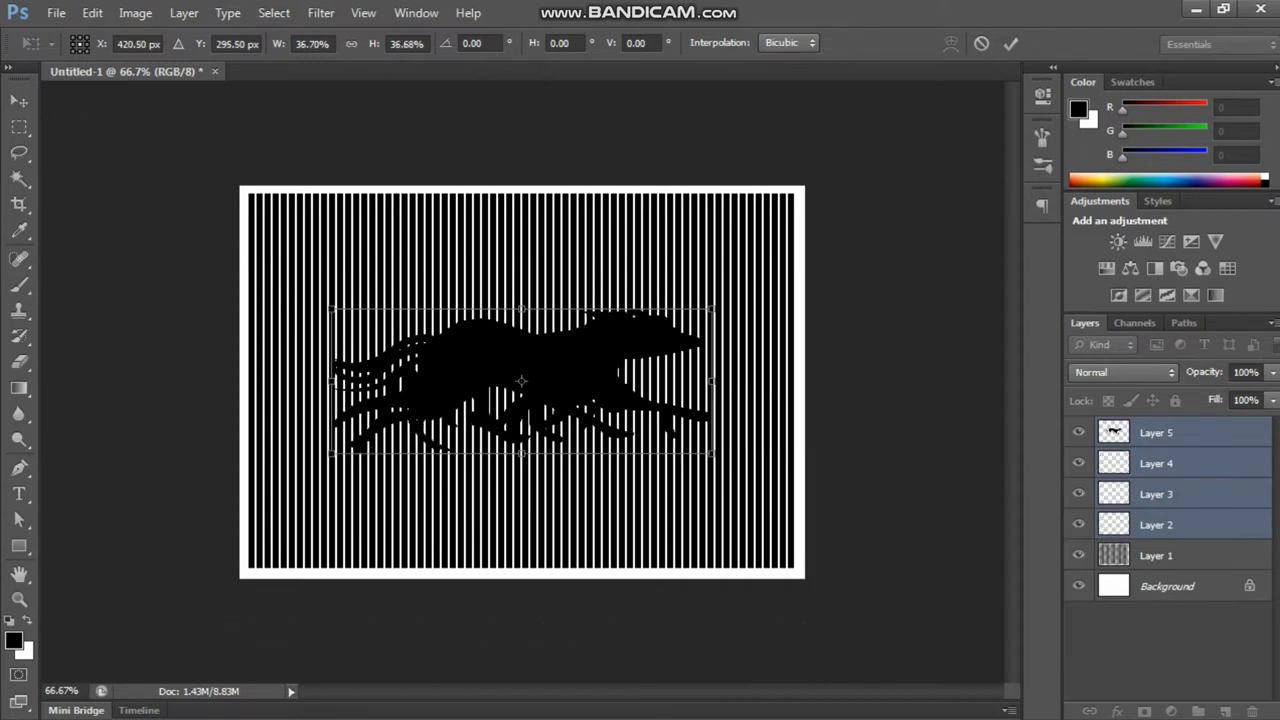
{"action": "key", "text": "v"}
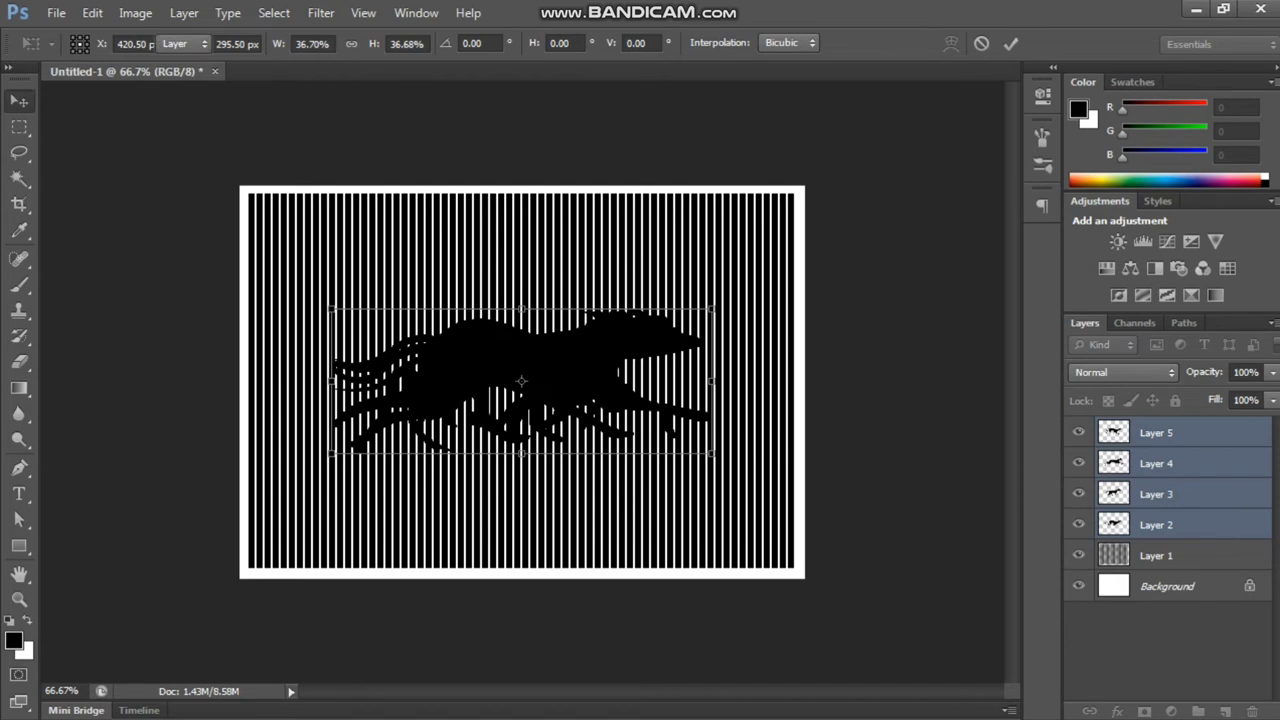
- Apply the dog layers' scaling and show the dog layers one at a time to check the poses, leaving only Layer 5 on
{"action": "key", "text": "Return"}
{"action": "key", "text": "ctrl+1"}
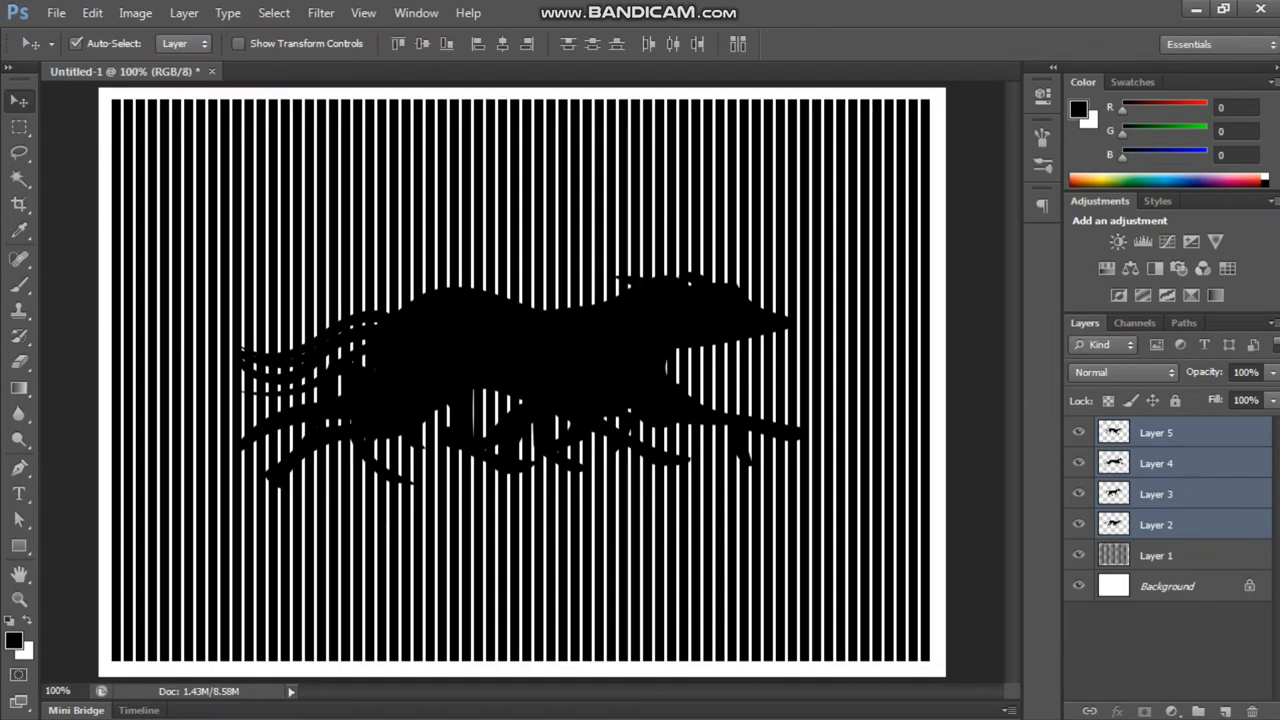
{"action": "left_click", "coordinate": [1078, 432]}
{"action": "left_click", "coordinate": [1078, 463]}
{"action": "left_click", "coordinate": [1078, 494]}
{"action": "left_click", "coordinate": [1078, 524]}
{"action": "left_click", "coordinate": [1078, 494]}
{"action": "left_click", "coordinate": [1078, 494]}
{"action": "left_click", "coordinate": [1078, 462]}
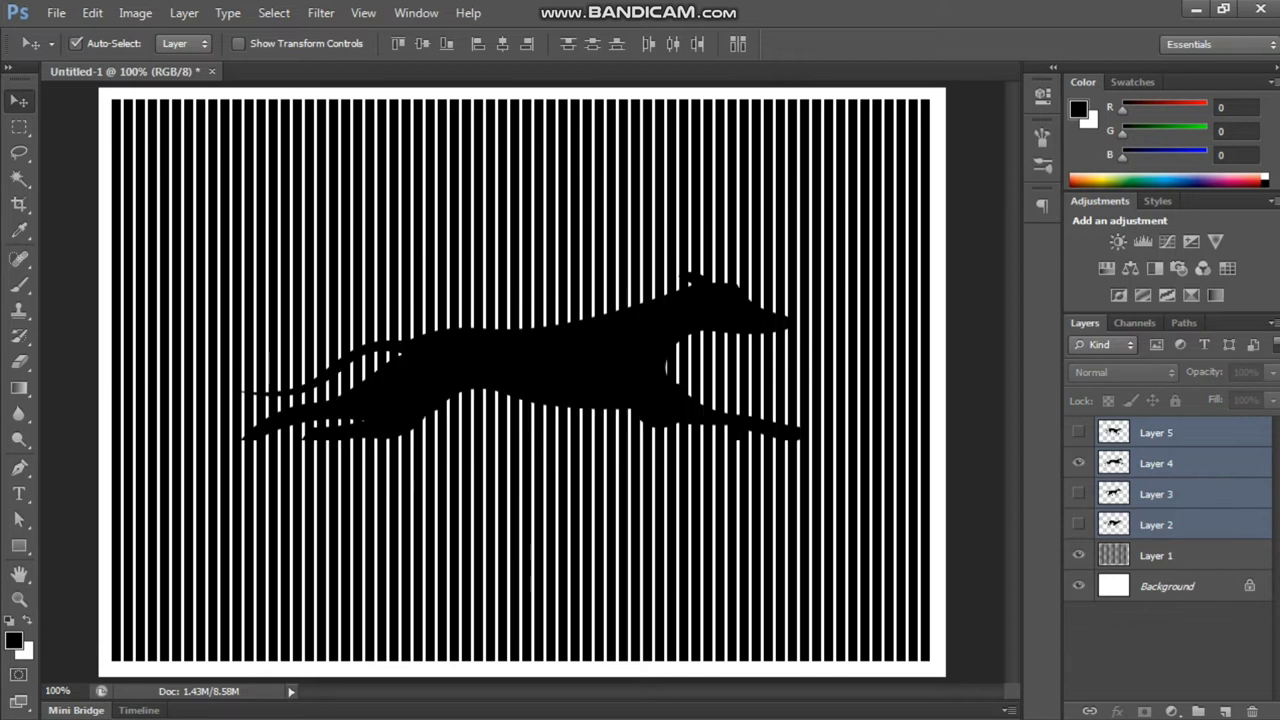
{"action": "left_click", "coordinate": [1078, 462]}
{"action": "left_click", "coordinate": [1078, 432]}
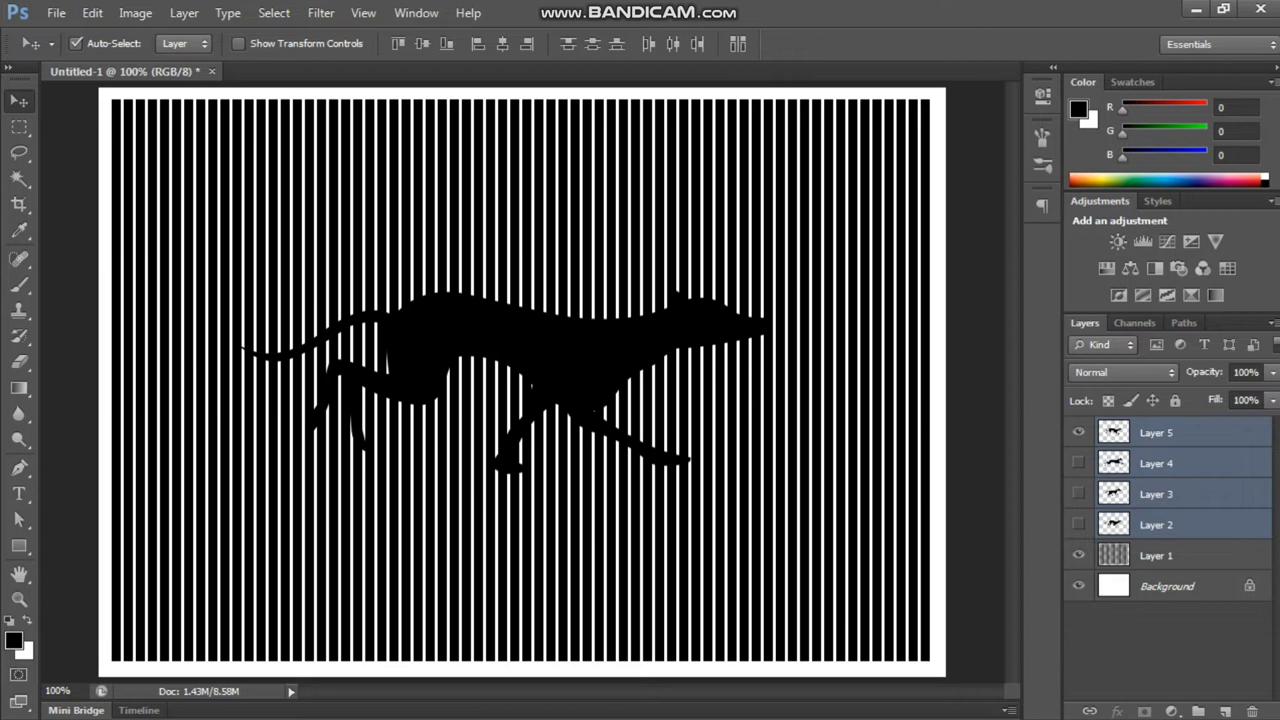
- Add a new layer above Layer 5 and fill a single-row selection just below the dog's paws with black as a ground line
{"action": "left_click", "coordinate": [1158, 433]}
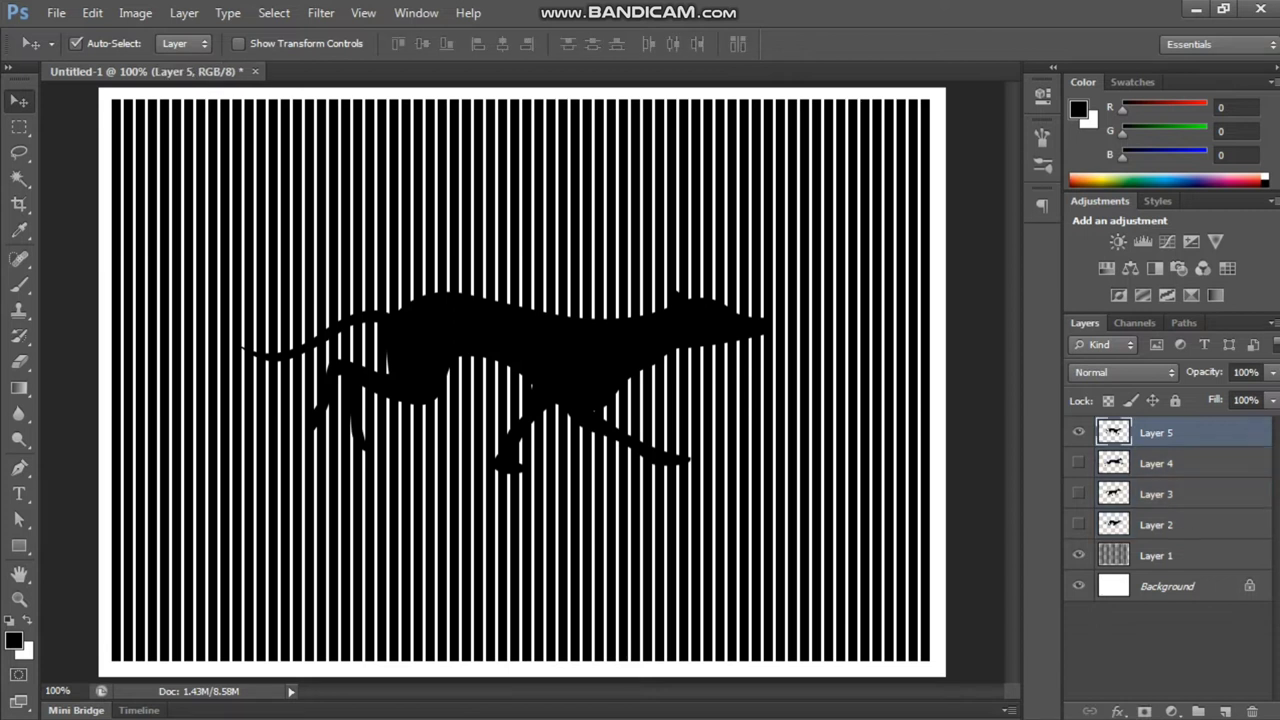
{"action": "left_click", "coordinate": [1225, 711]}
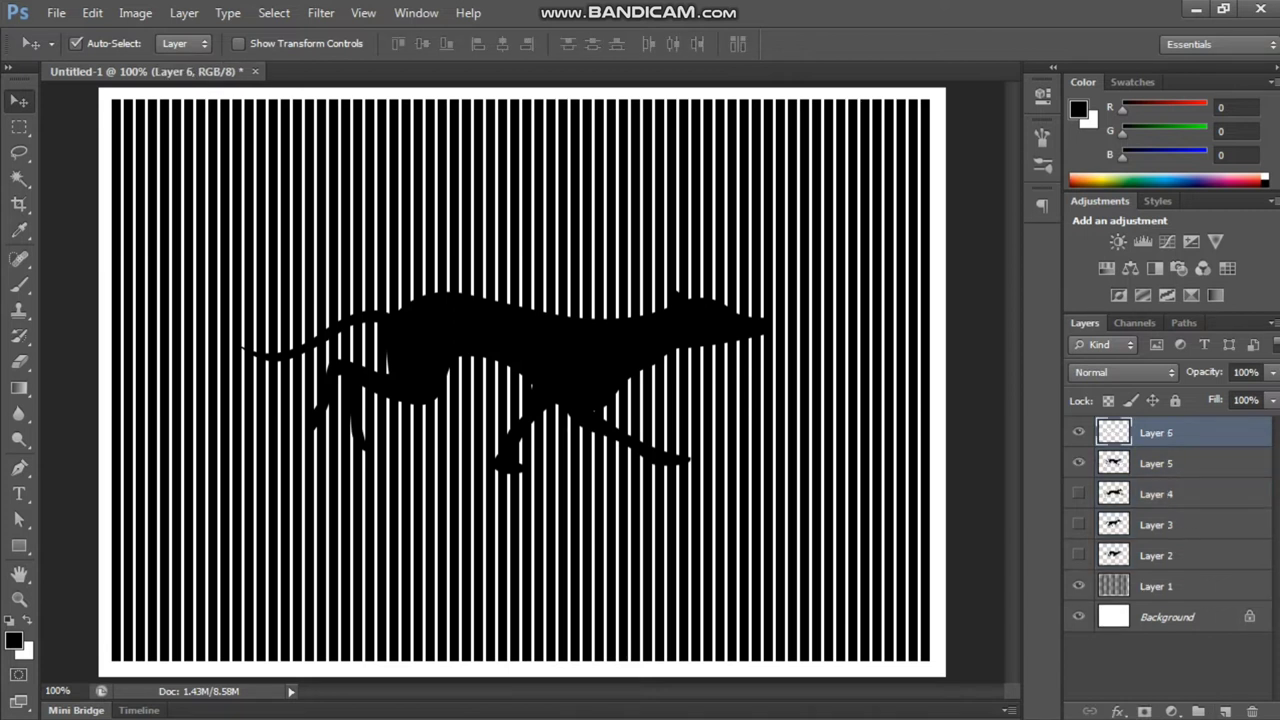
{"action": "key", "text": "b"}
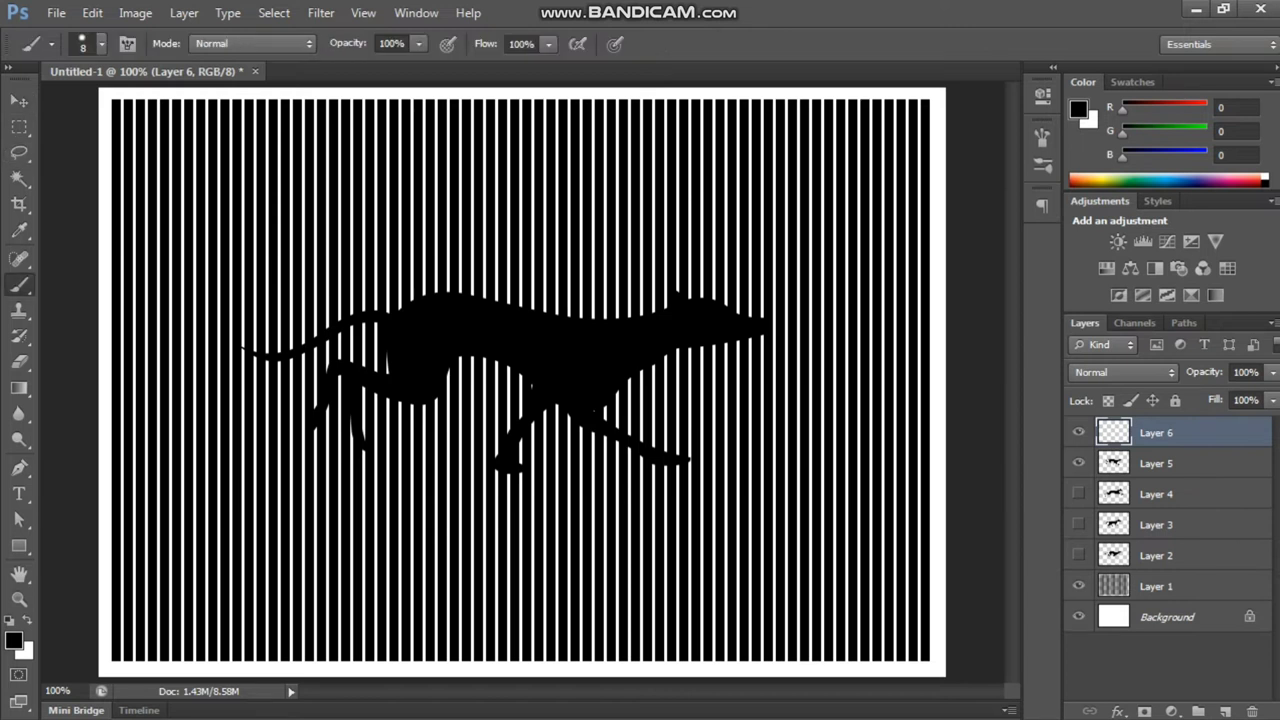
{"action": "key", "text": "m"}
{"action": "left_click", "coordinate": [500, 474]}
{"action": "left_click_drag", "start_coordinate": [490, 474], "coordinate": [500, 474]}
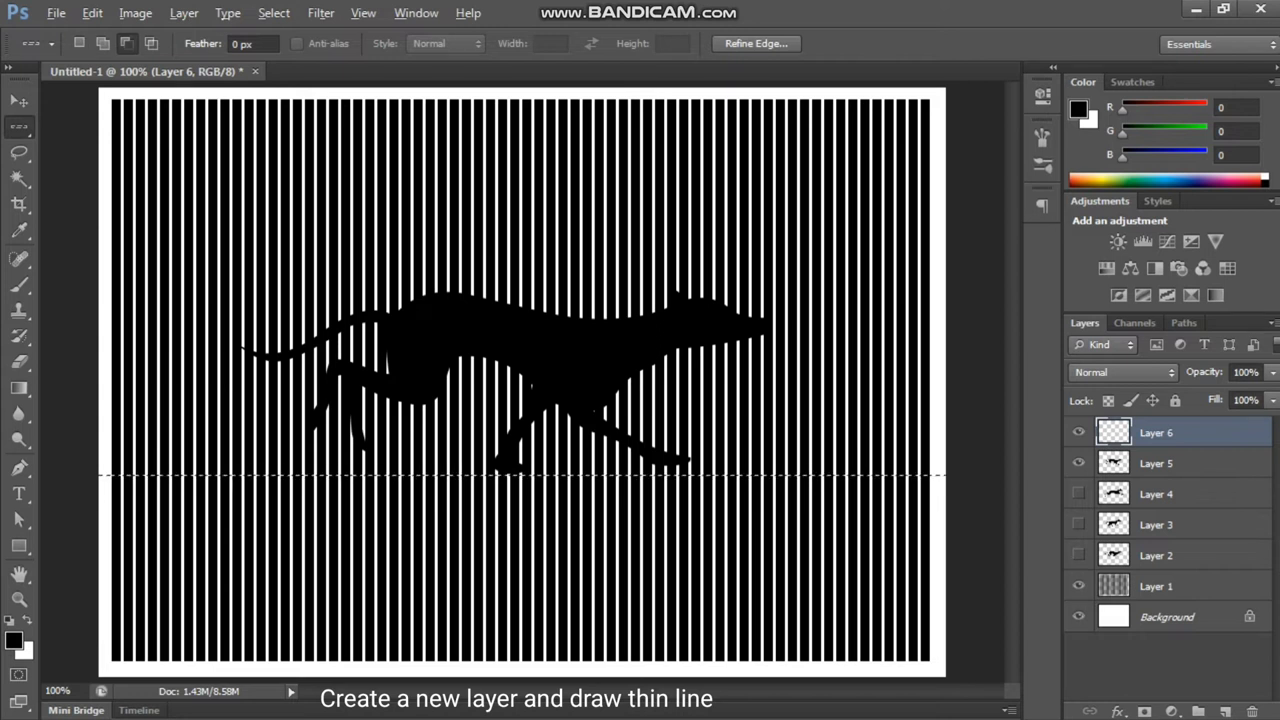
{"action": "key", "text": "alt+BackSpace"}
{"action": "key", "text": "ctrl+d"}
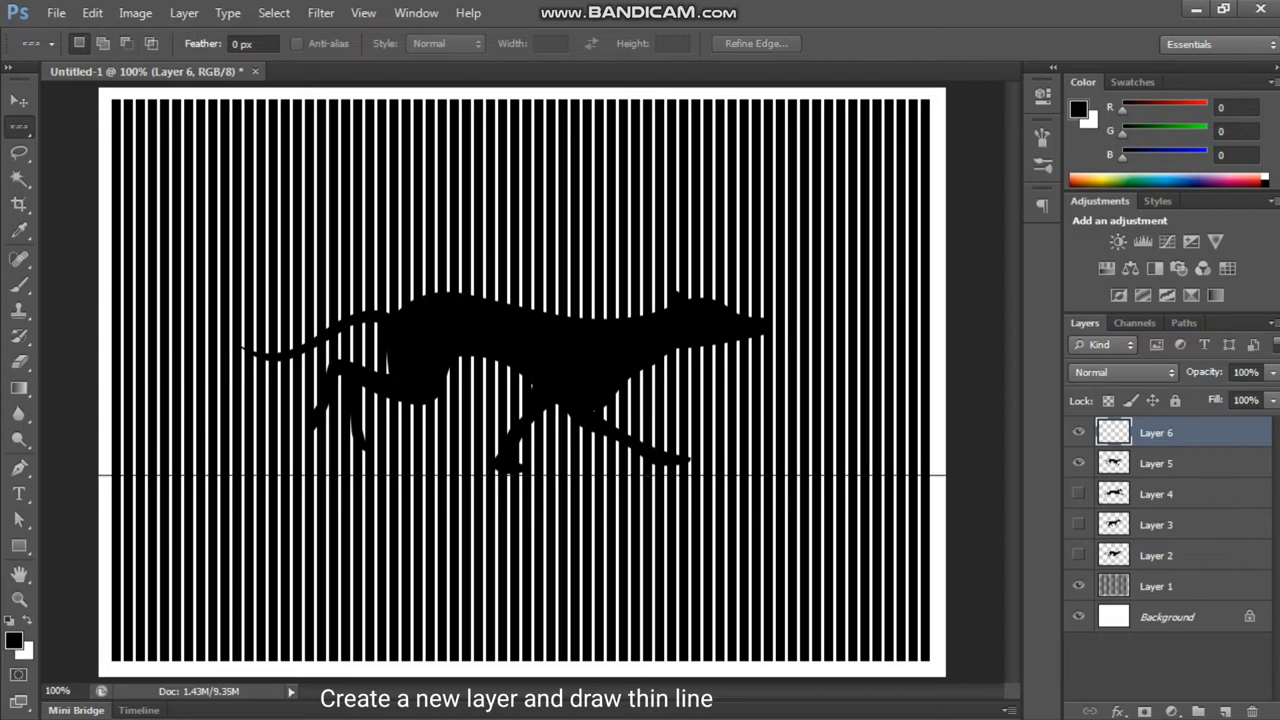
- Hide the stripe layer and nudge the ground line up slightly to meet Layer 5's front paw
{"action": "key", "text": "v"}
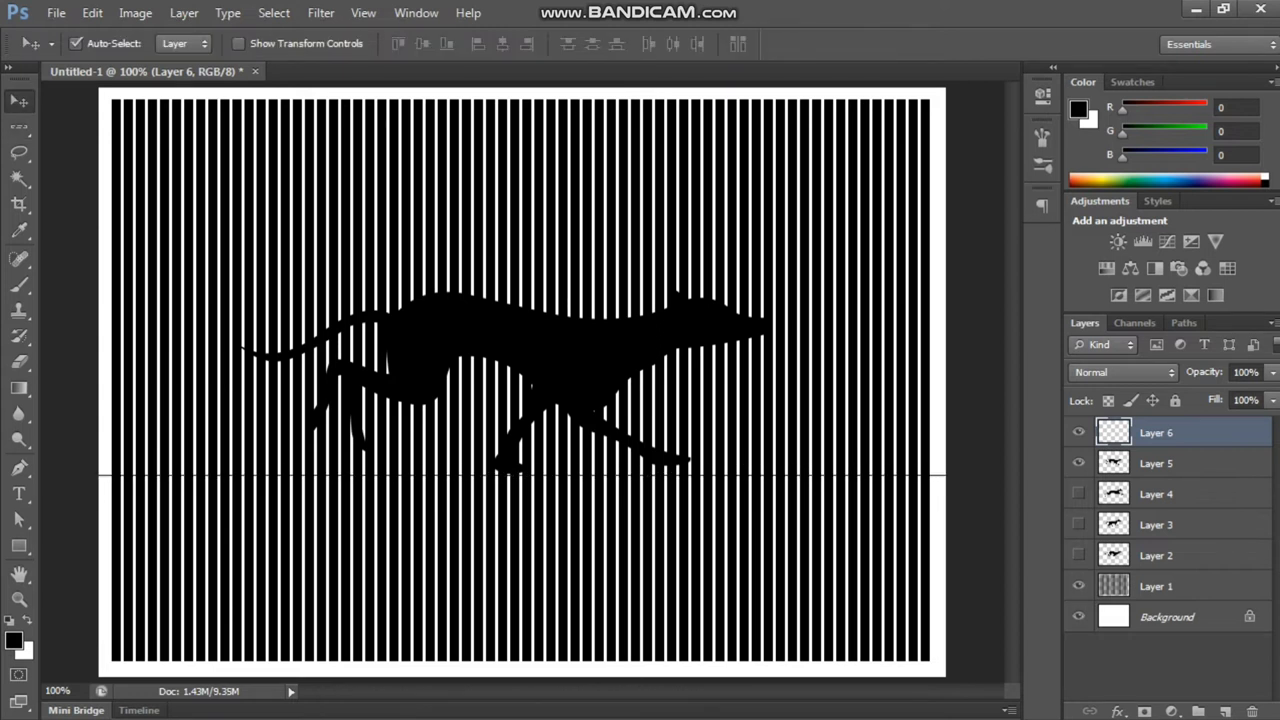
{"action": "left_click", "coordinate": [1078, 586]}
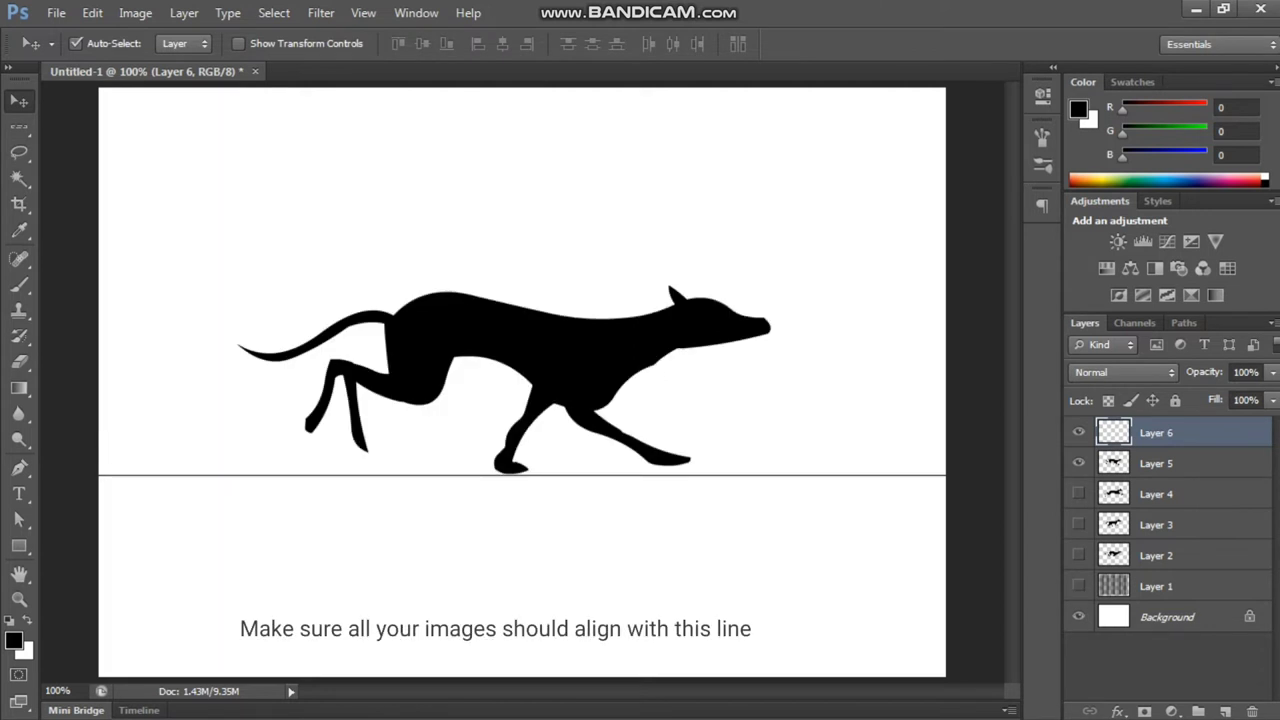
{"action": "key", "text": "Up"}
{"action": "key", "text": "Up"}
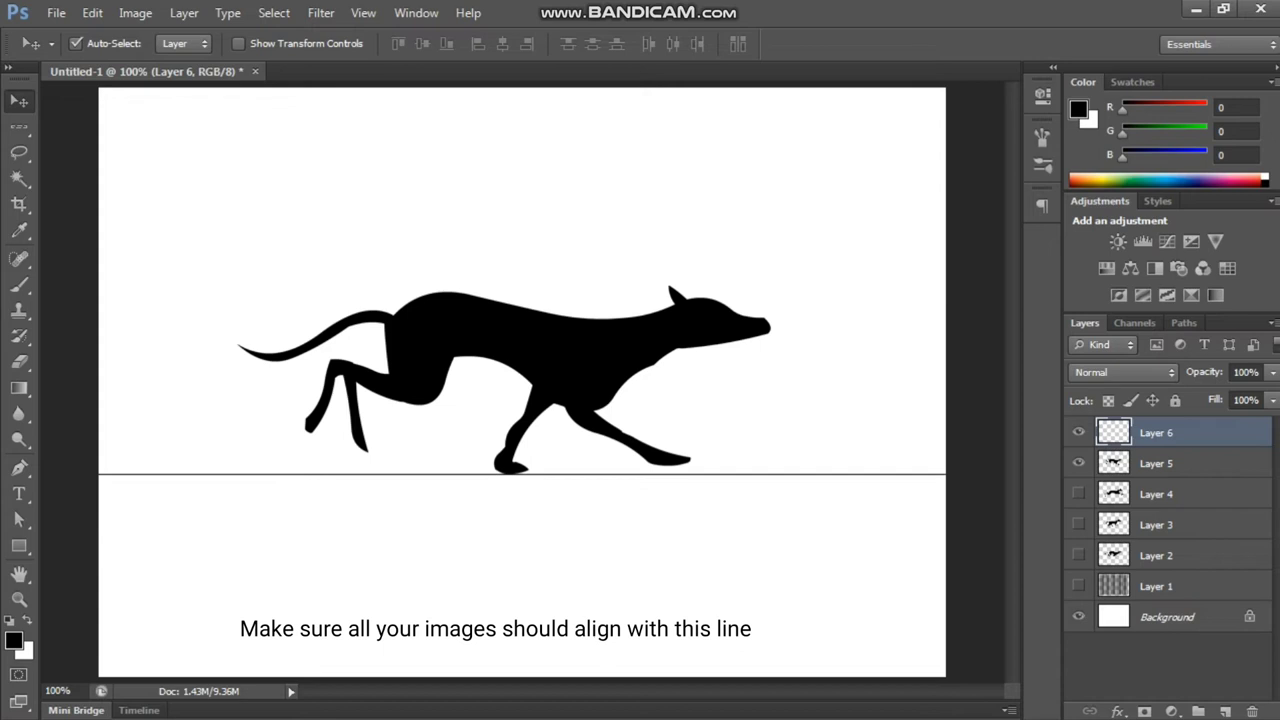
- Show Layer 2 as the only dog and nudge it down so its front paw rests on the ground line
{"action": "left_click", "coordinate": [1078, 463]}
{"action": "left_click", "coordinate": [1078, 555]}
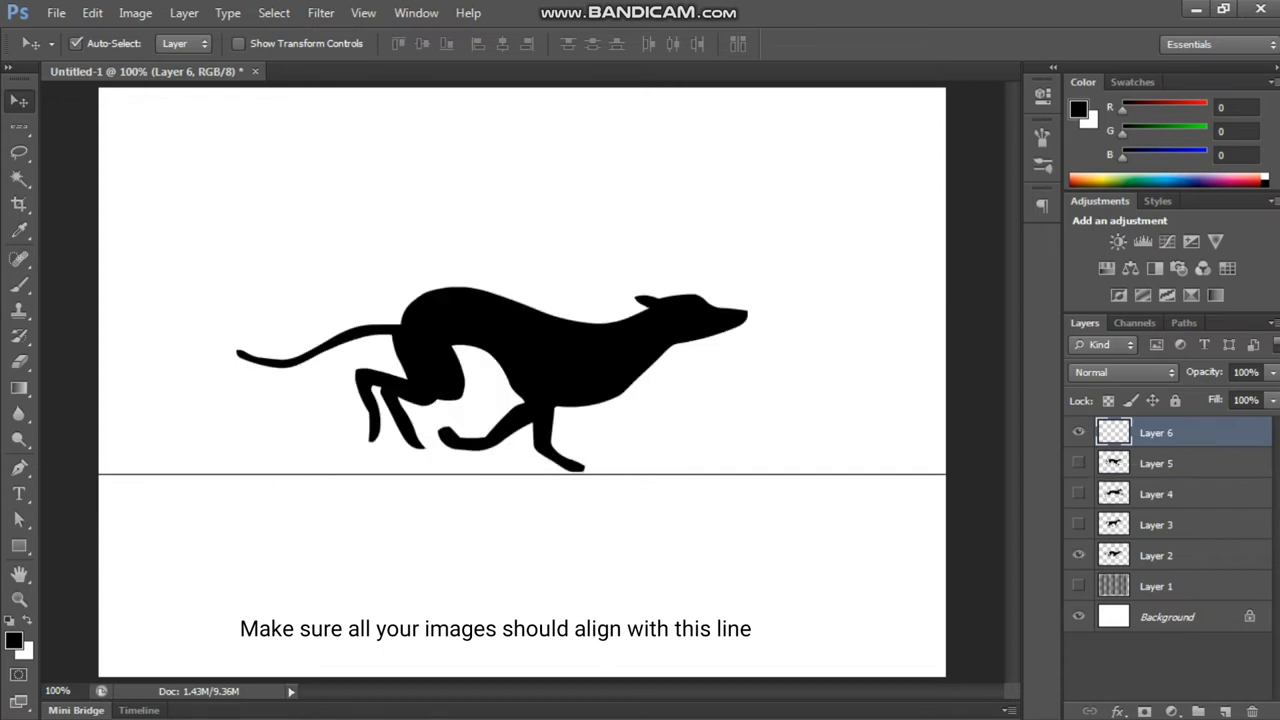
{"action": "left_click", "coordinate": [1157, 556]}
{"action": "key", "text": "Down"}
{"action": "key", "text": "Down"}
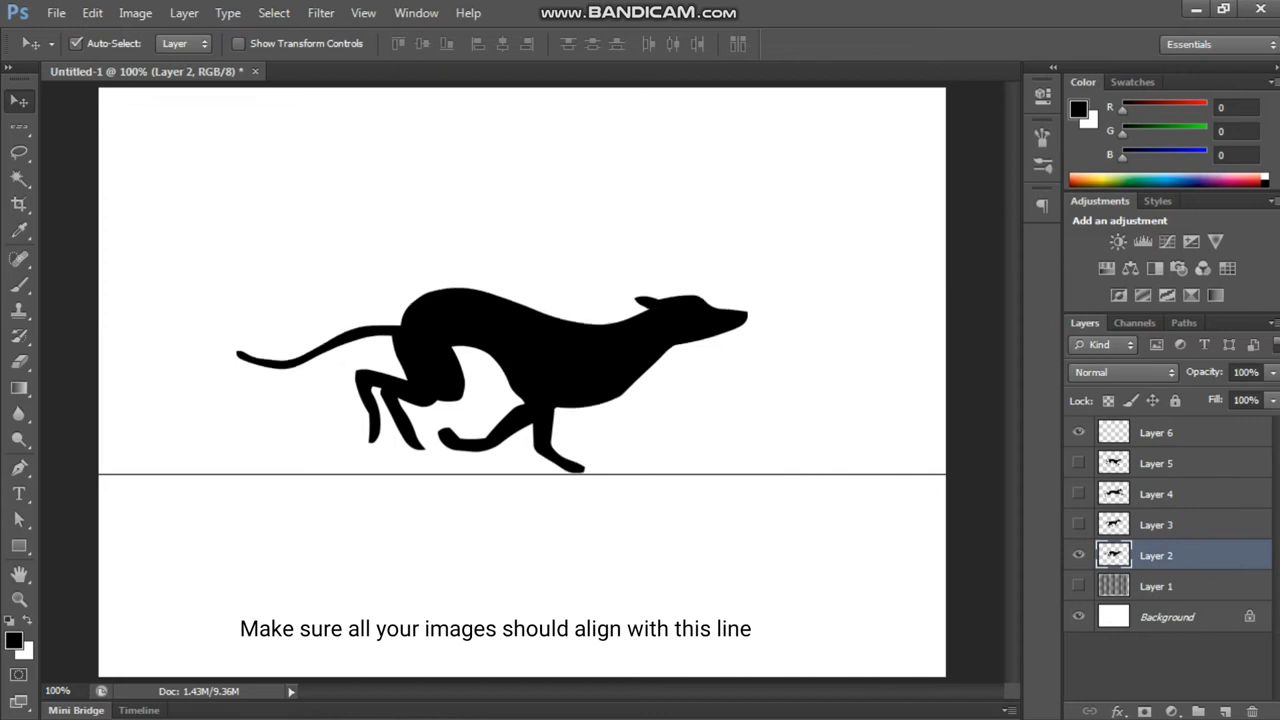
- Show Layer 3 as the only dog and raise it until its hind paw rests on the ground line
{"action": "left_click", "coordinate": [1078, 555]}
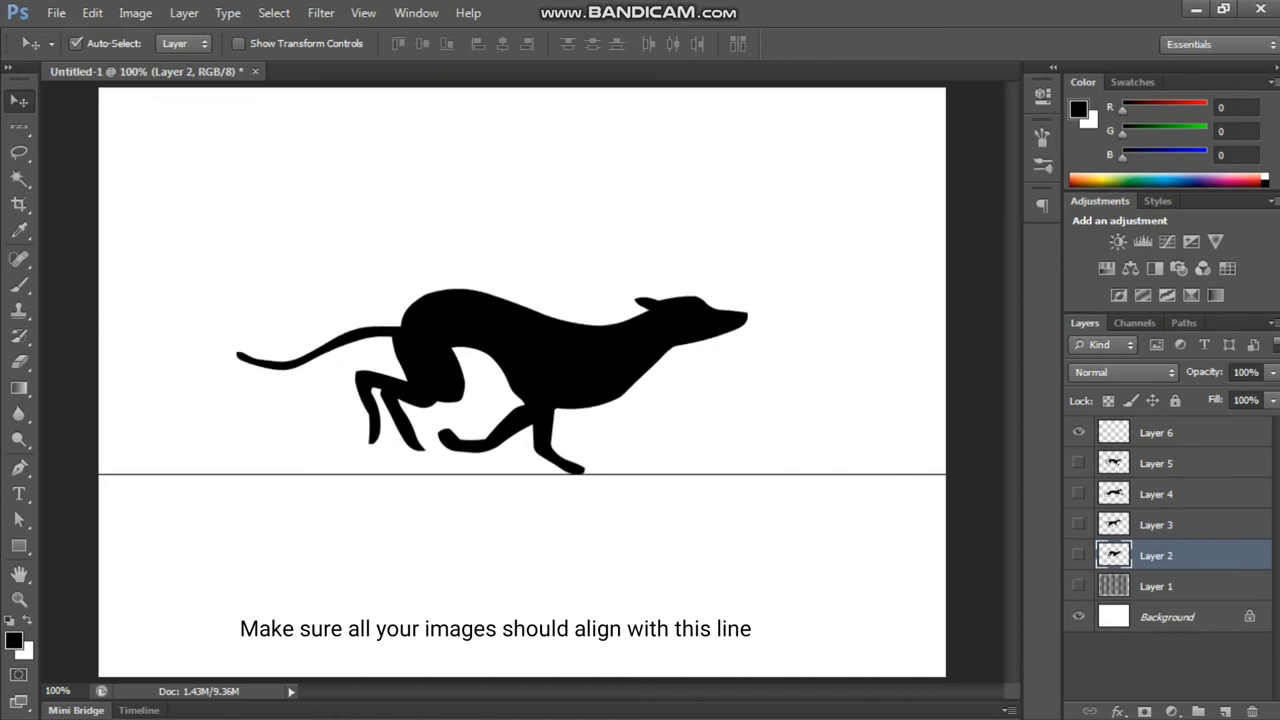
{"action": "left_click", "coordinate": [1078, 524]}
{"action": "left_click", "coordinate": [1157, 525]}
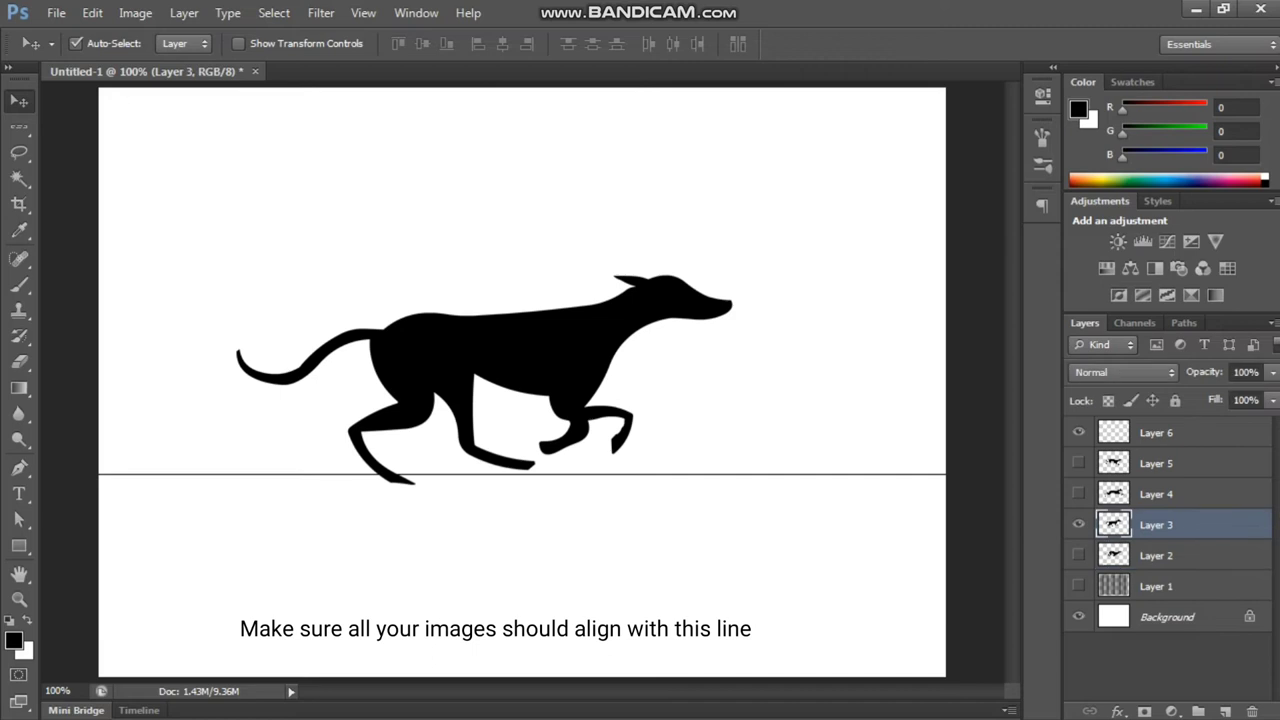
{"action": "key", "text": "shift+Up"}
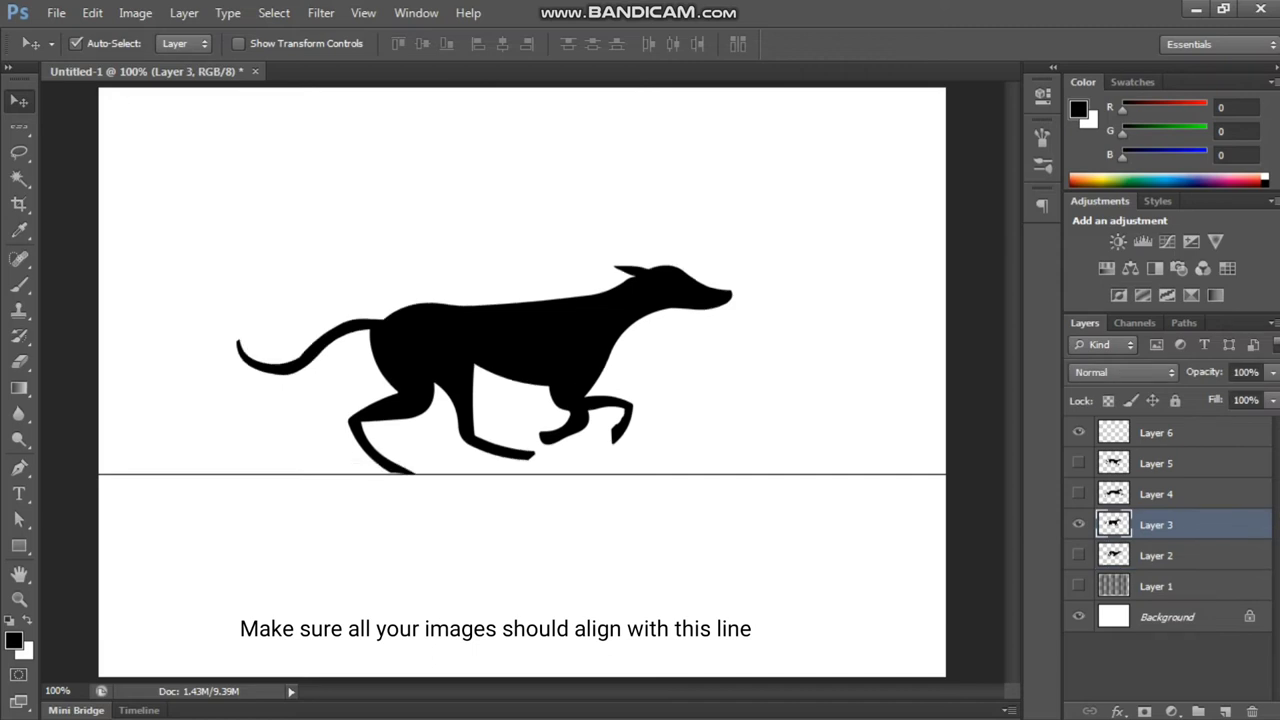
- Show Layer 4 as the only dog and raise it so its leaping pose sits slightly above the ground line
{"action": "left_click", "coordinate": [1078, 524]}
{"action": "left_click", "coordinate": [1078, 494]}
{"action": "left_click", "coordinate": [1157, 494]}
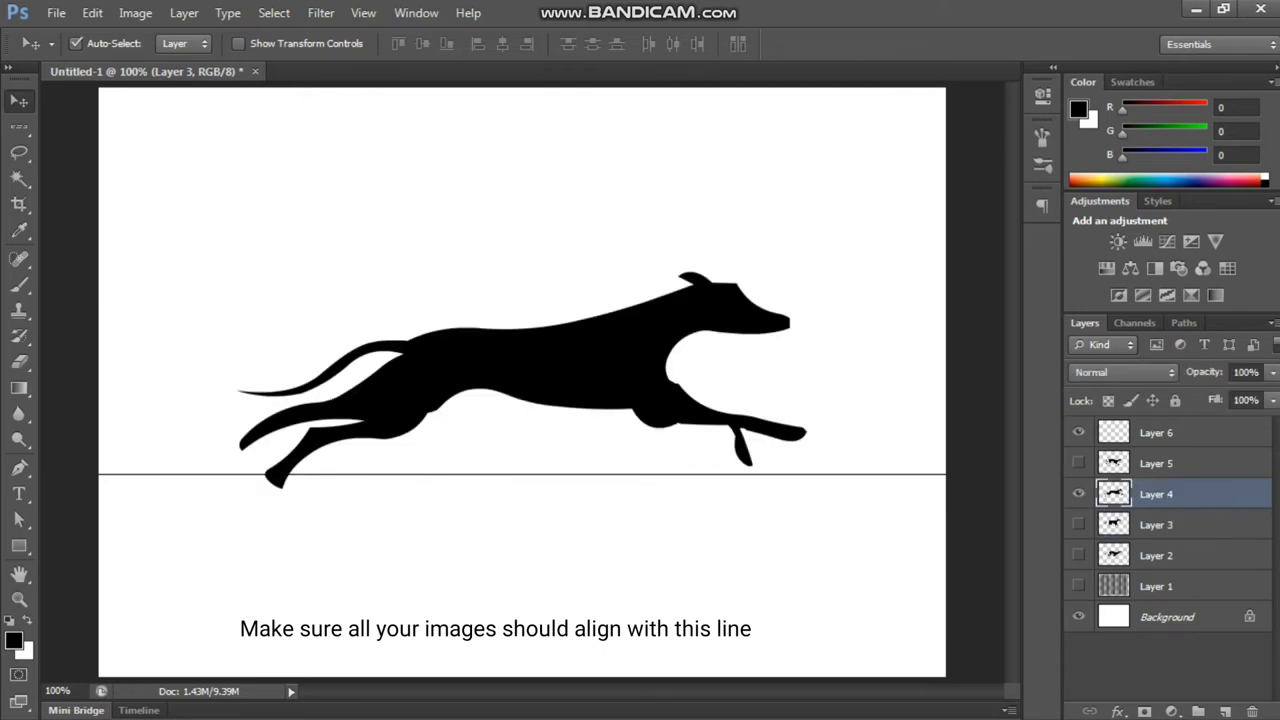
{"action": "key", "text": "shift+Up"}
{"action": "key", "text": "shift+Up"}
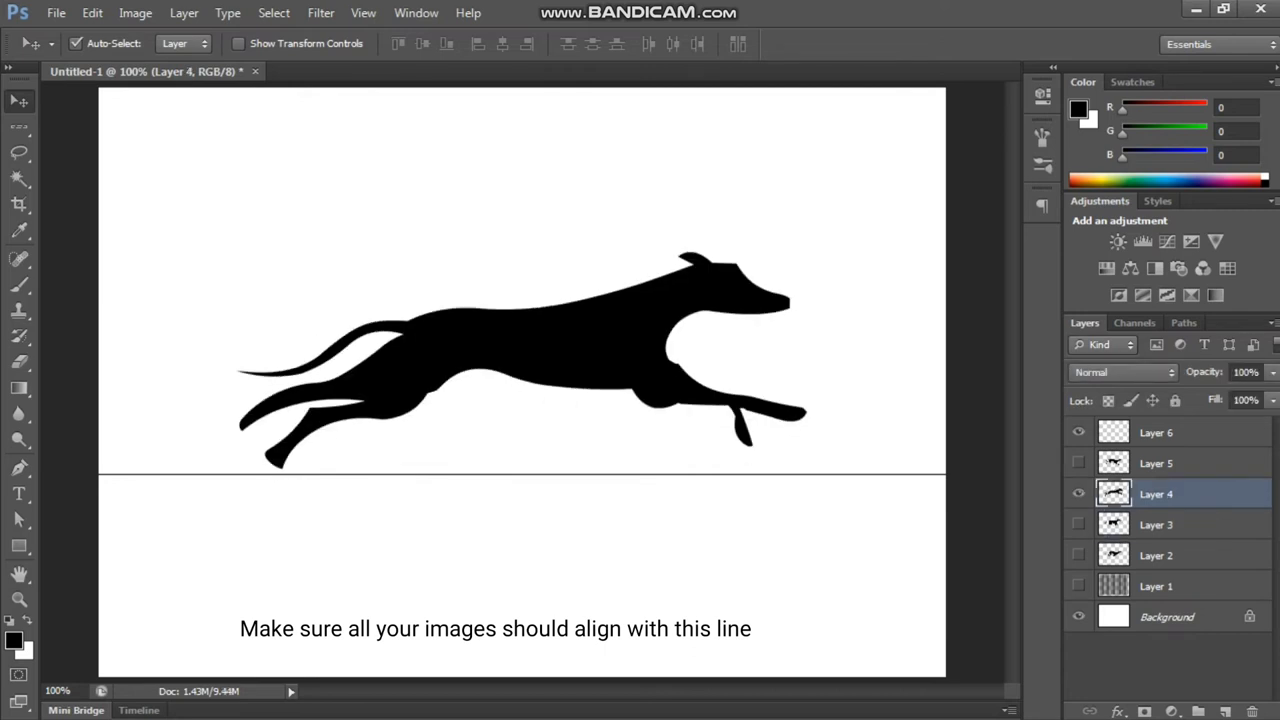
{"action": "key", "text": "shift+Up"}
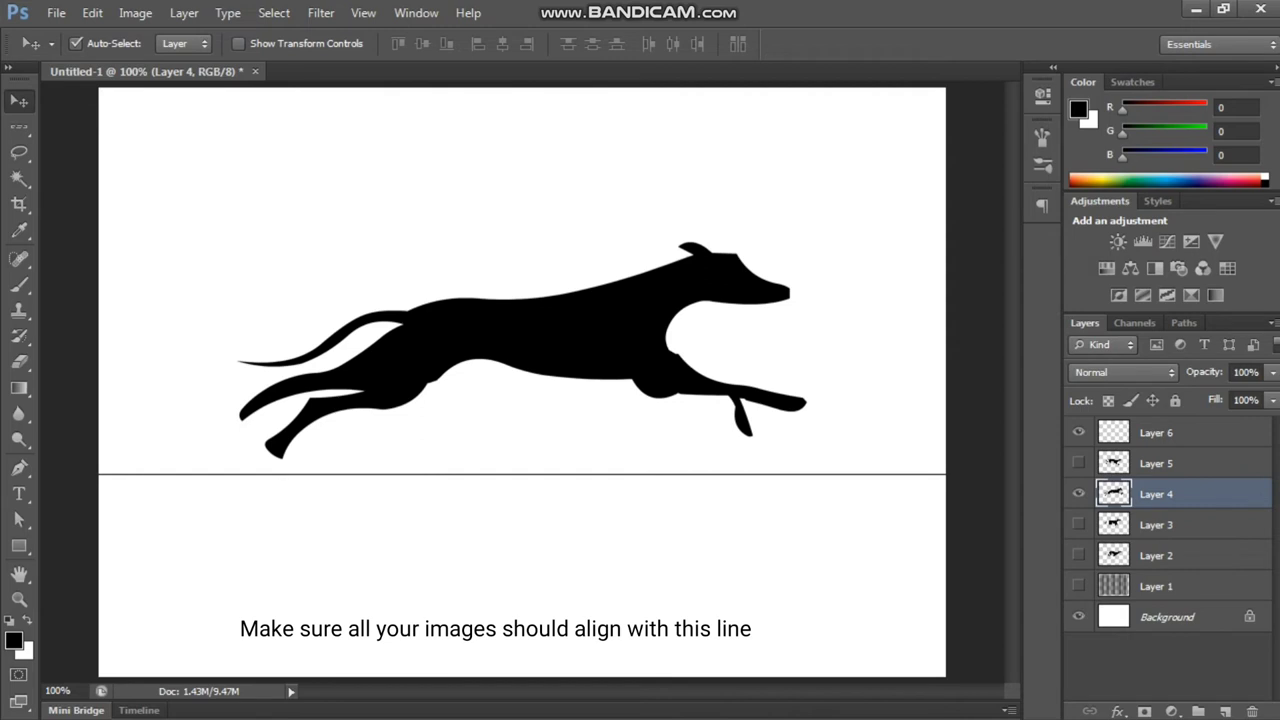
{"action": "key", "text": "Down"}
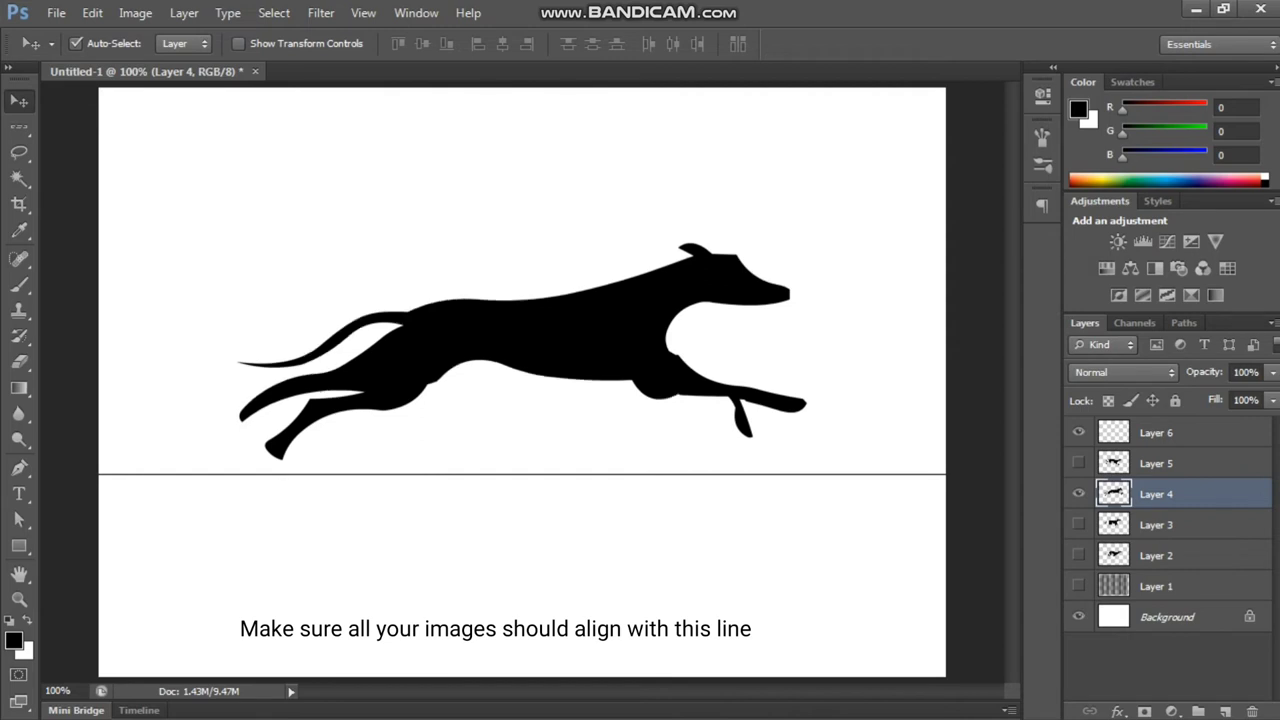
- Check Layer 5 alone against the ground line and turn all four dog layers back on
{"action": "left_click", "coordinate": [1078, 494]}
{"action": "left_click", "coordinate": [1078, 463]}
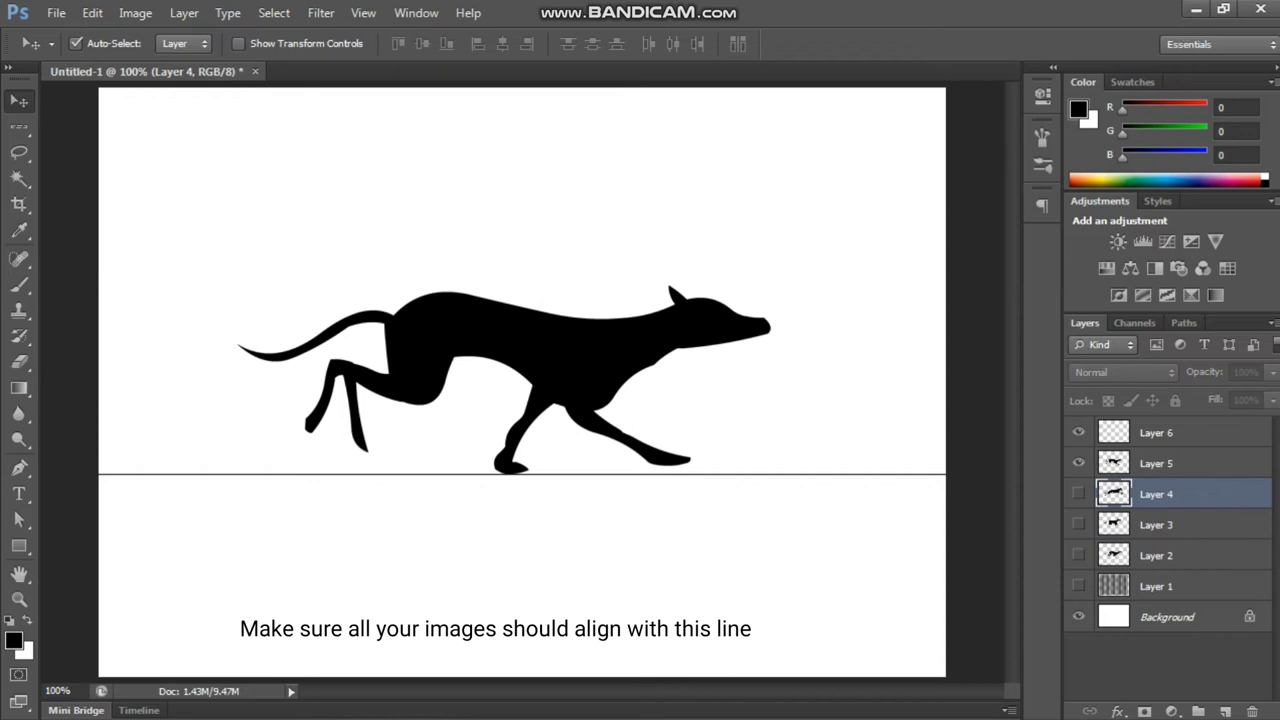
{"action": "left_click", "coordinate": [1078, 463]}
{"action": "left_click", "coordinate": [1078, 463]}
{"action": "left_click_drag", "start_coordinate": [1078, 463], "coordinate": [1078, 555]}
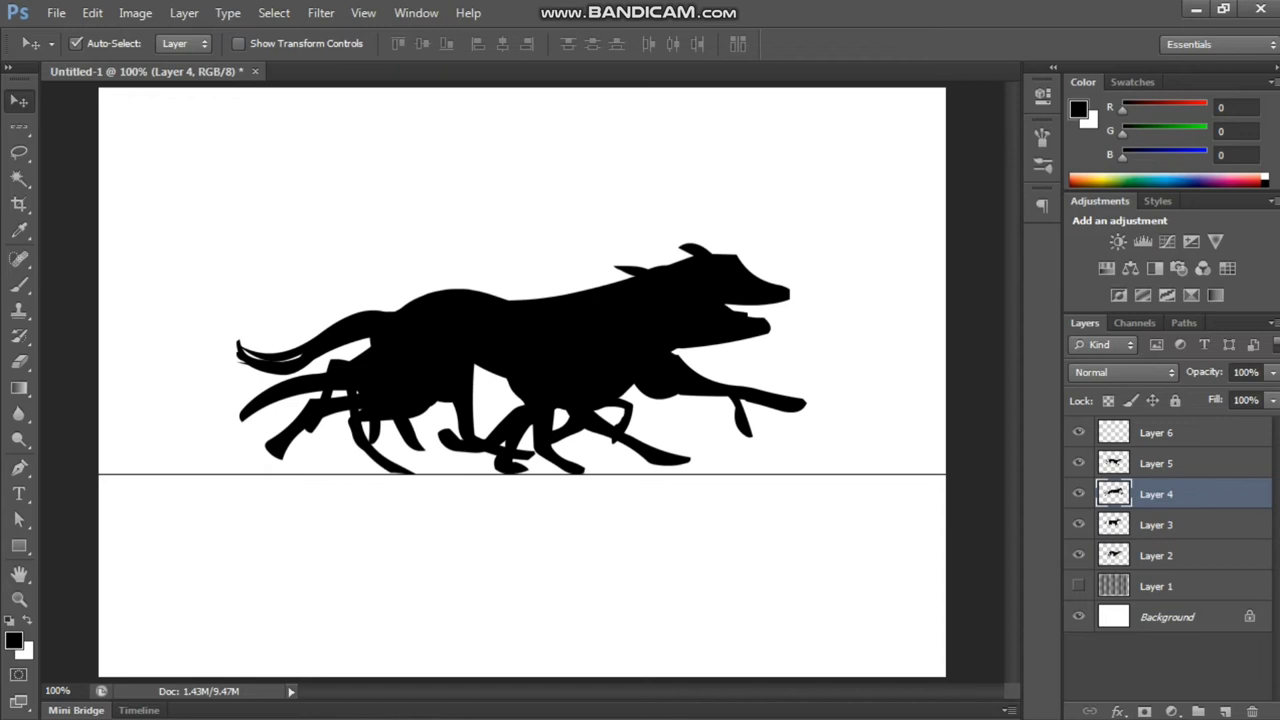
- Group Layer 2 through Layer 6 under the name "Dog Run Cycle", check the group's contents and leave it collapsed
{"action": "left_click", "coordinate": [1160, 433]}
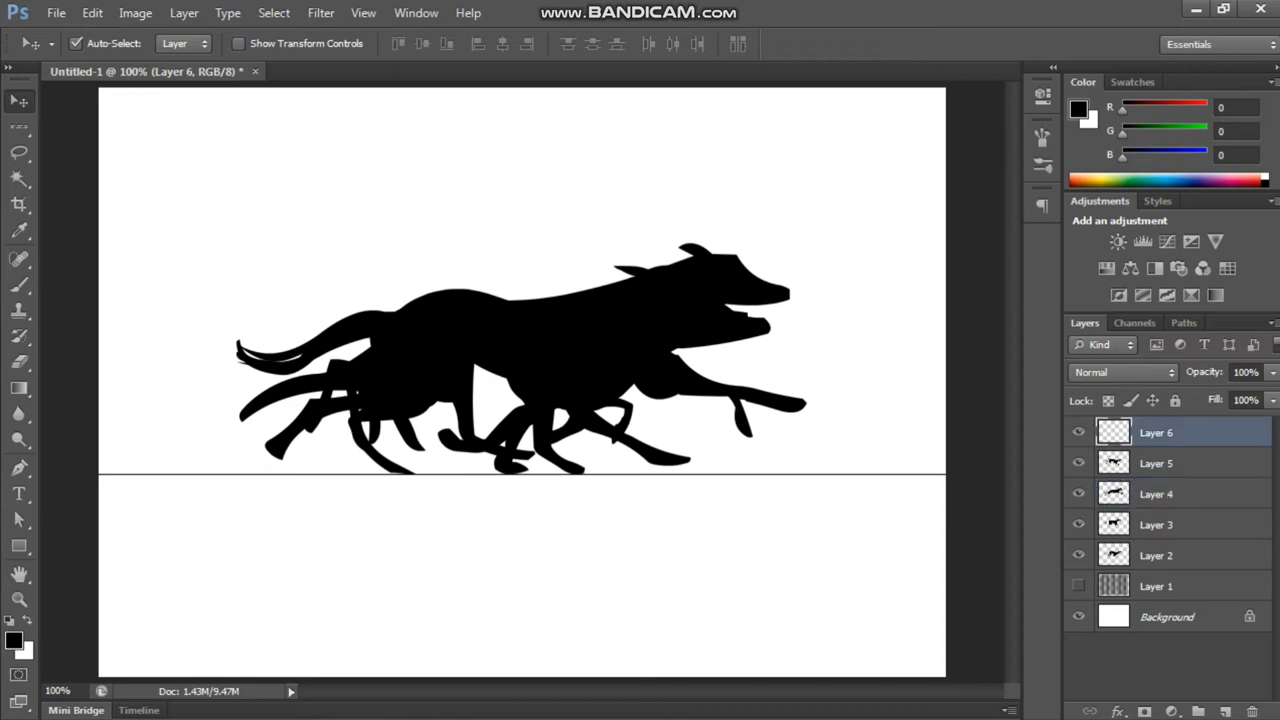
{"action": "left_click", "coordinate": [1160, 555], "text": "shift"}
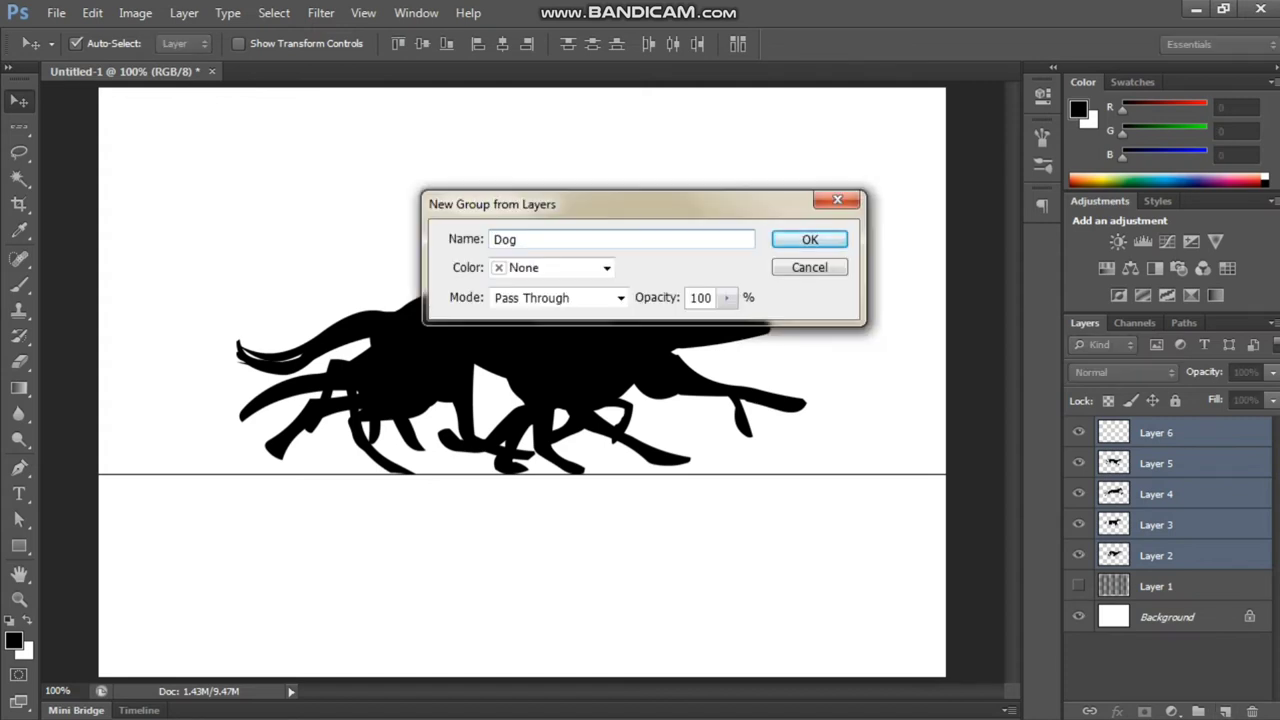
{"action": "type", "text": "Run"}
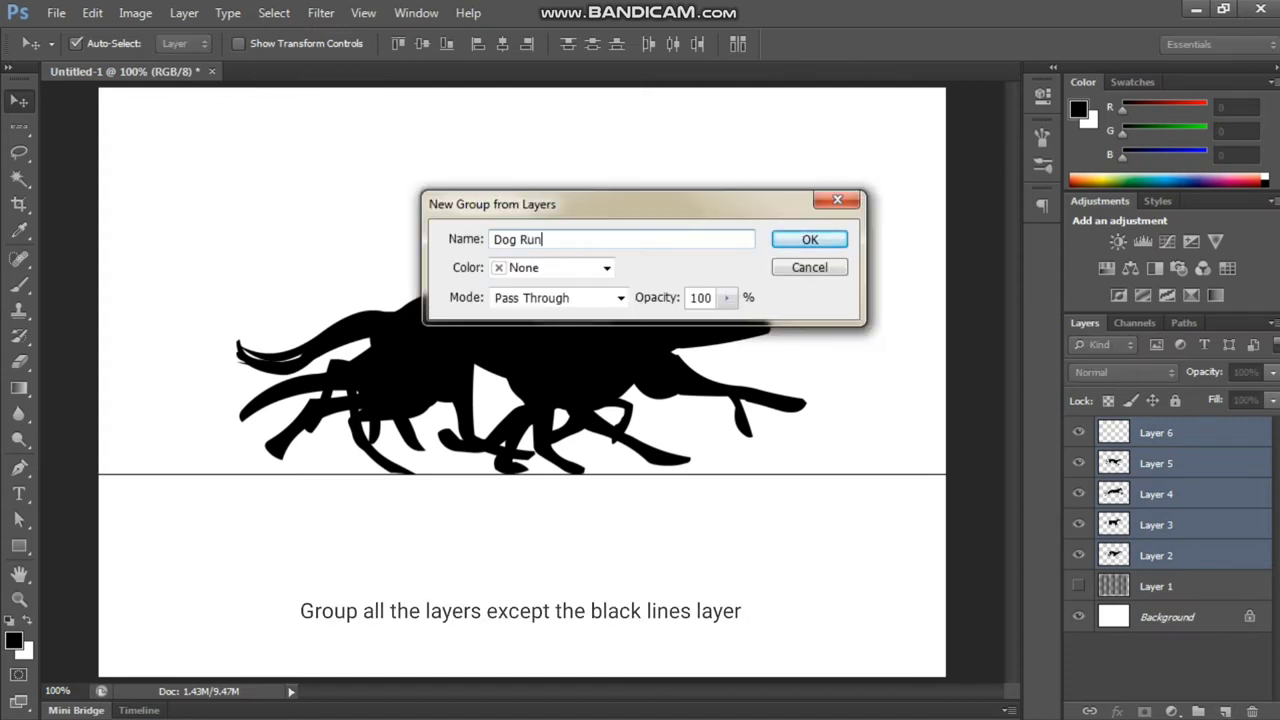
{"action": "type", "text": " Cycle"}
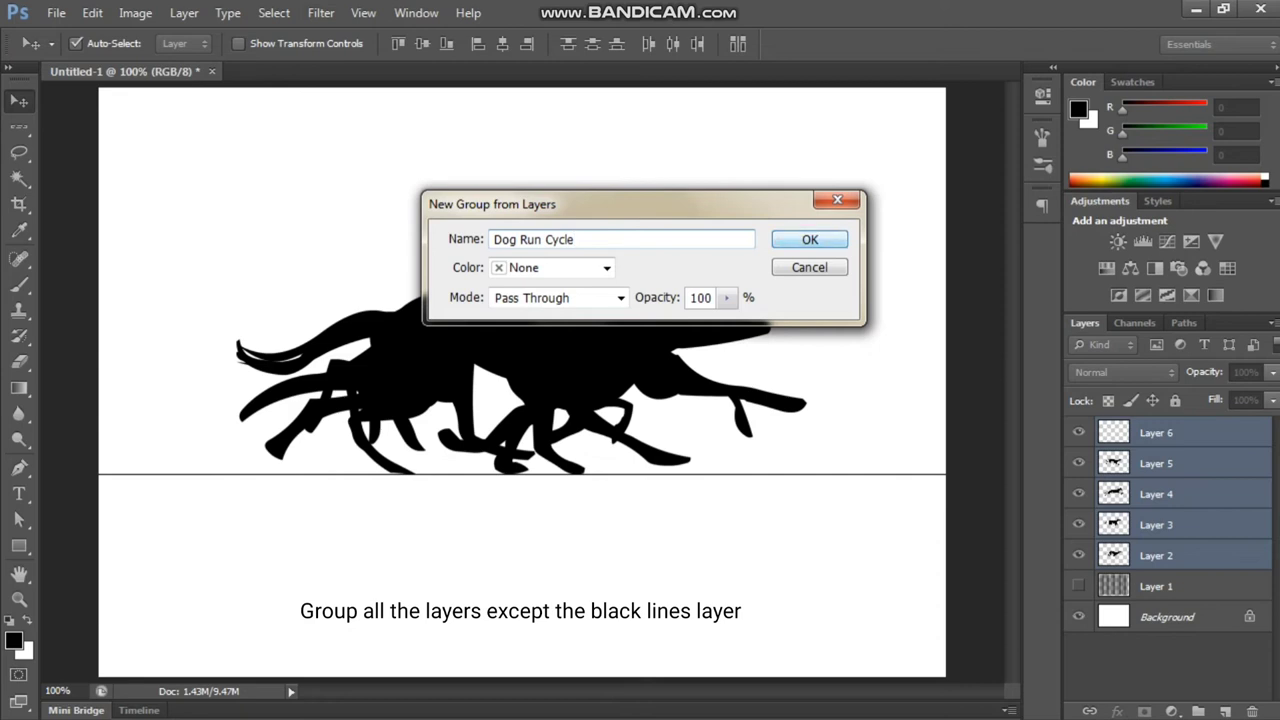
{"action": "key", "text": "Return"}
{"action": "left_click", "coordinate": [1078, 428]}
{"action": "left_click", "coordinate": [1078, 428]}
{"action": "left_click", "coordinate": [1102, 428]}
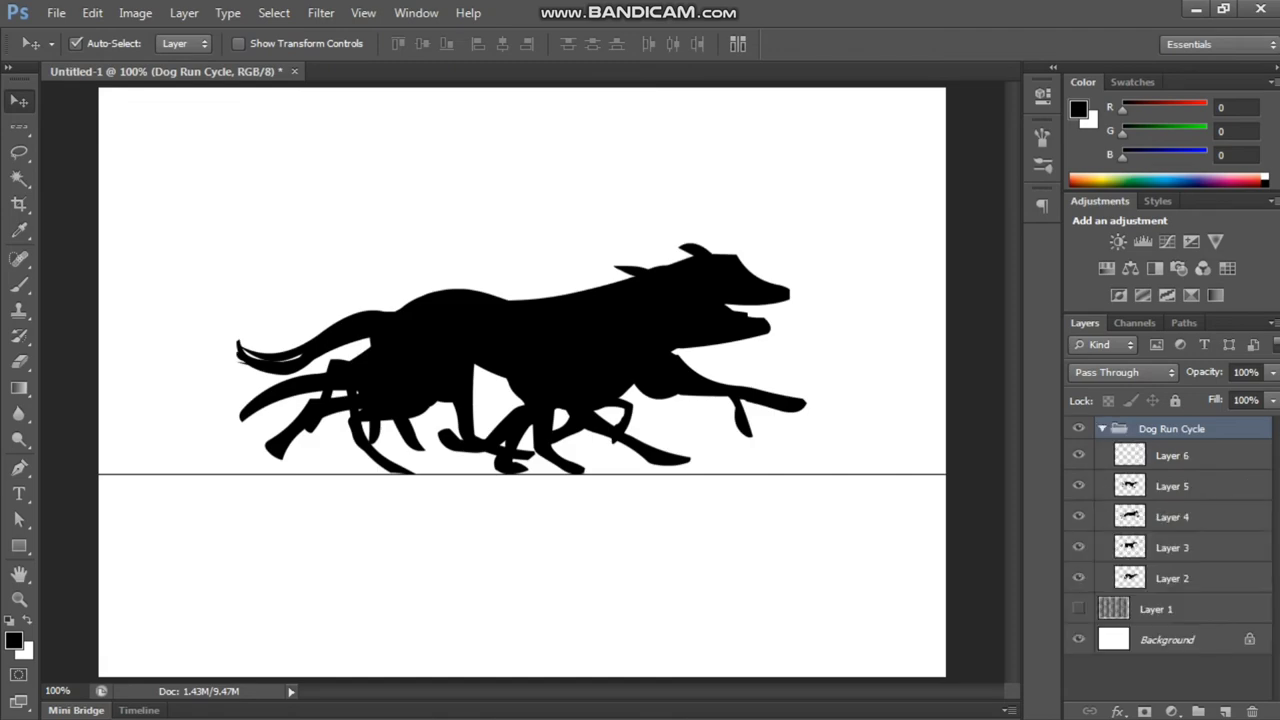
{"action": "left_click", "coordinate": [1102, 428]}
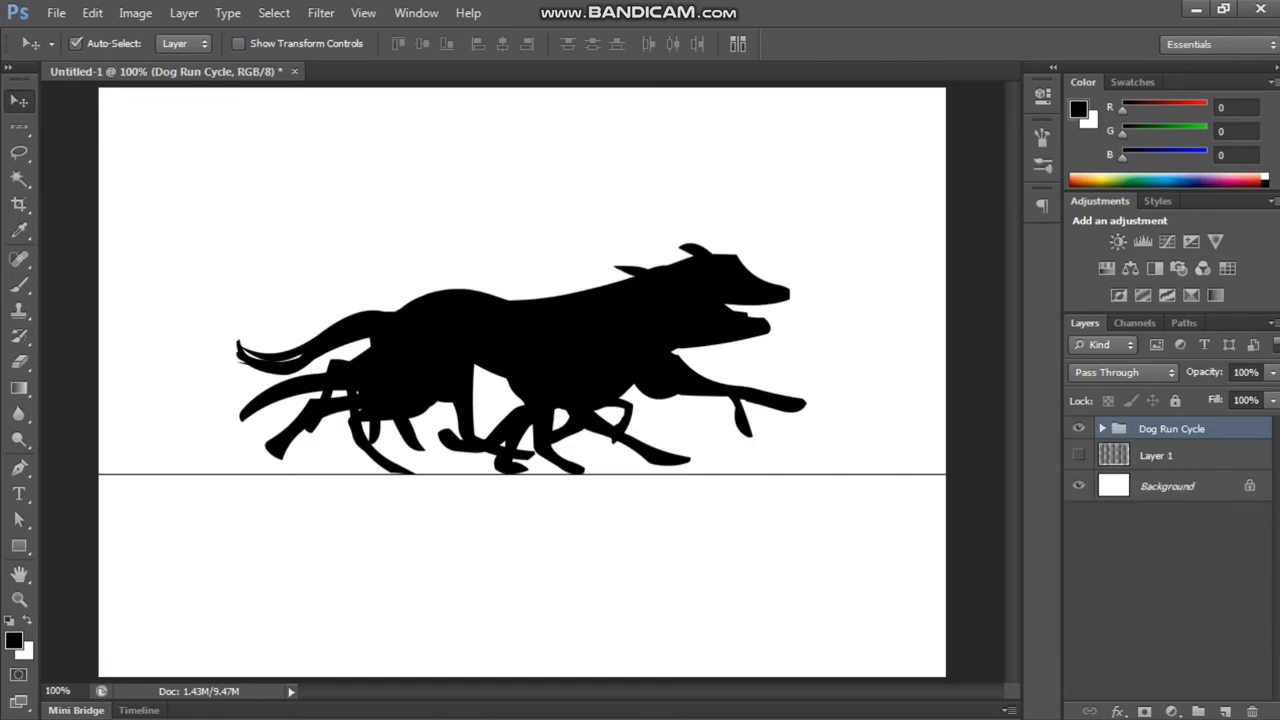
- Show the stripe layer again and hide Layers 3 to 5 in the Dog Run Cycle group, keeping Layer 2 and the ground line on
{"action": "left_click", "coordinate": [1078, 455]}
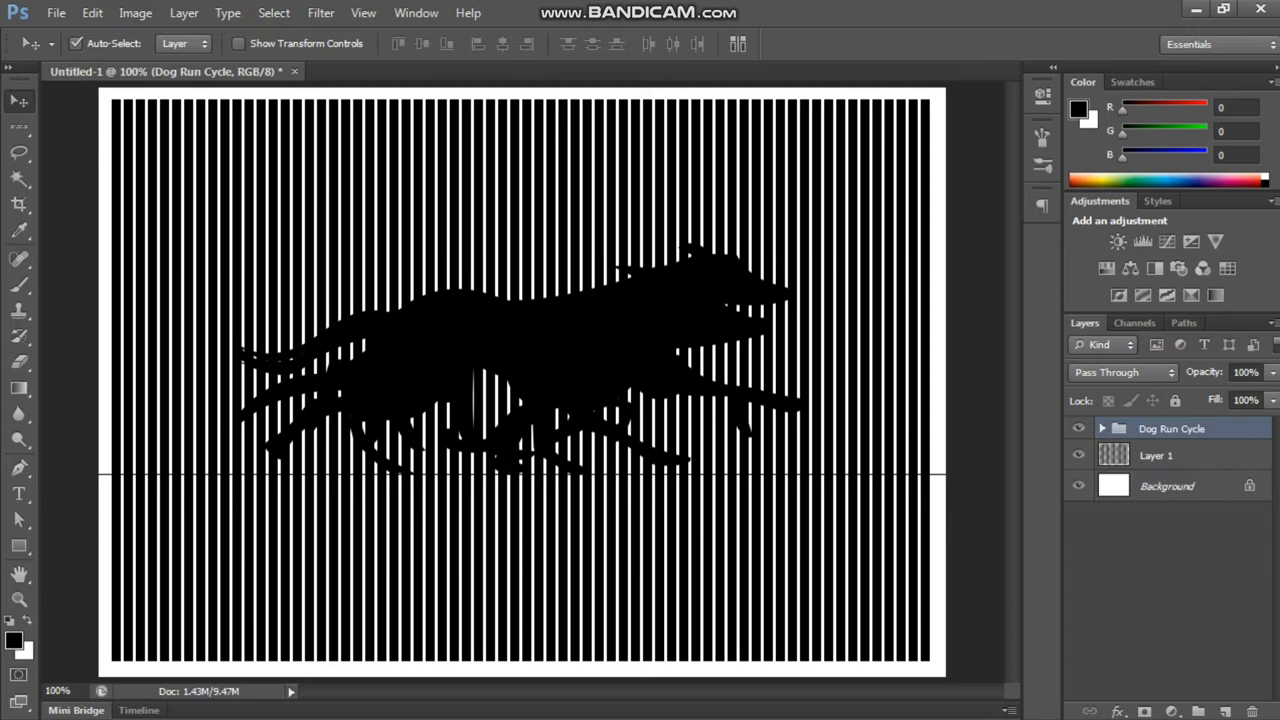
{"action": "left_click", "coordinate": [1150, 455]}
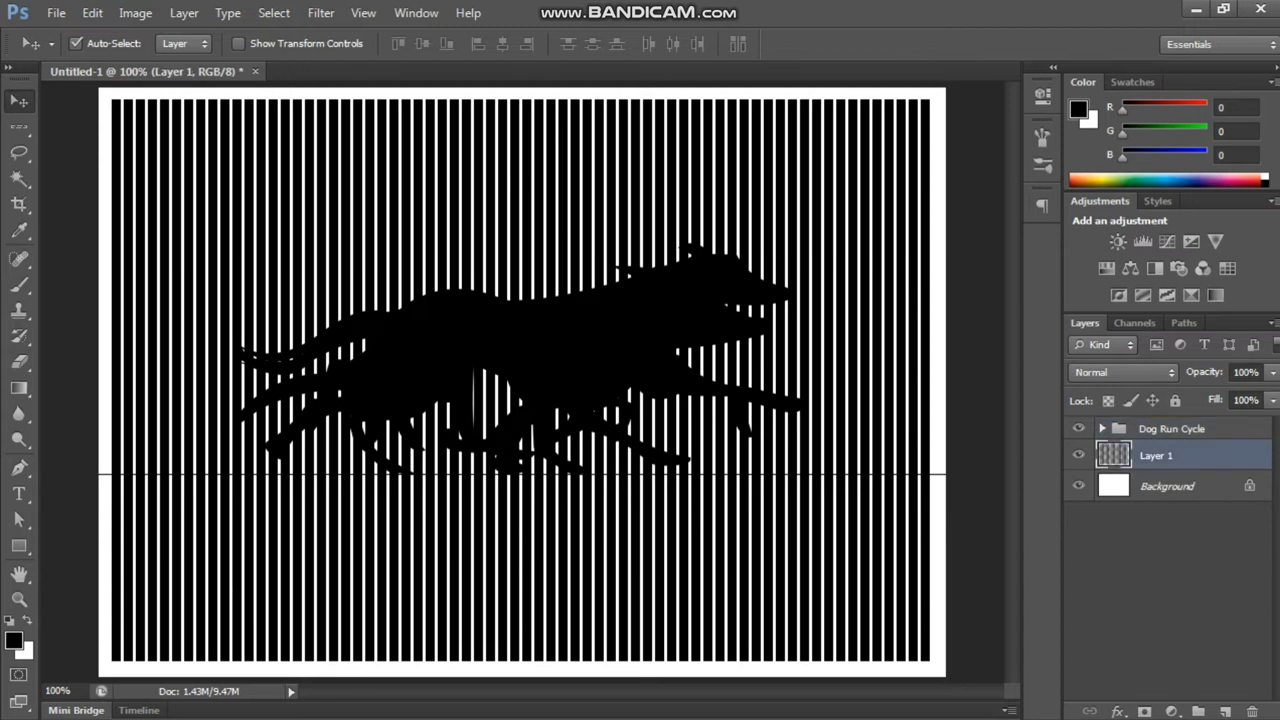
{"action": "left_click", "coordinate": [1102, 428]}
{"action": "left_click_drag", "start_coordinate": [1078, 485], "coordinate": [1078, 547]}
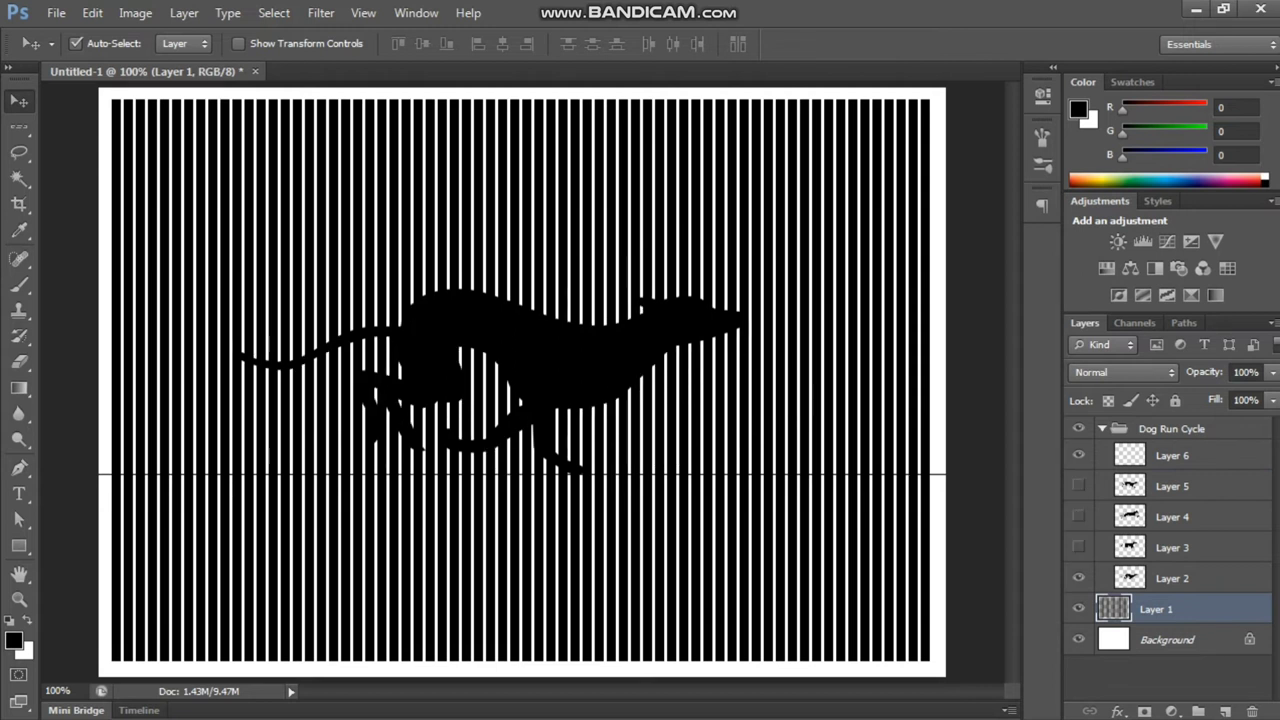
{"action": "left_click", "coordinate": [1078, 578]}
{"action": "left_click", "coordinate": [1078, 578]}
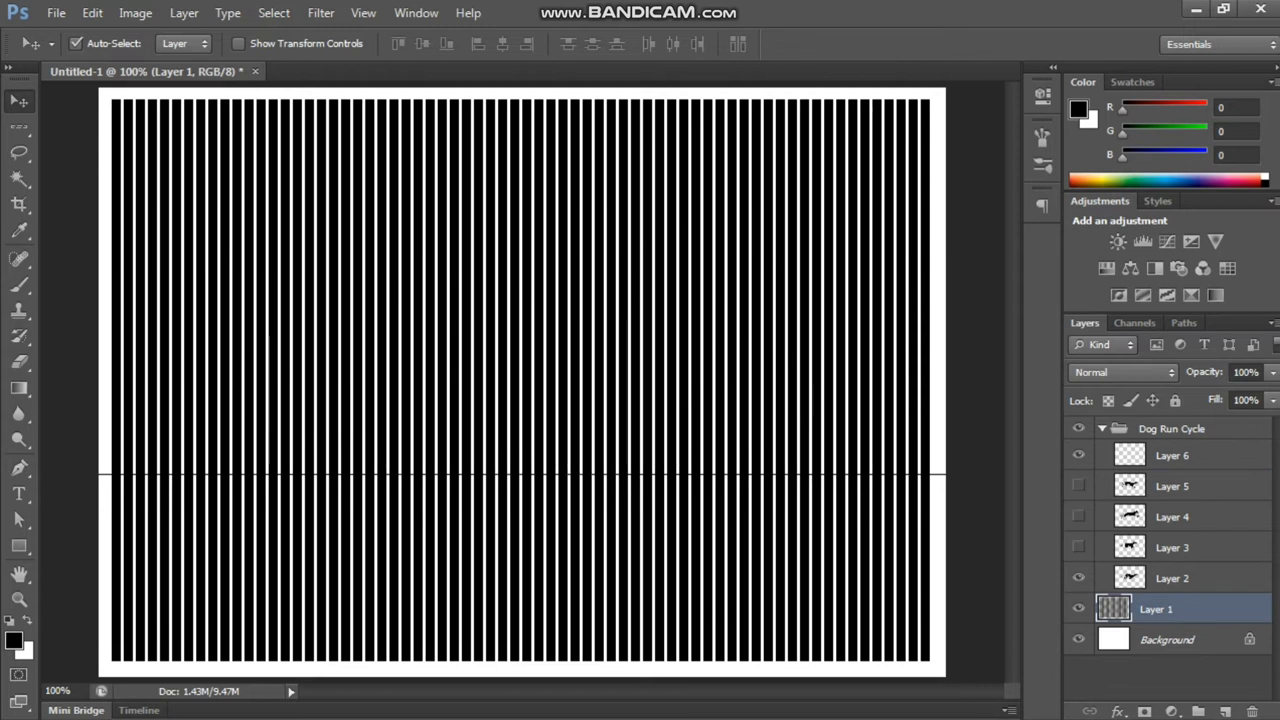
- Rename Layers 2, 3, 4 and 5 as "step 1", "step 2", "step 3" and "step 4"
{"action": "left_click", "coordinate": [1172, 578]}
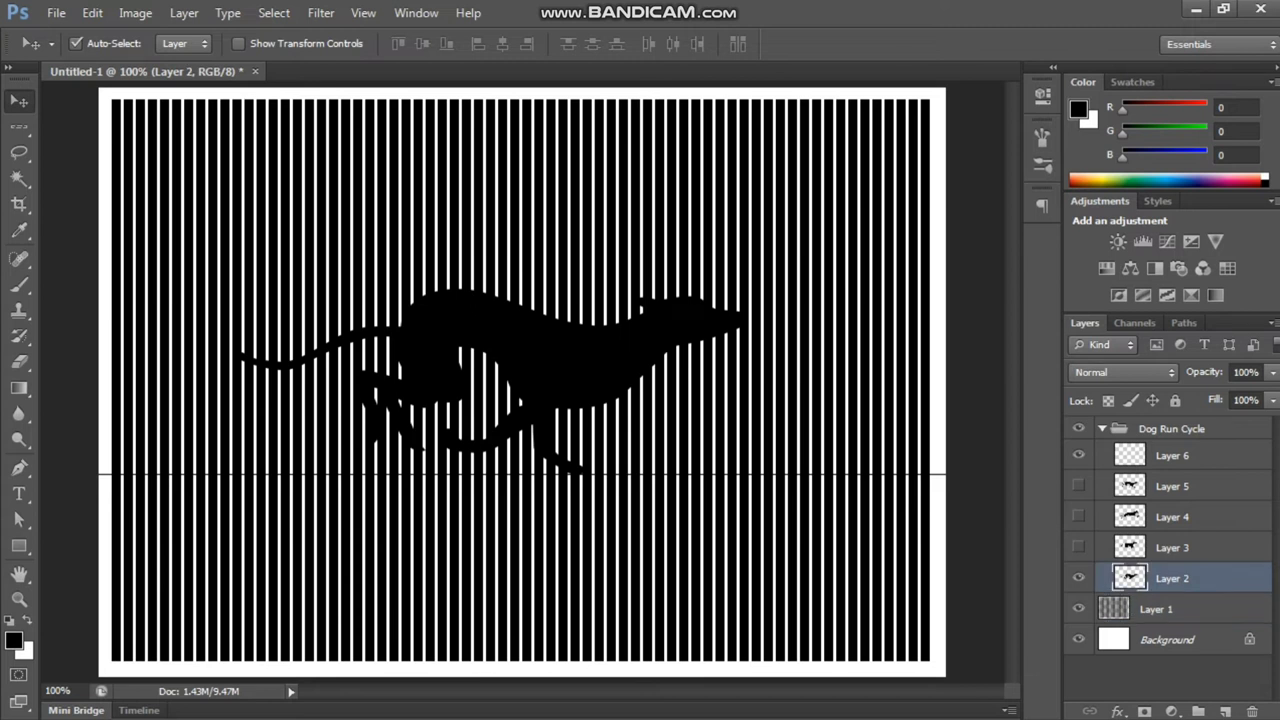
{"action": "double_click", "coordinate": [1172, 578]}
{"action": "type", "text": "ste"}
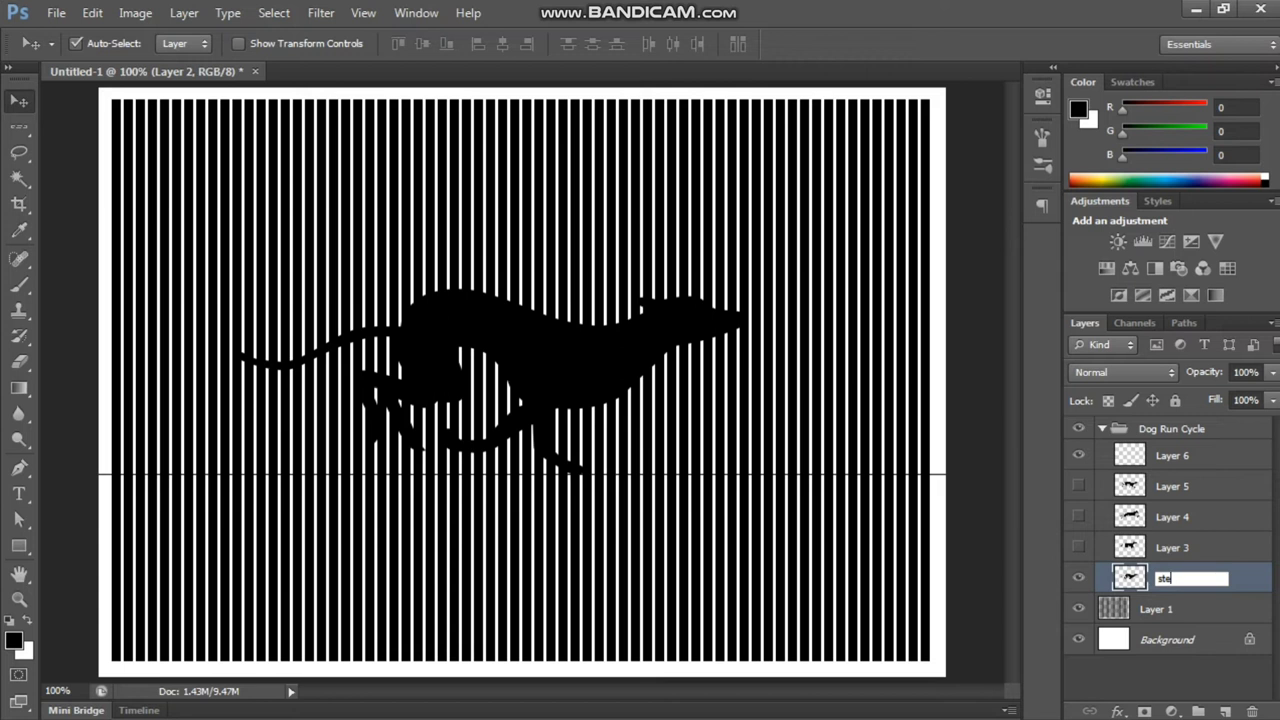
{"action": "key", "text": "BackSpace"}
{"action": "key", "text": "BackSpace"}
{"action": "key", "text": "BackSpace"}
{"action": "type", "text": "step"}
{"action": "type", "text": "1"}
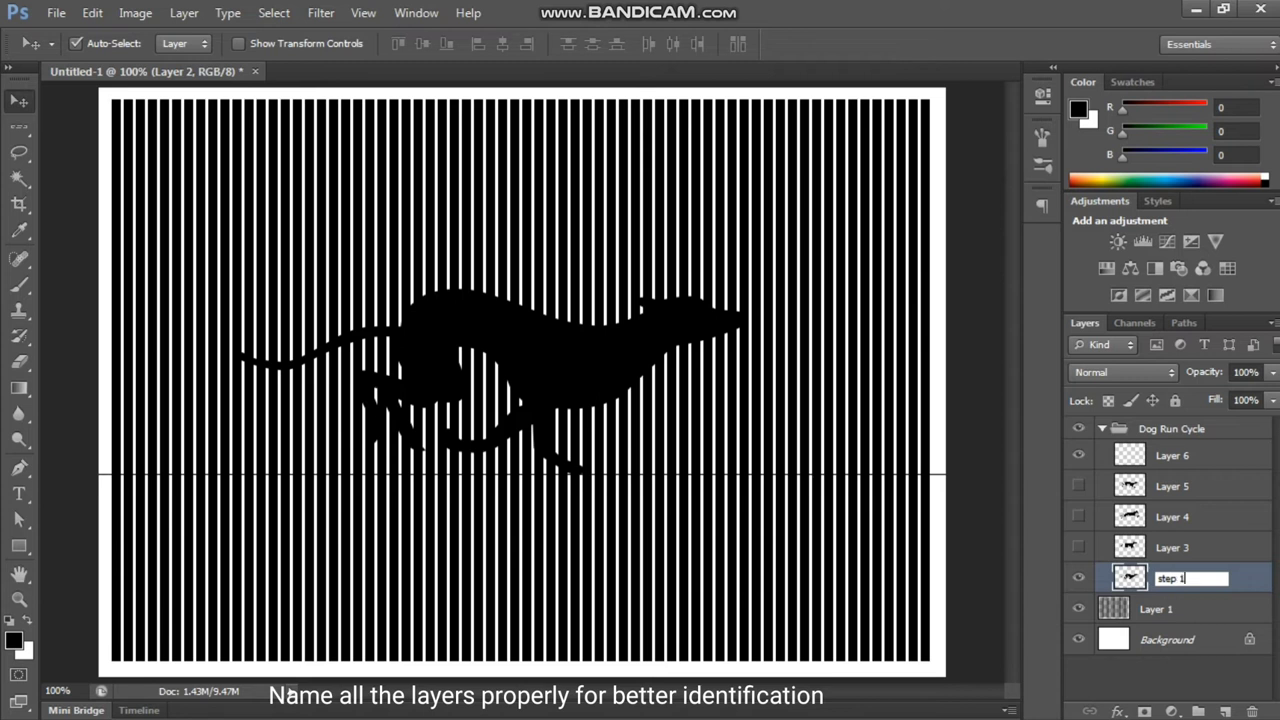
{"action": "key", "text": "Return"}
{"action": "double_click", "coordinate": [1172, 547]}
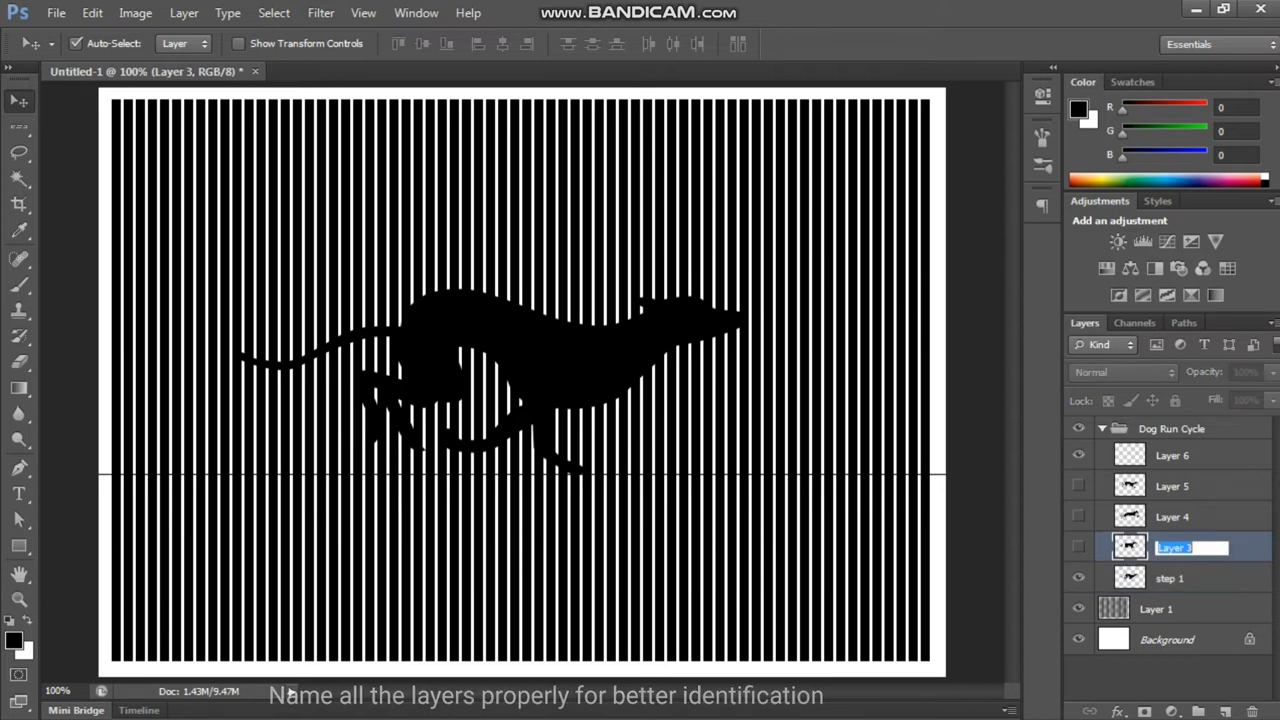
{"action": "type", "text": "step 2"}
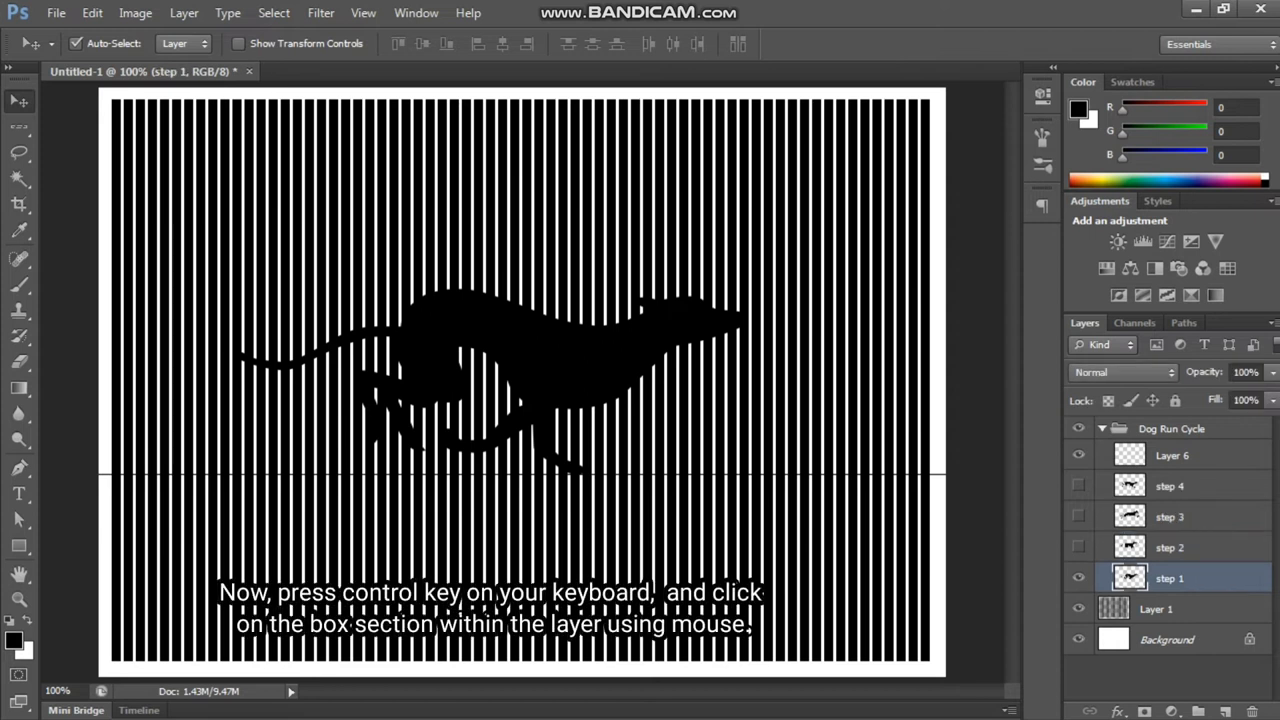
- Load the stripes of Layer 1 as a selection, checking its outline over the dog while the stripe layer is briefly hidden
{"action": "left_click", "coordinate": [1157, 609]}
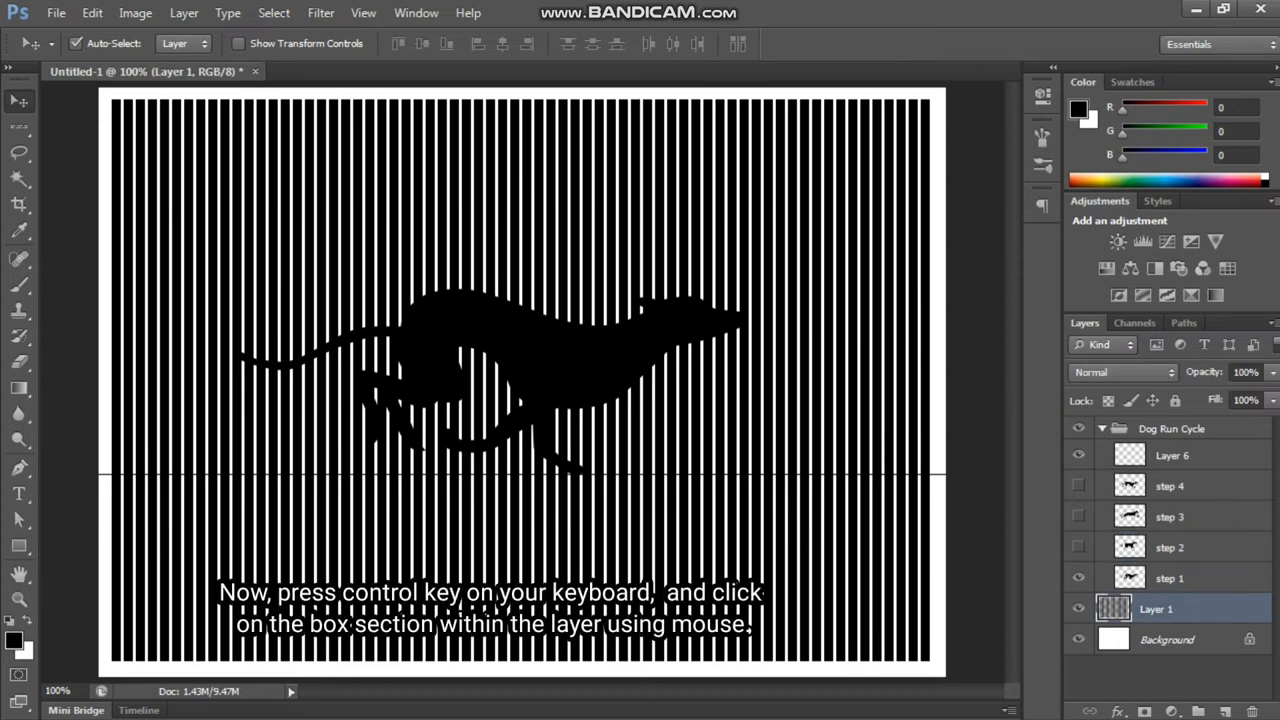
{"action": "left_click", "coordinate": [1114, 609], "text": "ctrl"}
{"action": "left_click", "coordinate": [1078, 609]}
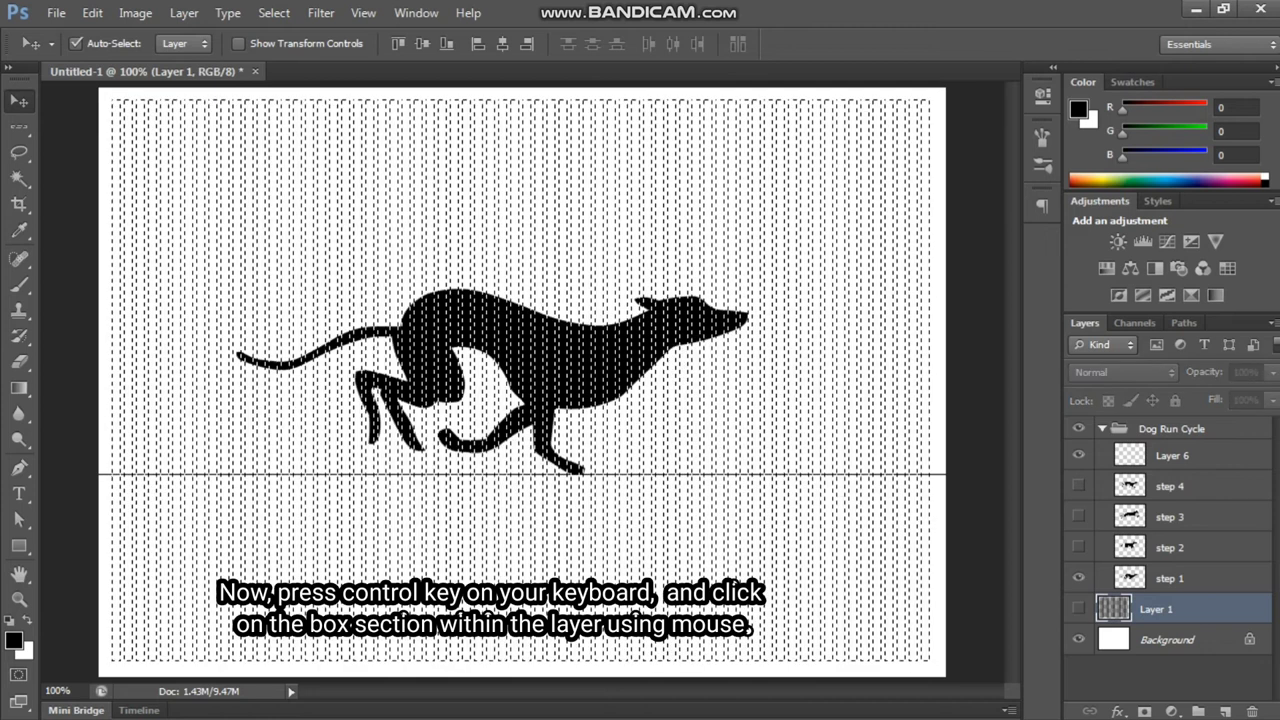
{"action": "left_click", "coordinate": [1078, 609]}
{"action": "left_click", "coordinate": [1078, 609]}
{"action": "left_click", "coordinate": [1078, 609]}
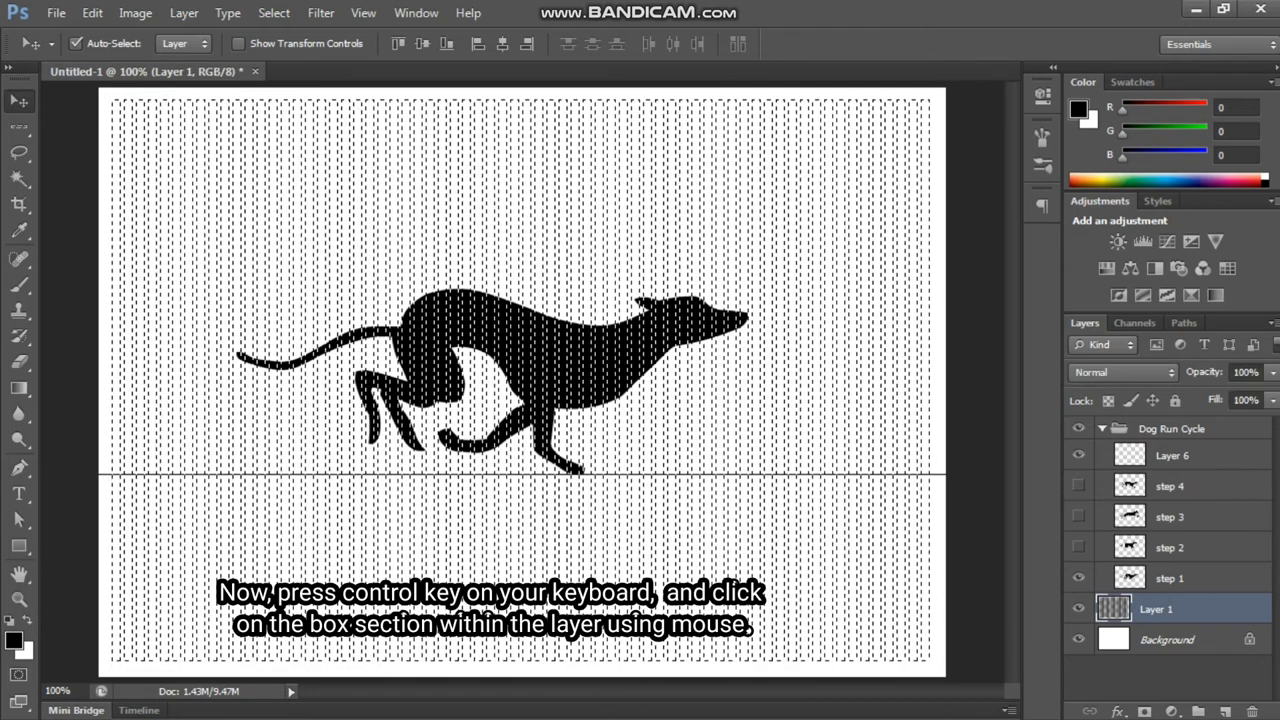
{"action": "left_click", "coordinate": [1113, 609], "text": "ctrl"}
- Delete the selected stripe area from the step 1 layer, deselect, and check the remaining slices with Layer 1 hidden
{"action": "left_click", "coordinate": [1169, 578]}
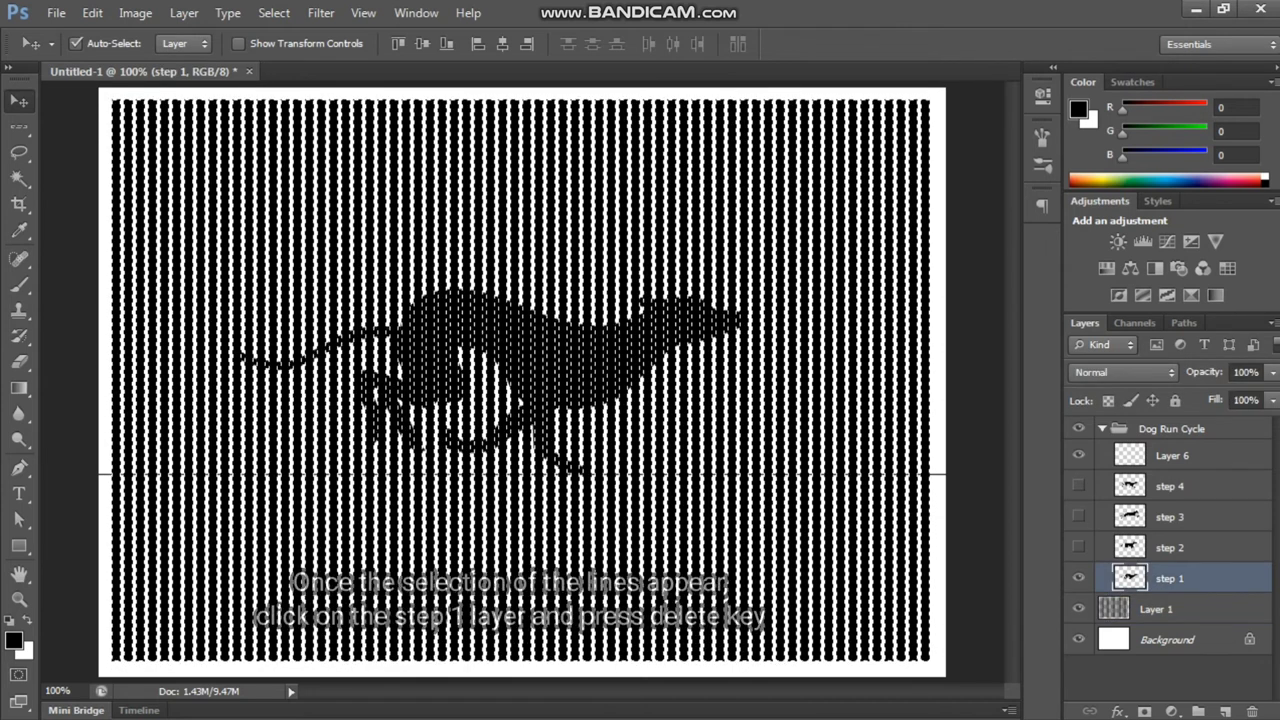
{"action": "key", "text": "Delete"}
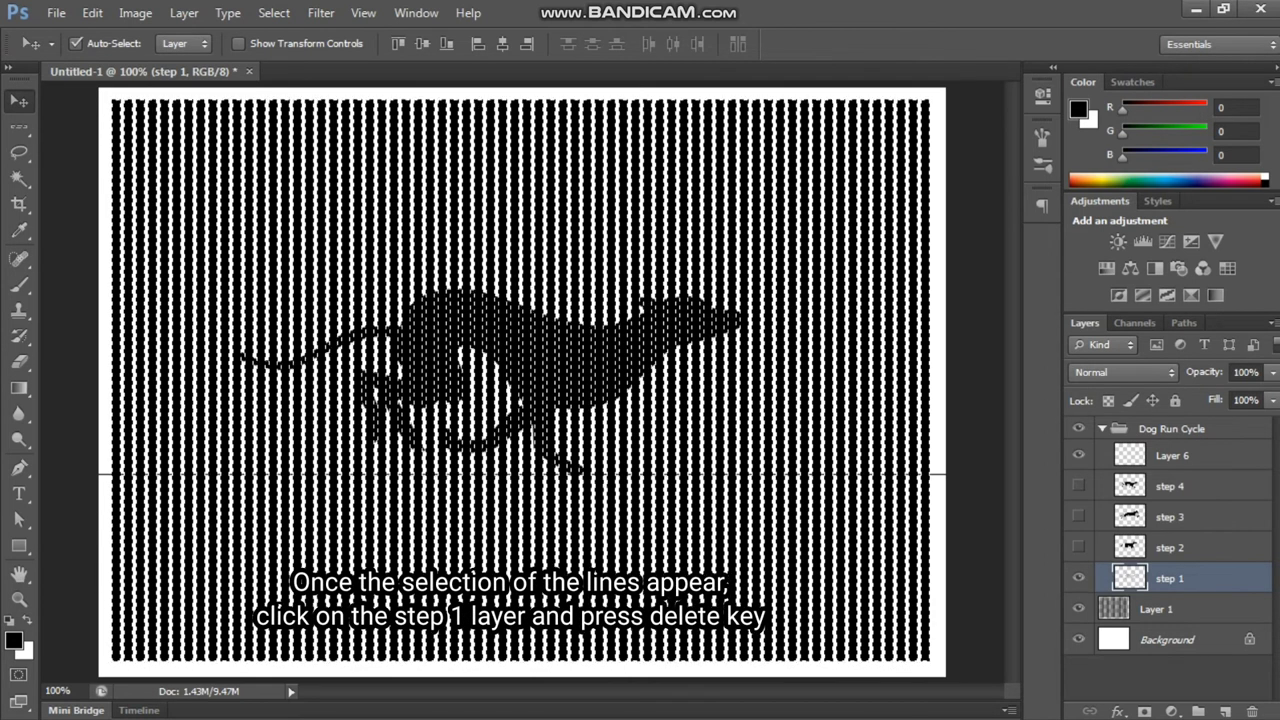
{"action": "key", "text": "ctrl+d"}
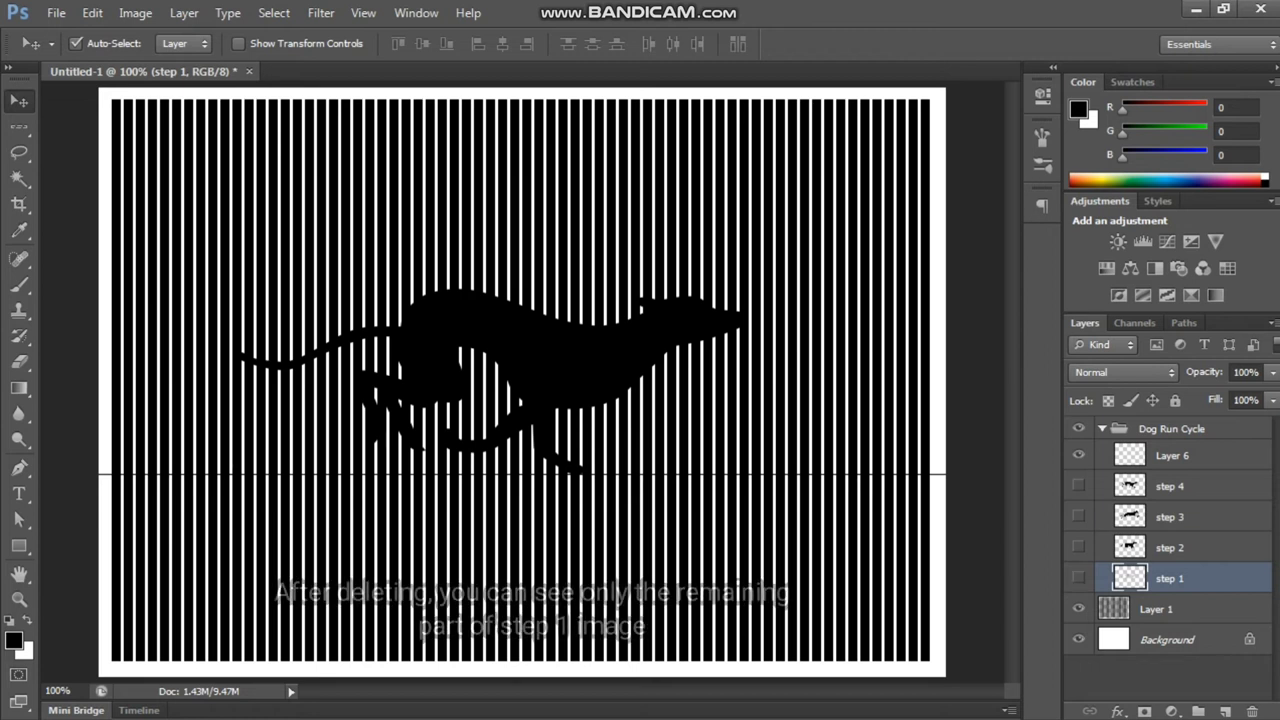
{"action": "left_click", "coordinate": [1078, 608]}
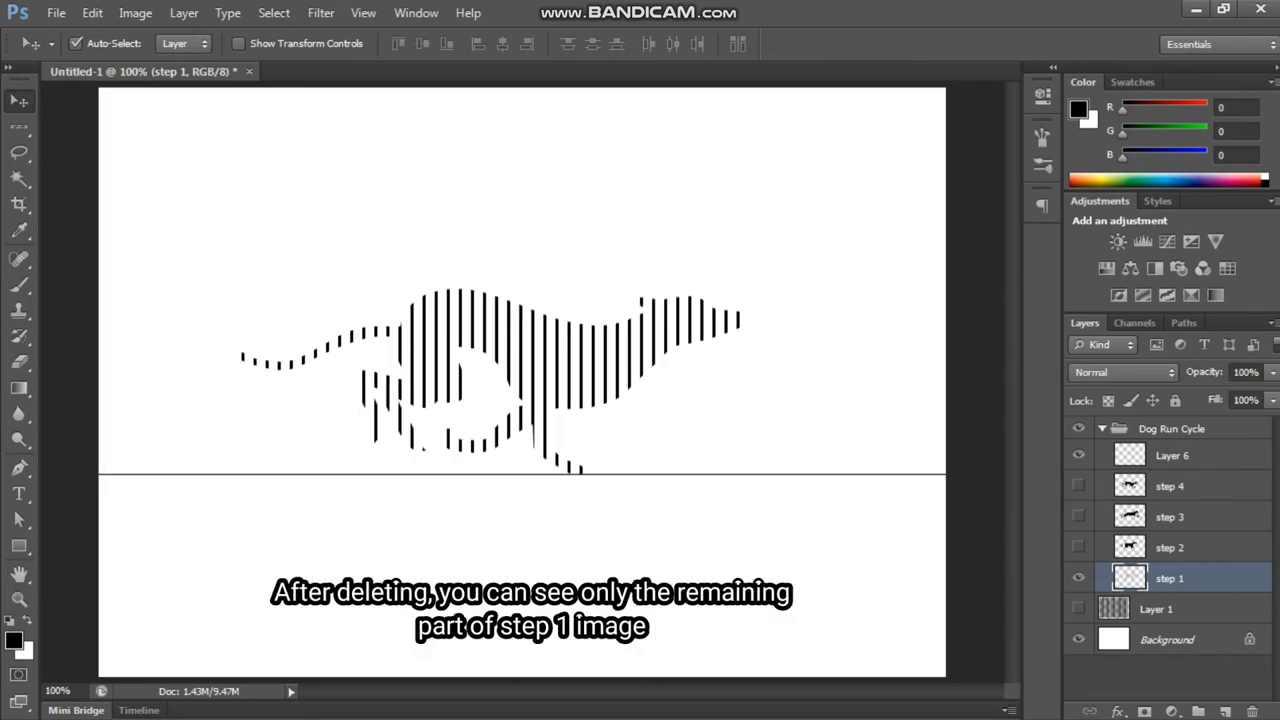
{"action": "left_click", "coordinate": [1078, 608]}
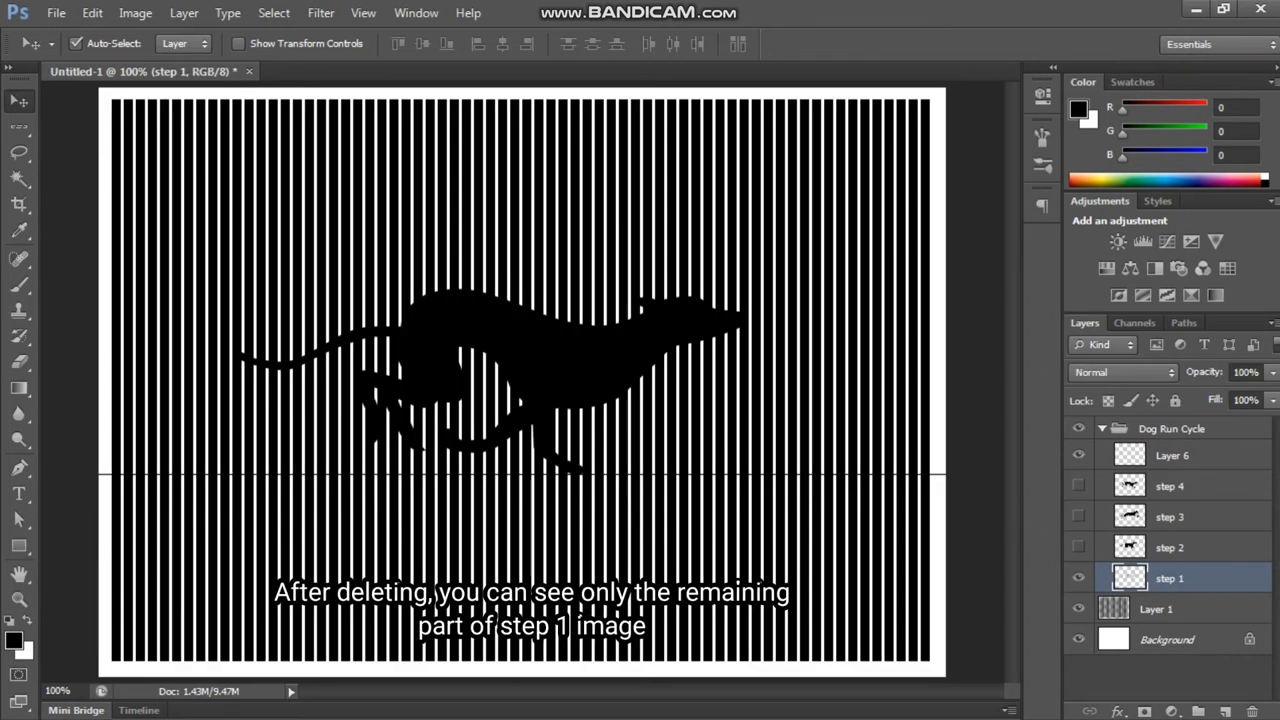
- Move the Layer 1 stripes 1 mm to the right so that they cover the step 1 slices
{"action": "left_click", "coordinate": [1157, 609]}
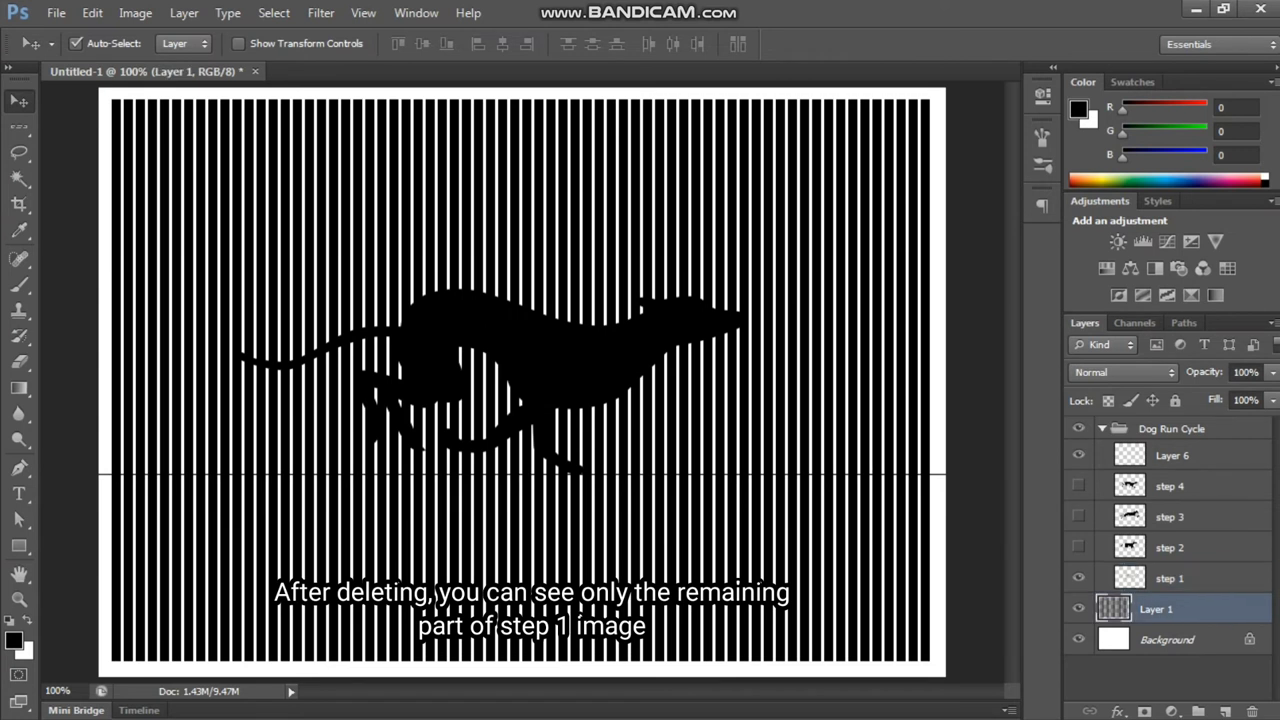
{"action": "left_click", "coordinate": [1078, 547]}
{"action": "left_click", "coordinate": [1078, 547]}
{"action": "key", "text": "Right"}
{"action": "left_click", "coordinate": [1078, 578]}
{"action": "left_click", "coordinate": [1078, 578]}
{"action": "key", "text": "Right"}
{"action": "key", "text": "Right"}
{"action": "key", "text": "Right"}
{"action": "key", "text": "Right"}
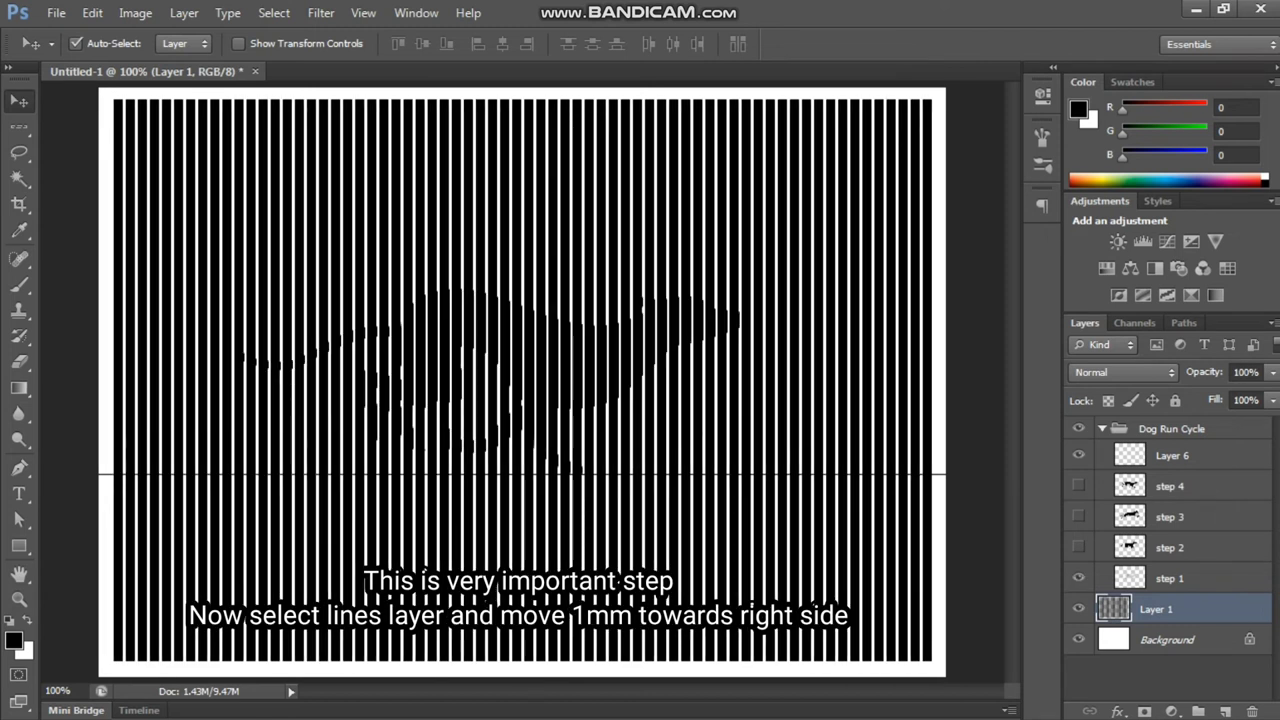
{"action": "key", "text": "Right"}
- Load the shifted Layer 1 stripes as a selection, show step 2 and delete the selected area from it
{"action": "left_click", "coordinate": [1078, 609]}
{"action": "left_click", "coordinate": [1078, 609]}
{"action": "left_click", "coordinate": [1078, 608]}
{"action": "left_click", "coordinate": [1078, 608]}
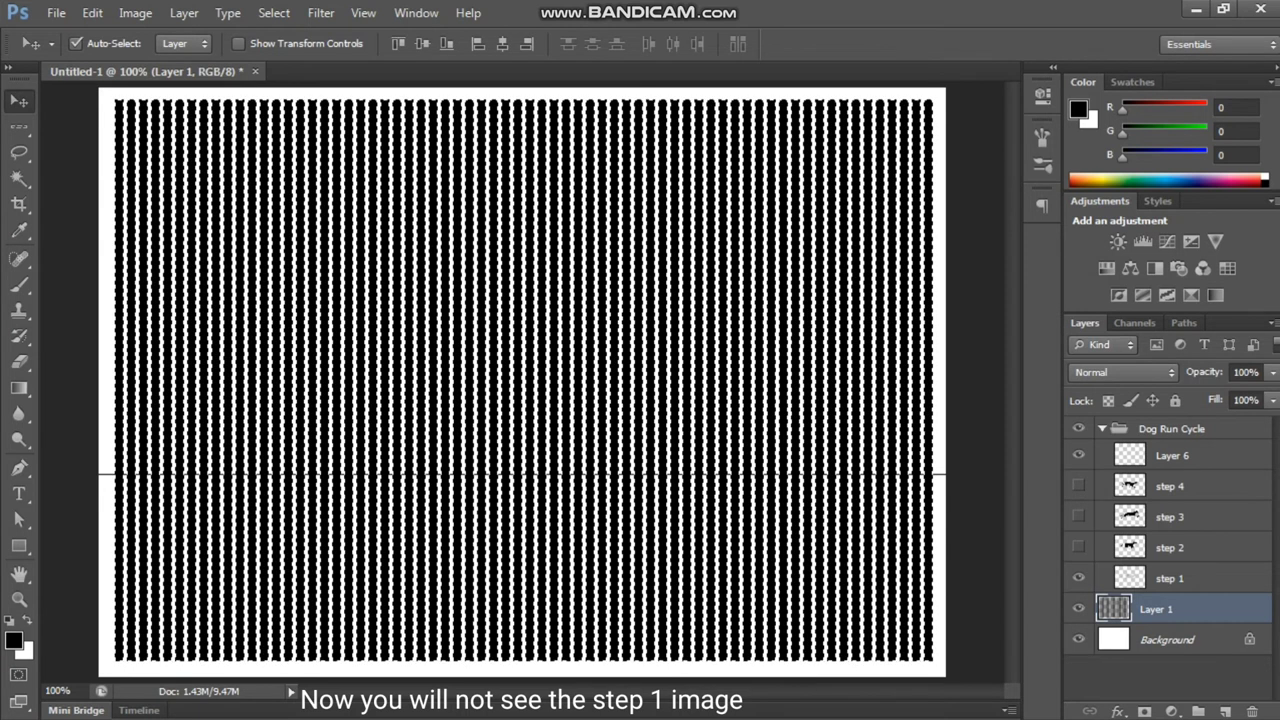
{"action": "left_click", "coordinate": [1078, 547]}
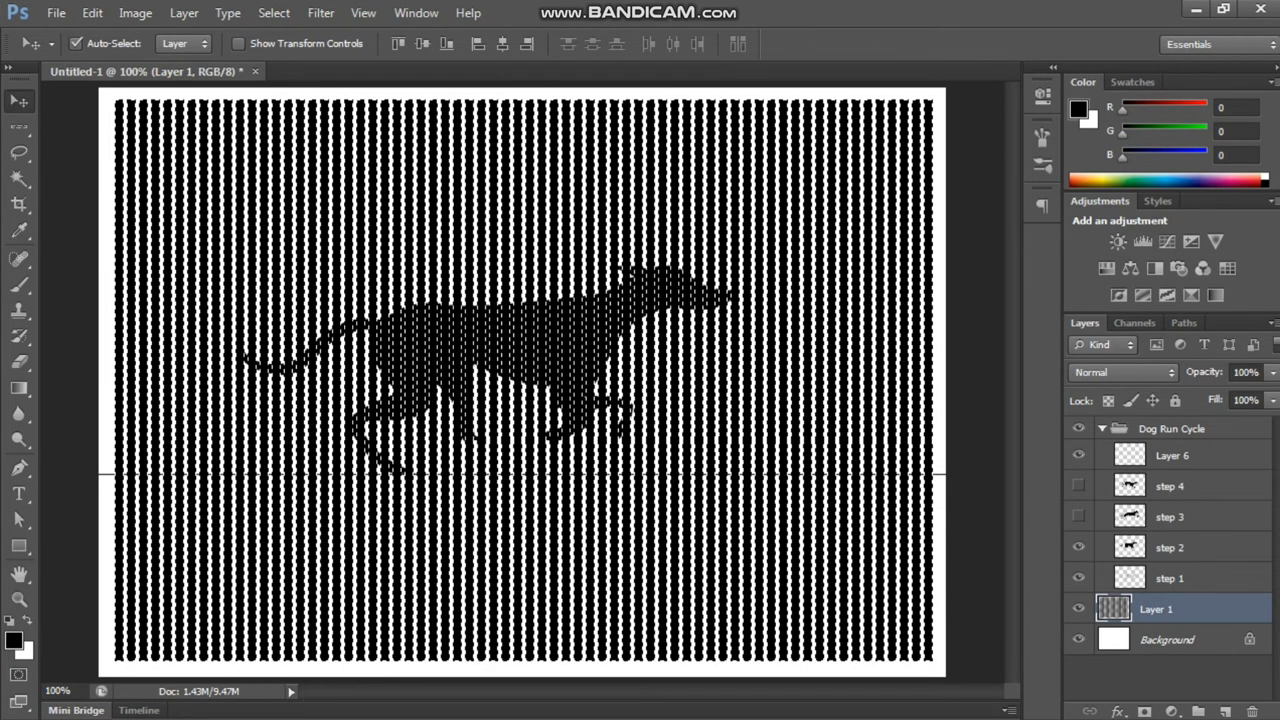
{"action": "left_click", "coordinate": [1170, 548]}
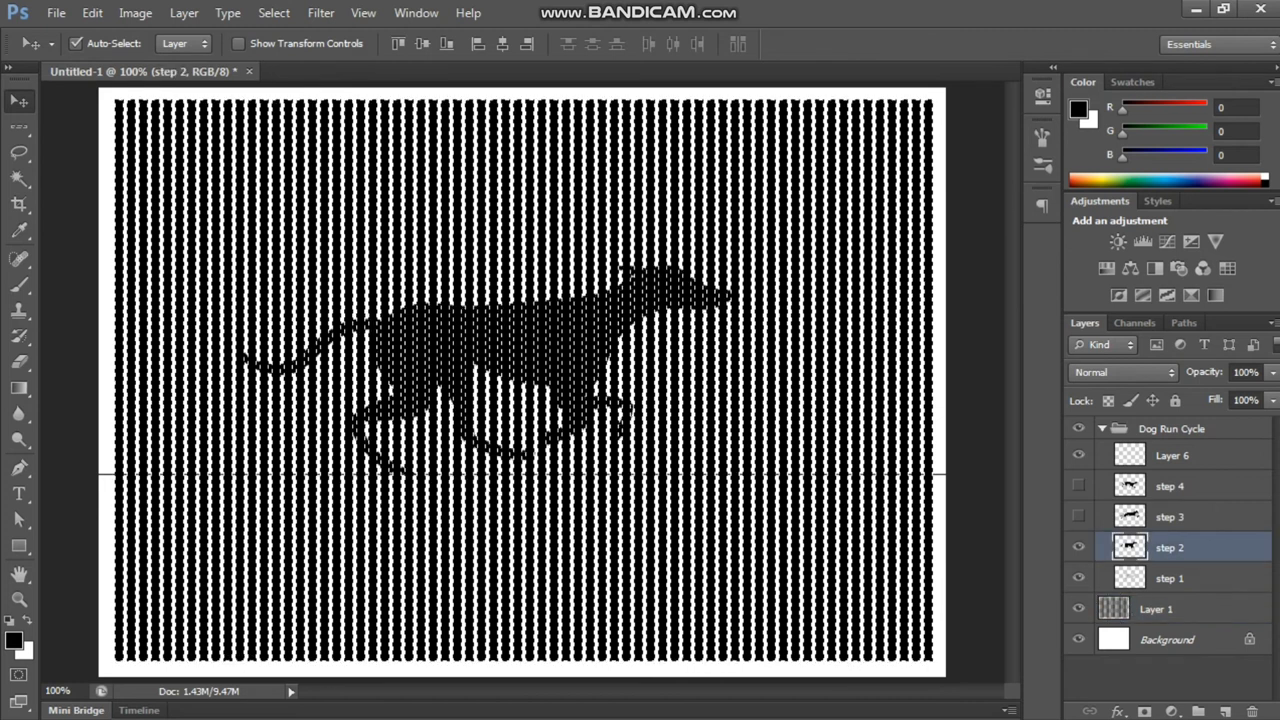
{"action": "key", "text": "Delete"}
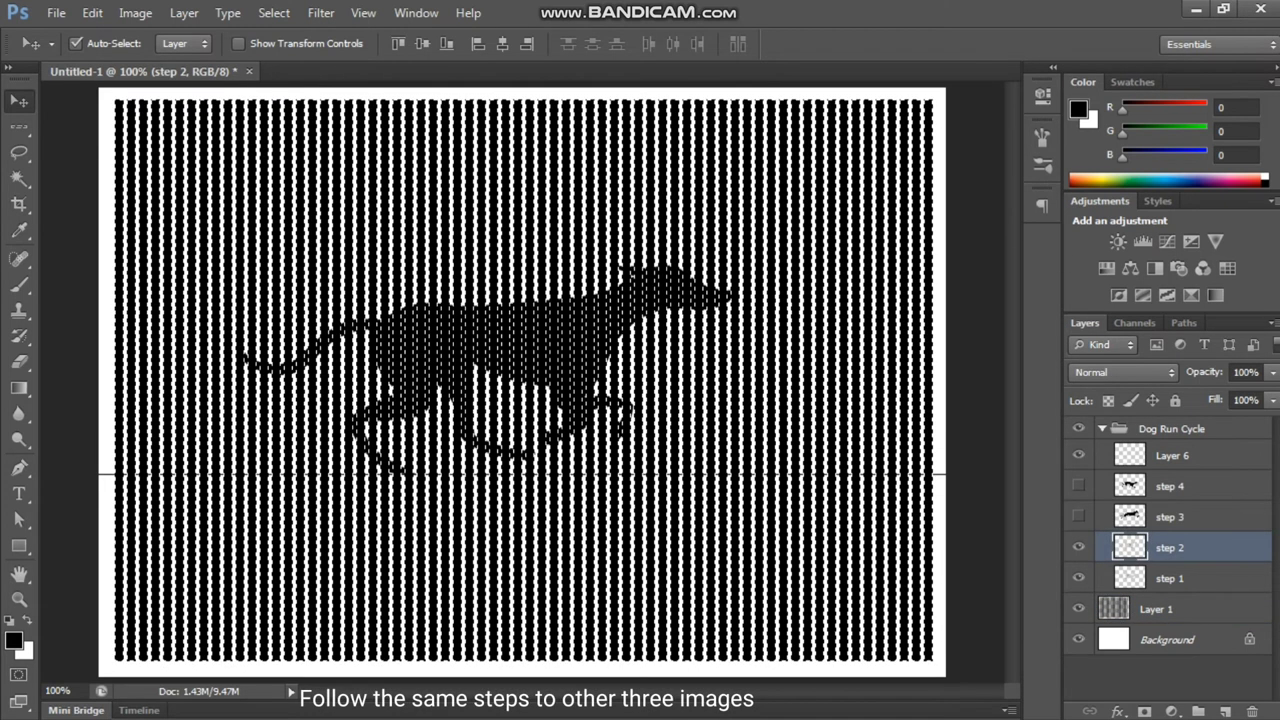
- Examine the cut step 2 dog with no selection active, switching Layer 1 and step 2 off and on
{"action": "left_click", "coordinate": [1078, 608]}
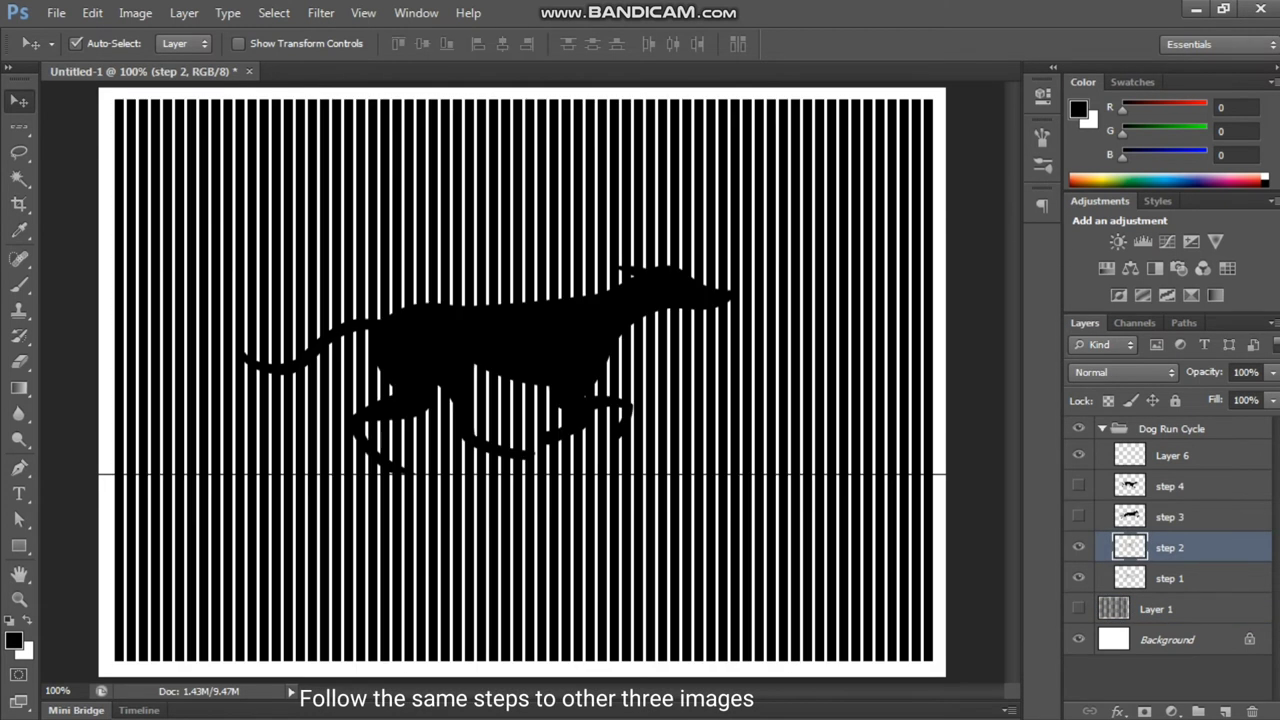
{"action": "left_click", "coordinate": [1078, 608]}
{"action": "left_click", "coordinate": [1078, 547]}
{"action": "left_click", "coordinate": [1078, 547]}
{"action": "left_click", "coordinate": [1078, 547]}
{"action": "left_click", "coordinate": [1078, 547]}
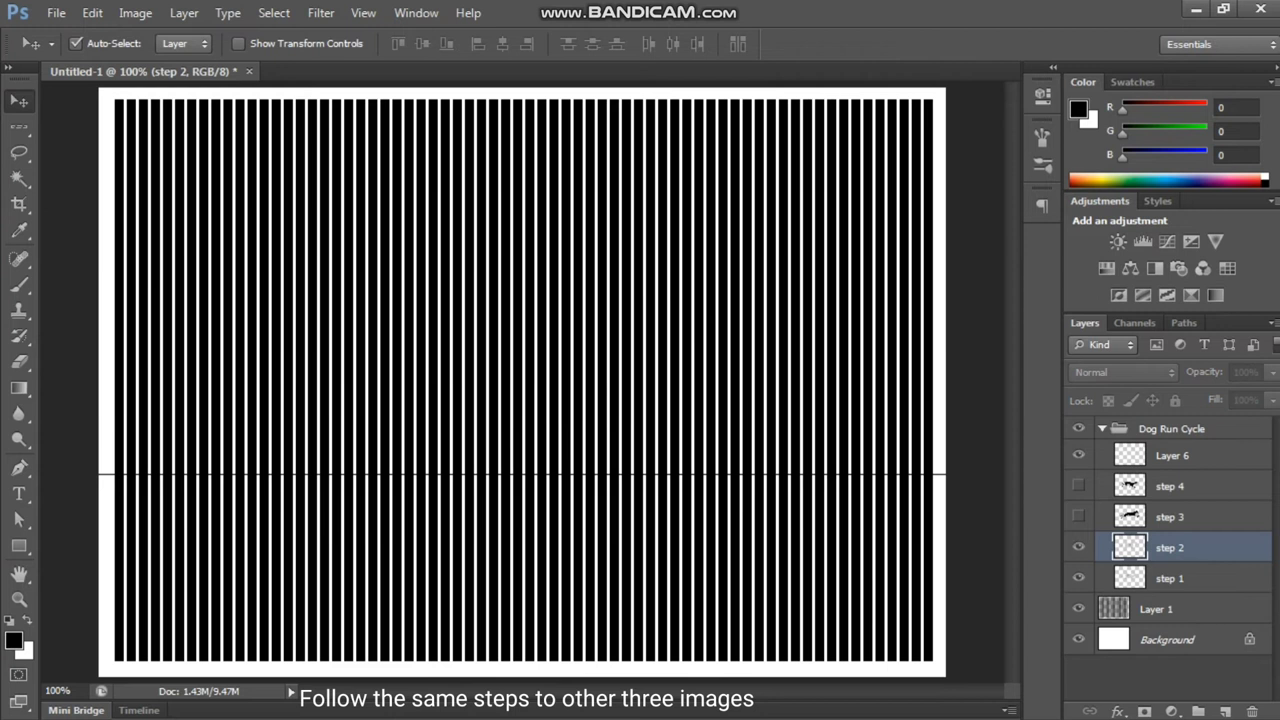
{"action": "left_click", "coordinate": [1078, 547]}
{"action": "left_click", "coordinate": [1078, 547]}
- Move the Layer 1 stripes a further 1 mm to the right and check that they cover the step 1 and step 2 slices
{"action": "key", "text": "ctrl+plus"}
{"action": "key", "text": "ctrl+plus"}
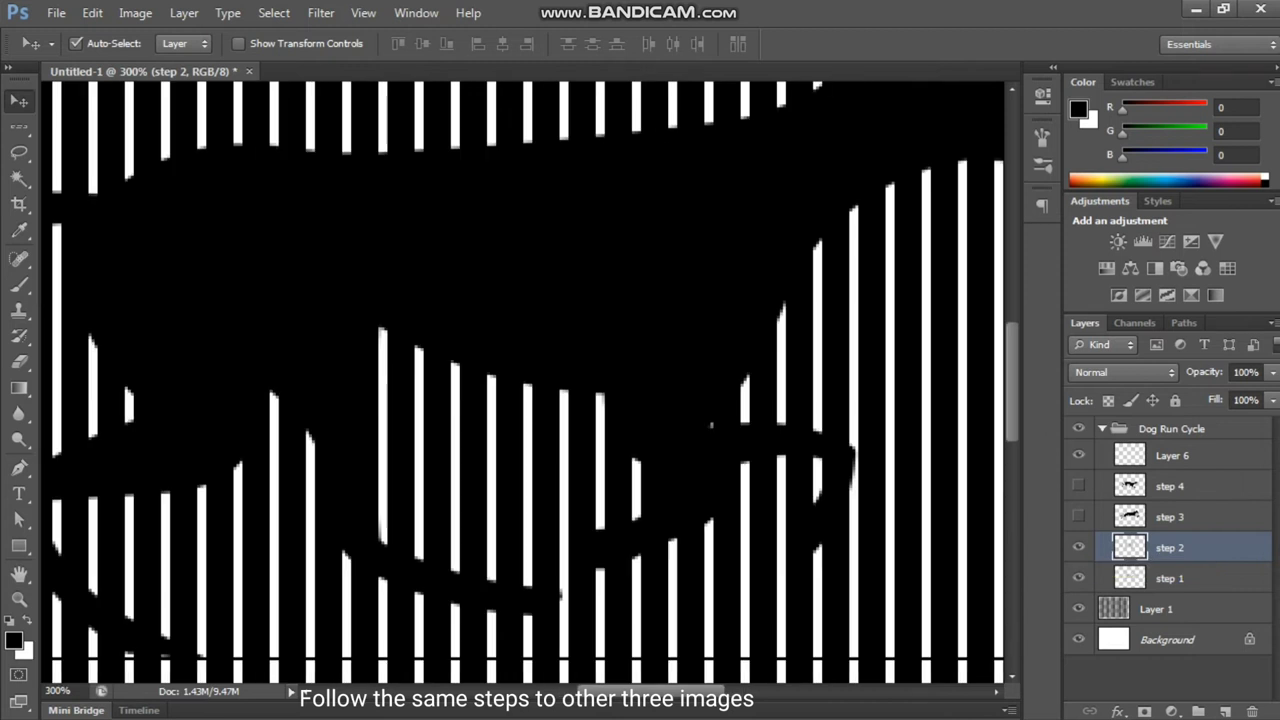
{"action": "left_click", "coordinate": [1156, 609]}
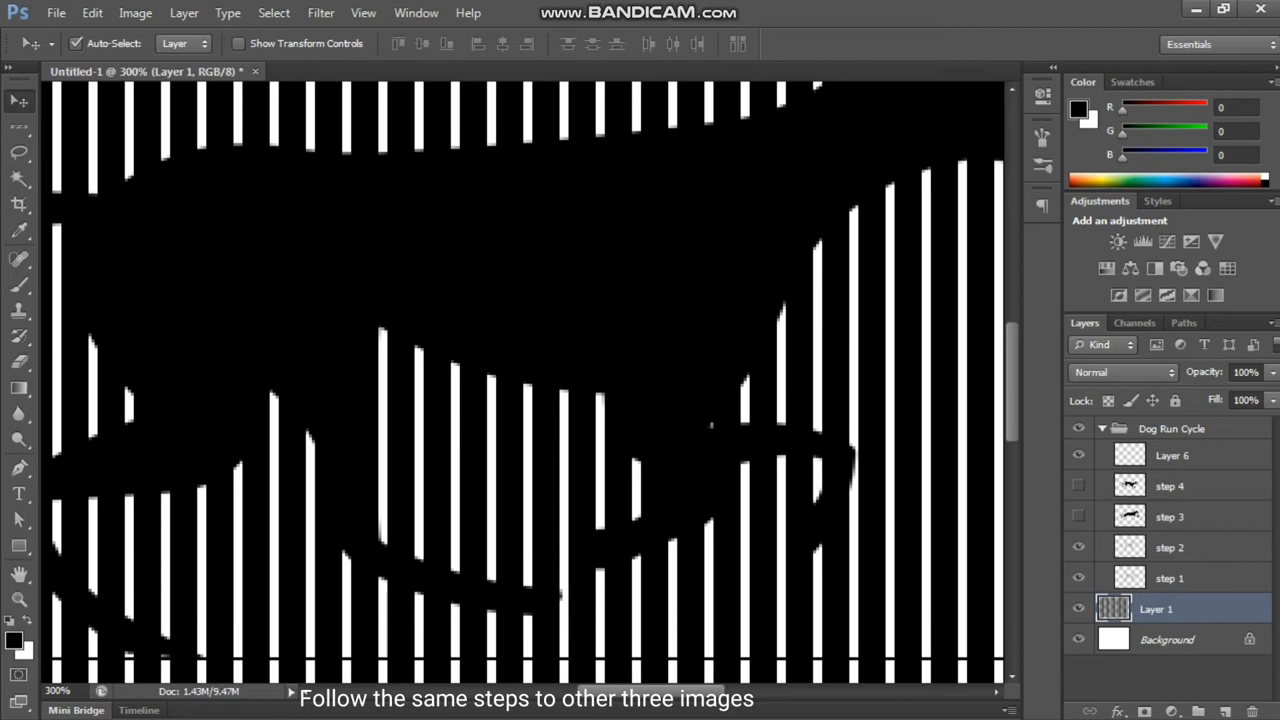
{"action": "key", "text": "Right"}
{"action": "key", "text": "Right"}
{"action": "key", "text": "Right"}
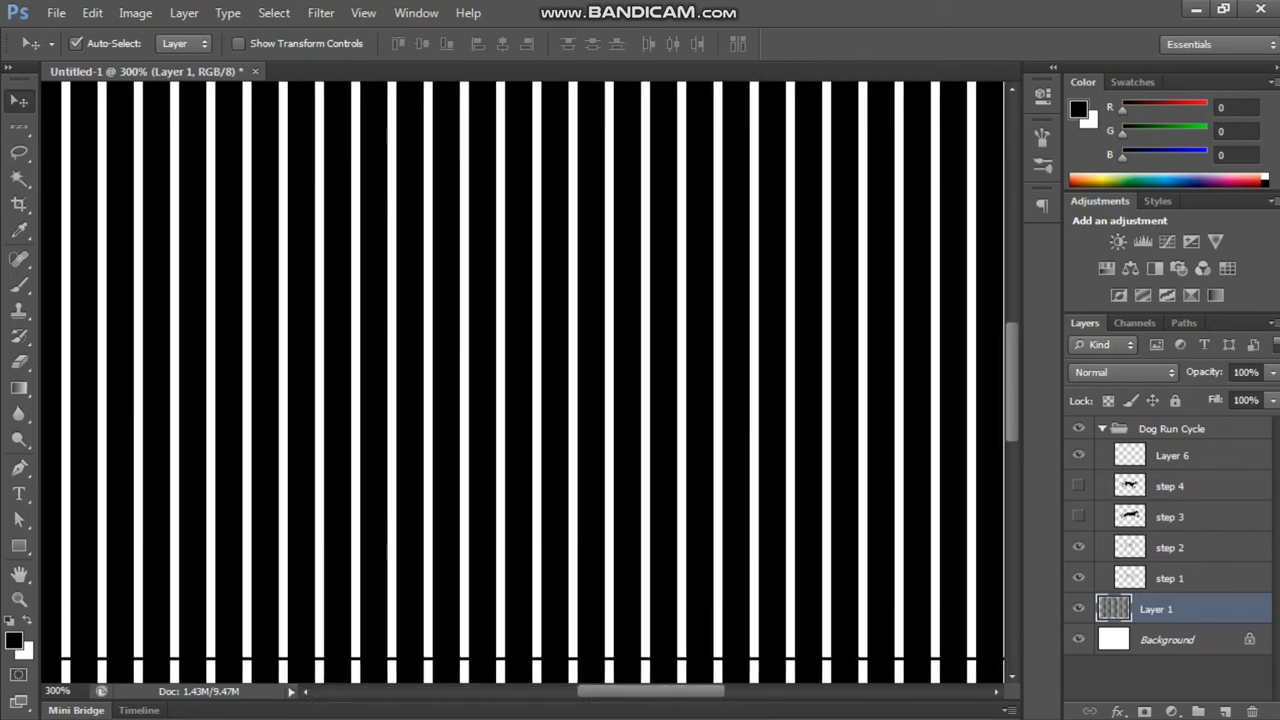
{"action": "left_click", "coordinate": [1078, 608]}
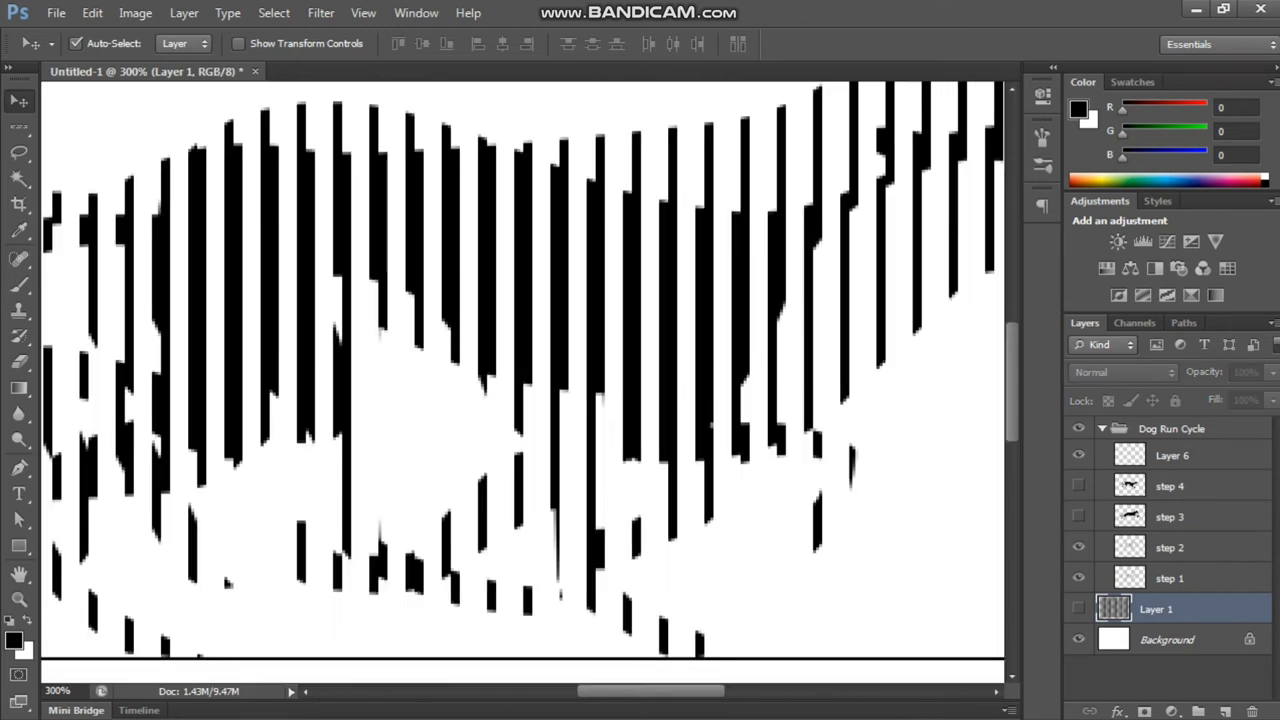
{"action": "left_click", "coordinate": [1078, 608]}
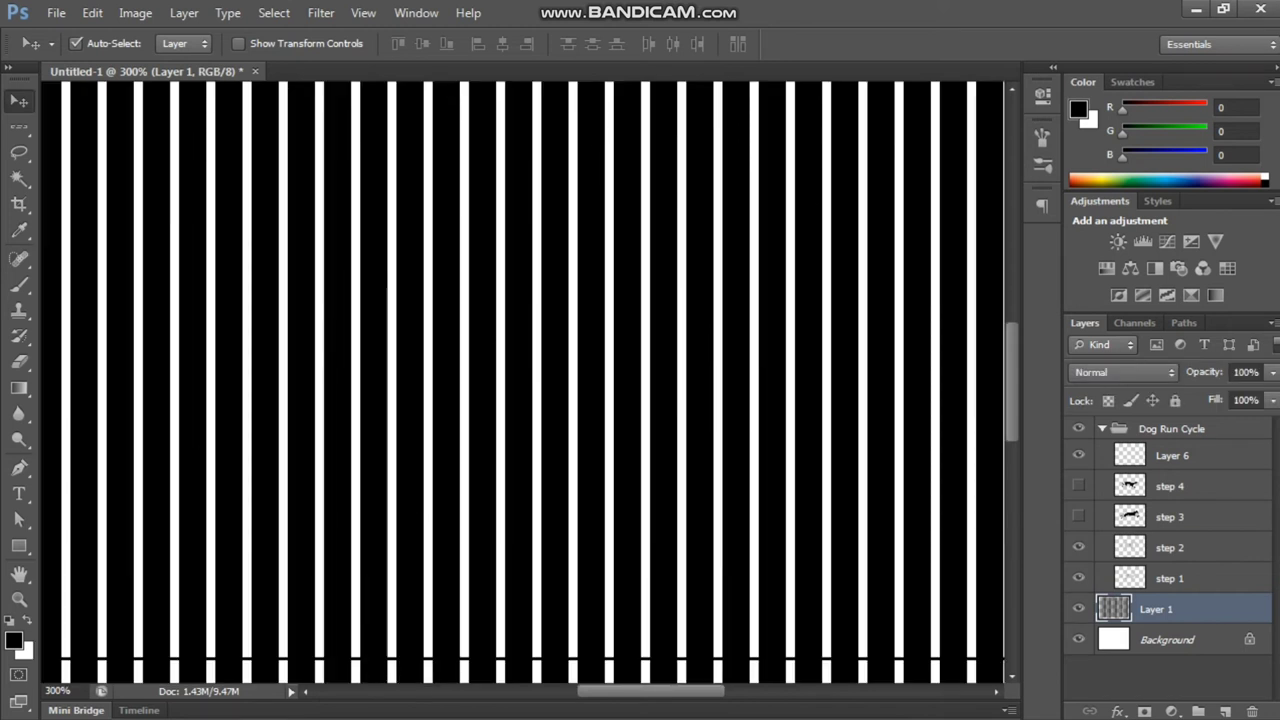
{"action": "left_click", "coordinate": [1078, 608]}
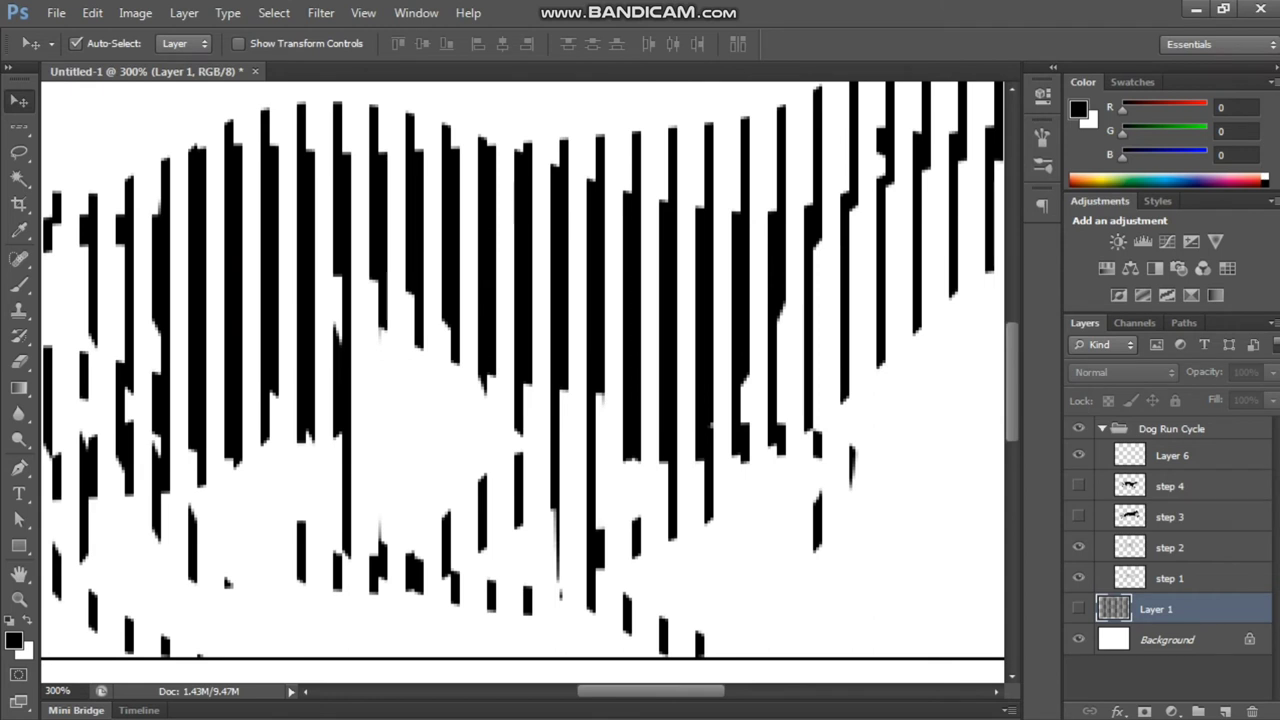
{"action": "left_click", "coordinate": [1078, 608]}
- Select the stripes of Layer 1, show step 3, delete the selected area from that layer and deselect
{"action": "left_click", "coordinate": [1114, 608], "text": "ctrl"}
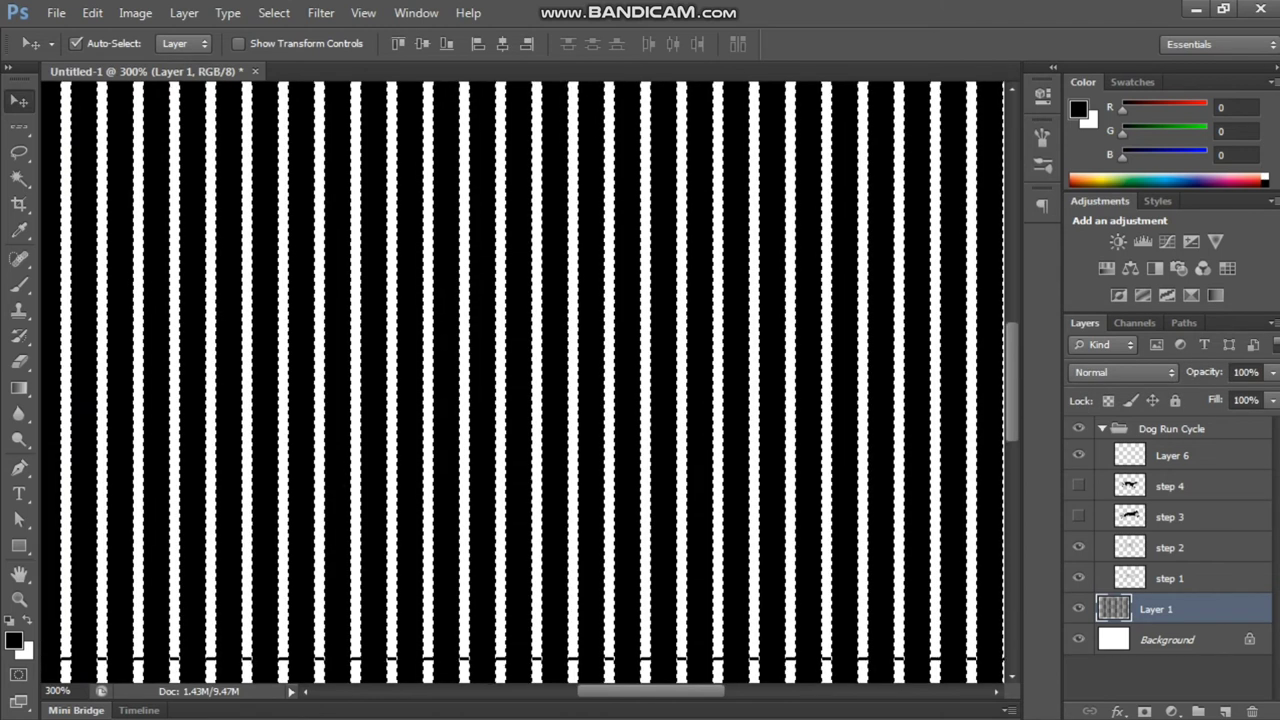
{"action": "left_click", "coordinate": [1078, 517]}
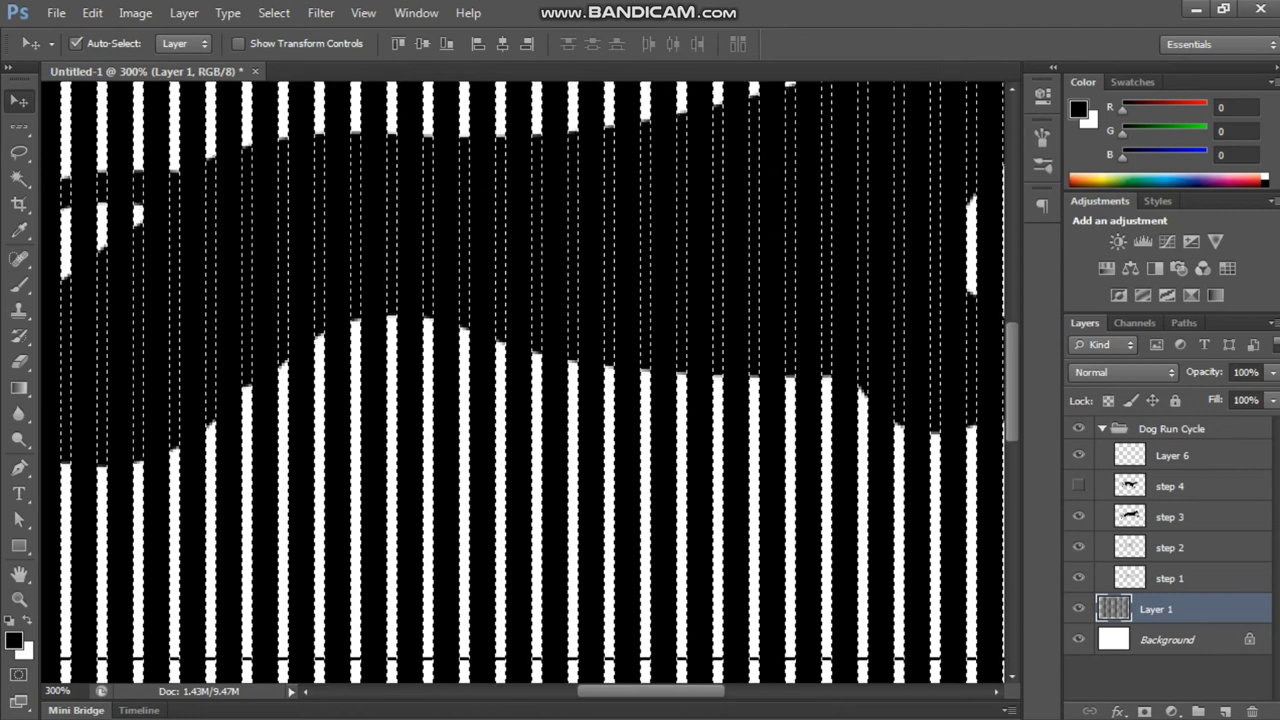
{"action": "left_click", "coordinate": [1170, 517]}
{"action": "key", "text": "Delete"}
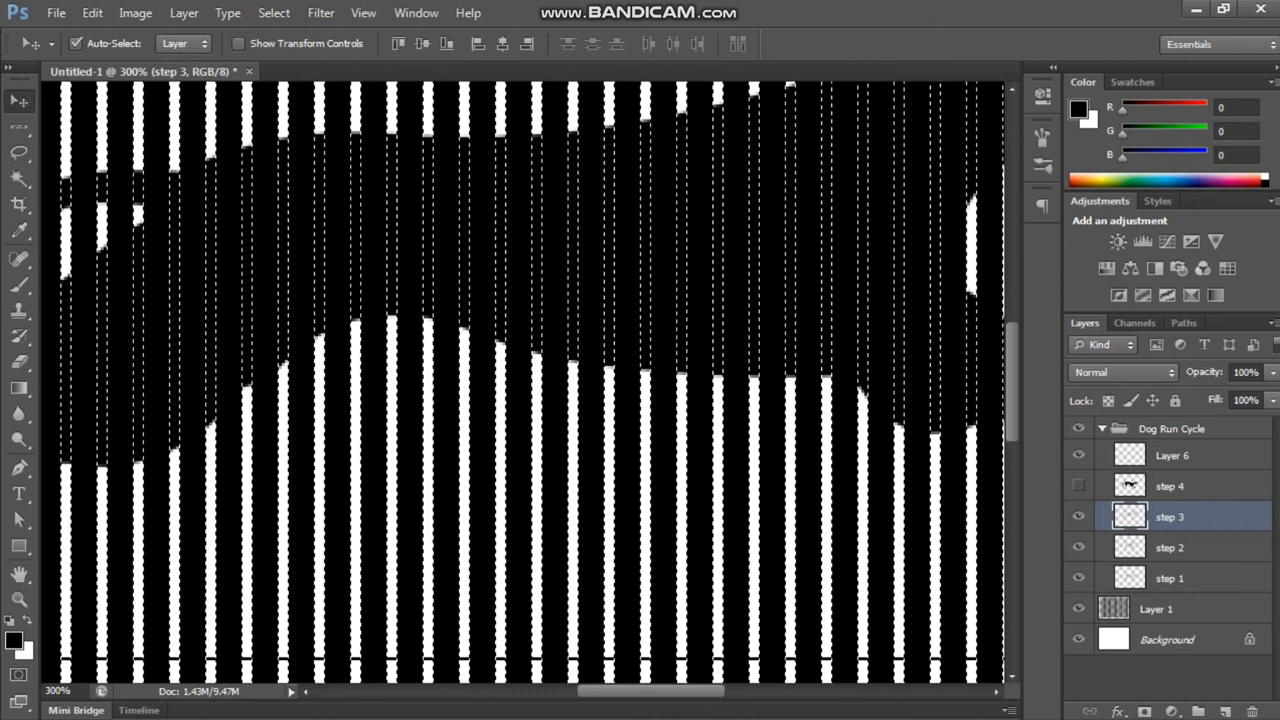
{"action": "key", "text": "ctrl+d"}
- Examine the combined slices of steps 1 to 3 across the whole page, switching Layer 1 off and on
{"action": "left_click", "coordinate": [1078, 608]}
{"action": "left_click", "coordinate": [1078, 608]}
{"action": "left_click", "coordinate": [1078, 608]}
{"action": "left_click", "coordinate": [1078, 608]}
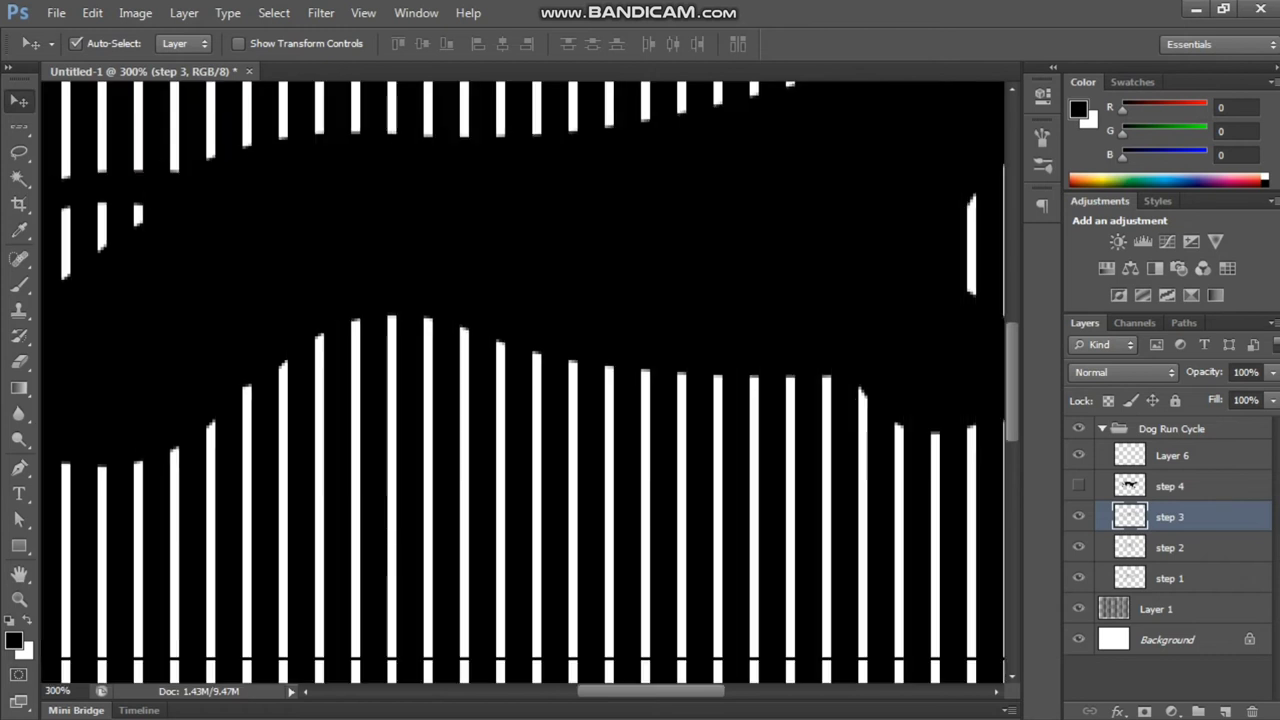
{"action": "key", "text": "ctrl+minus"}
{"action": "key", "text": "ctrl+minus"}
{"action": "left_click", "coordinate": [1078, 608]}
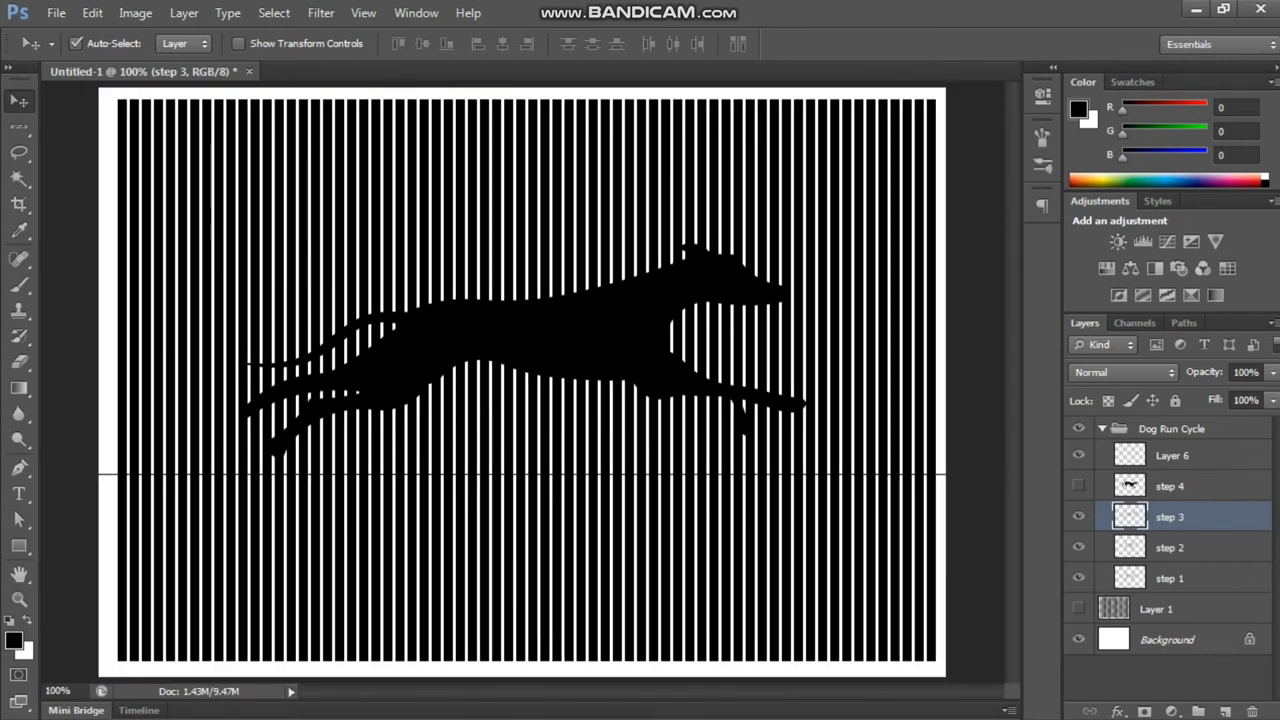
{"action": "left_click", "coordinate": [1078, 608]}
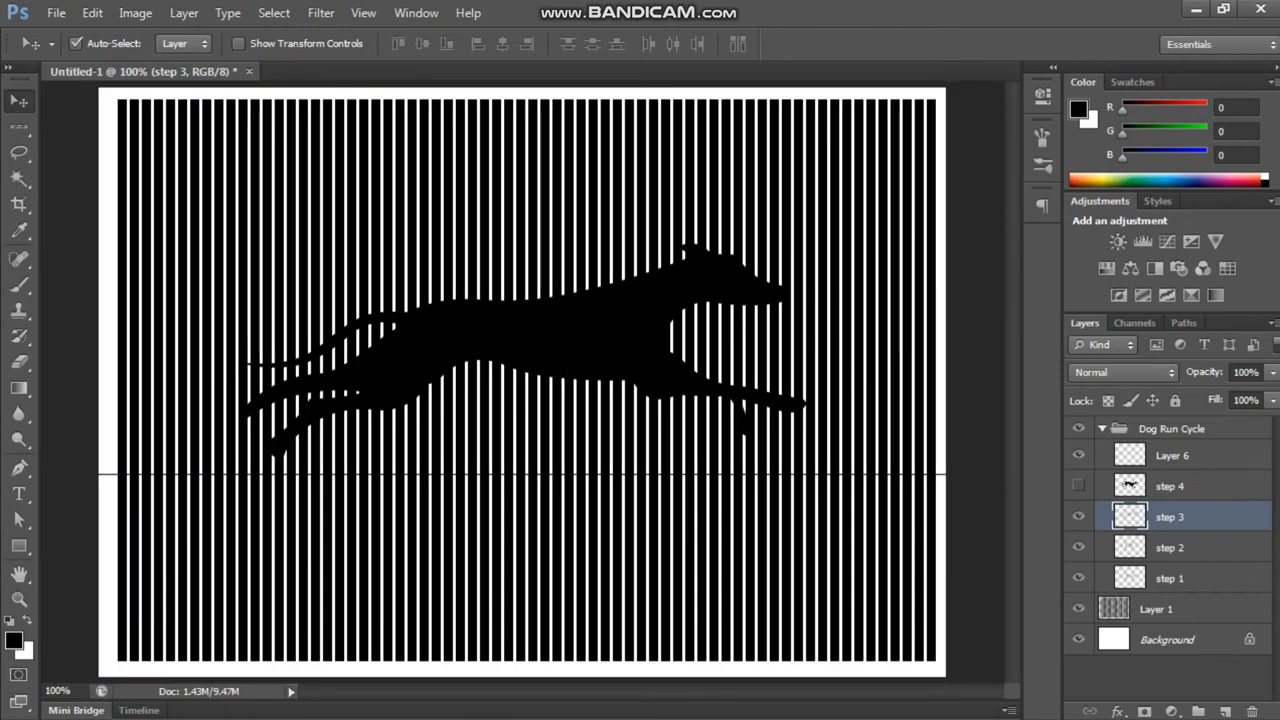
- Shift the Layer 1 stripes another 1 mm to the right to cover the step 3 slices
{"action": "left_click", "coordinate": [1156, 609]}
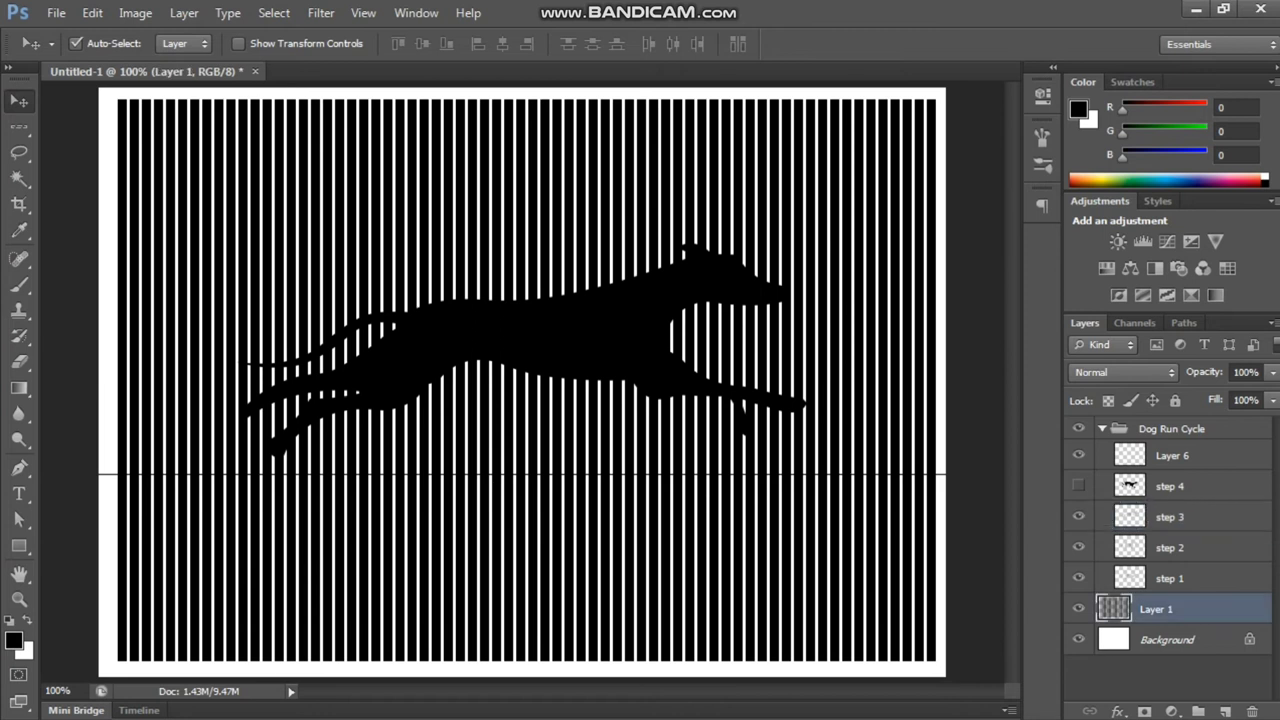
{"action": "key", "text": "Right"}
{"action": "key", "text": "Right"}
{"action": "key", "text": "Right"}
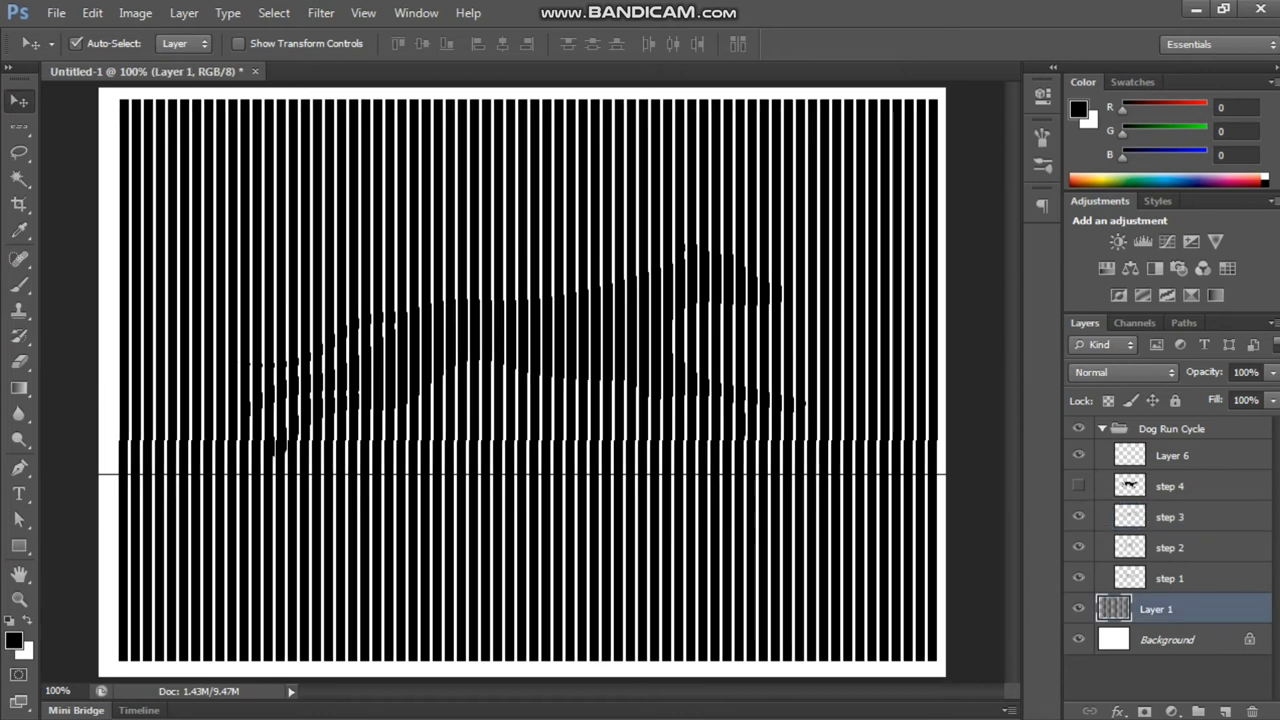
- Finish shifting the Layer 1 stripes over the step 3 slices, then show step 4 and delete the stripe-shaped selection from it
{"action": "key", "text": "Right"}
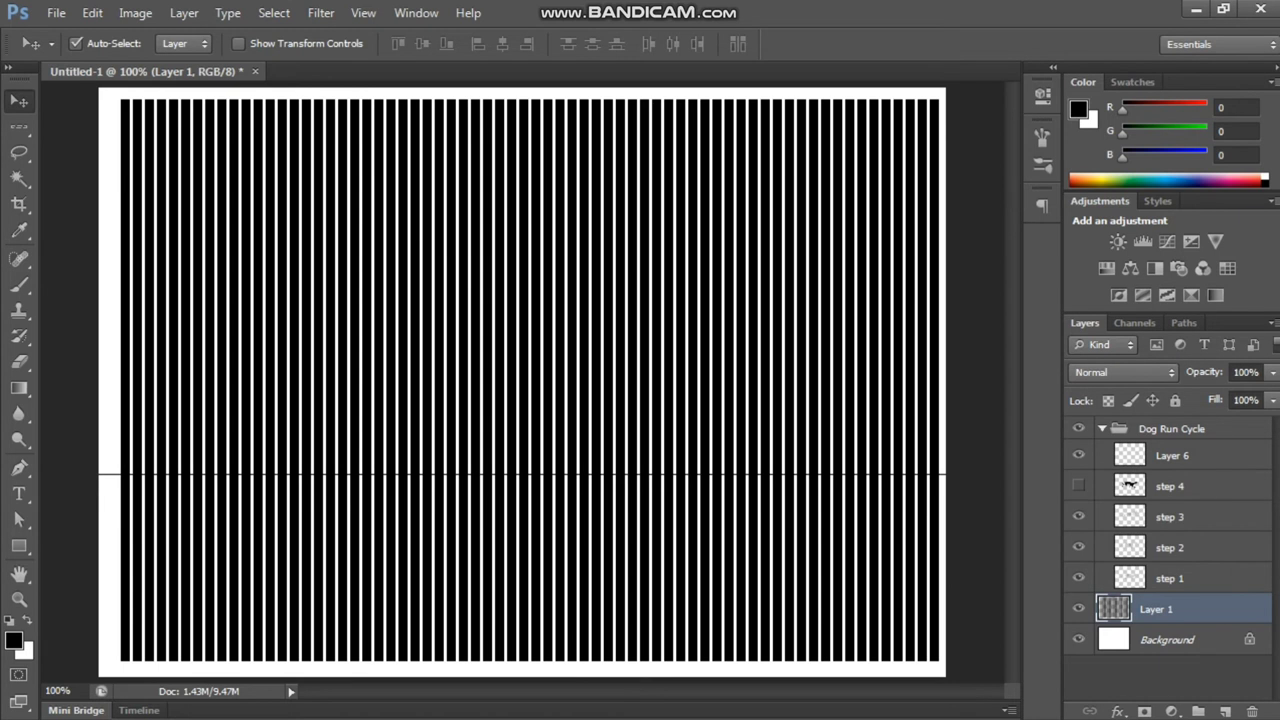
{"action": "left_click", "coordinate": [1114, 609], "text": "ctrl"}
{"action": "left_click", "coordinate": [1078, 486]}
{"action": "left_click", "coordinate": [1128, 486]}
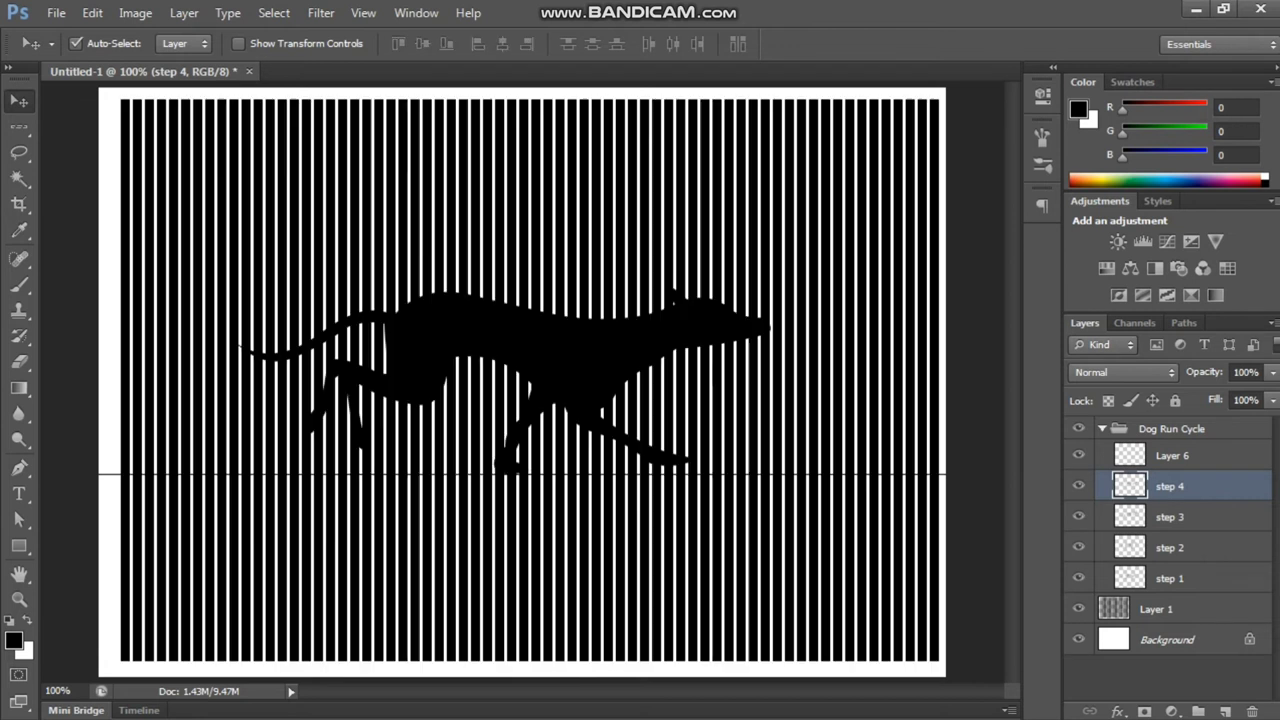
- Switch step 4 off and on against the stripes, then hide Layer 1 to examine the combined slices of all four steps
{"action": "left_click", "coordinate": [1078, 486]}
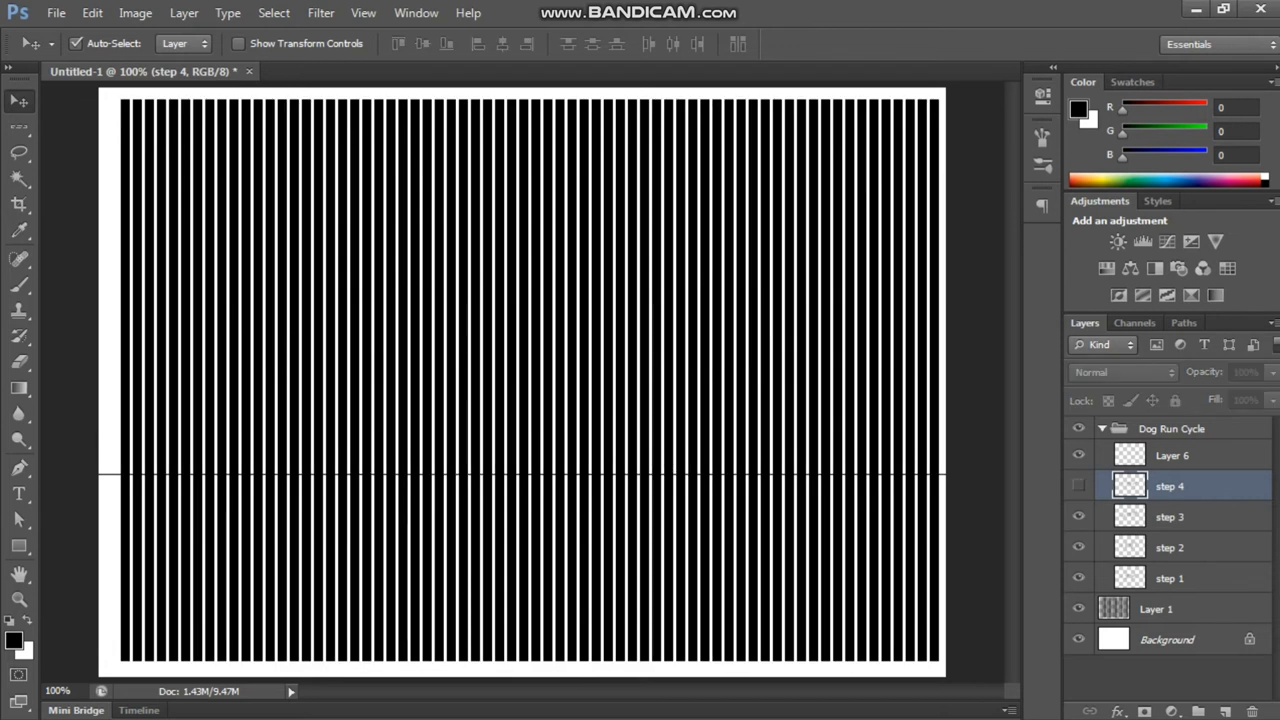
{"action": "left_click", "coordinate": [1078, 486]}
{"action": "left_click", "coordinate": [1078, 609]}
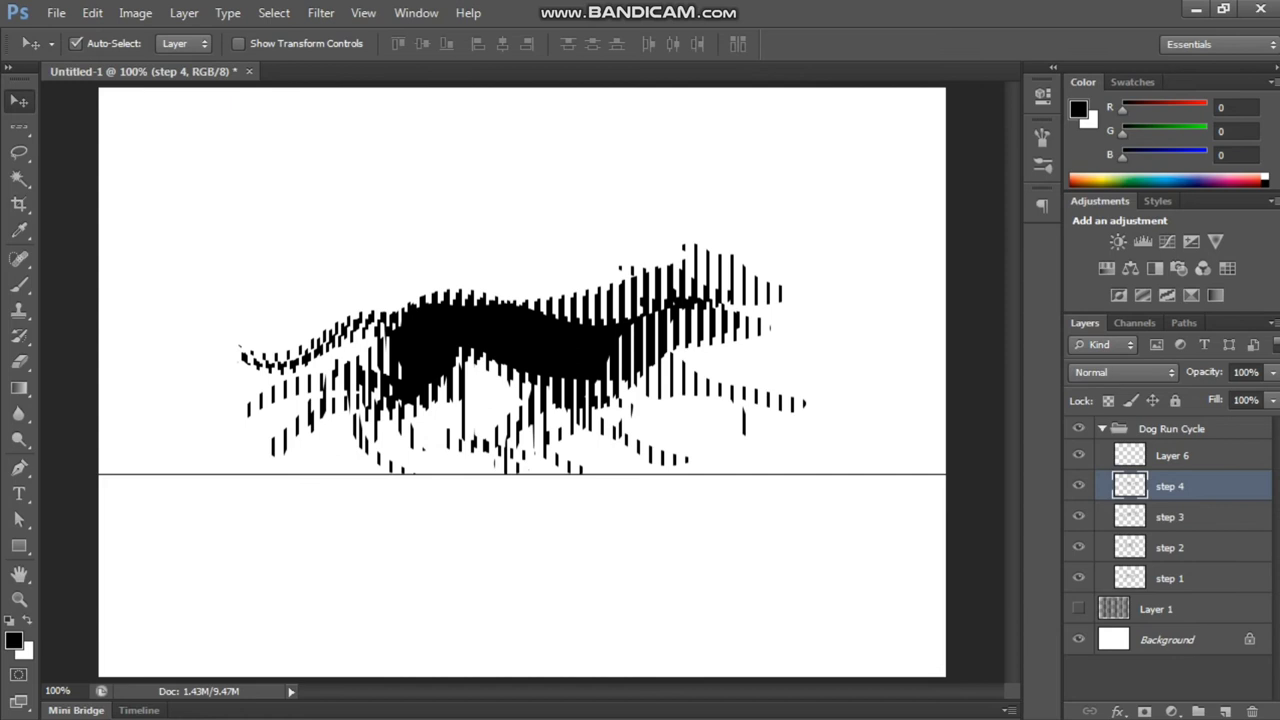
- Hide the step 1, step 2 and step 3 slices to inspect step 4 alone, then show all four step layers again
{"action": "left_click", "coordinate": [1078, 578]}
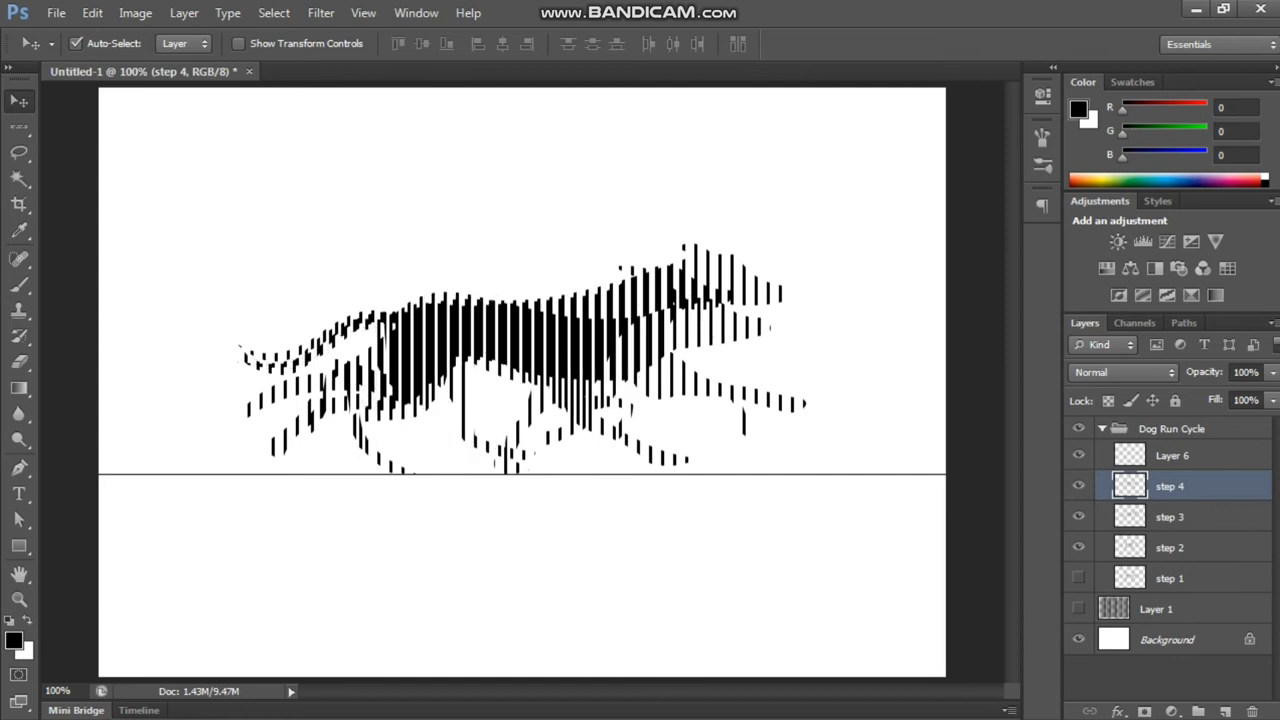
{"action": "left_click", "coordinate": [1078, 547]}
{"action": "left_click", "coordinate": [1078, 517]}
{"action": "left_click", "coordinate": [1078, 486]}
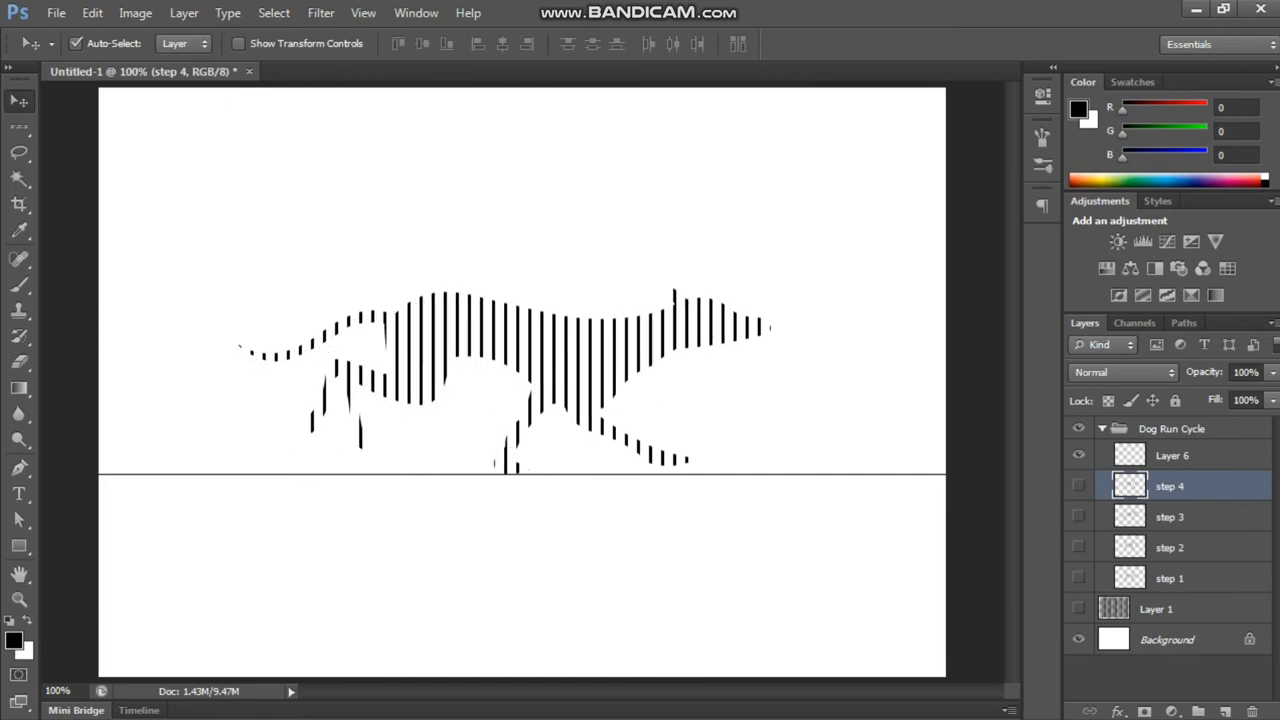
{"action": "left_click_drag", "start_coordinate": [1078, 486], "coordinate": [1078, 578]}
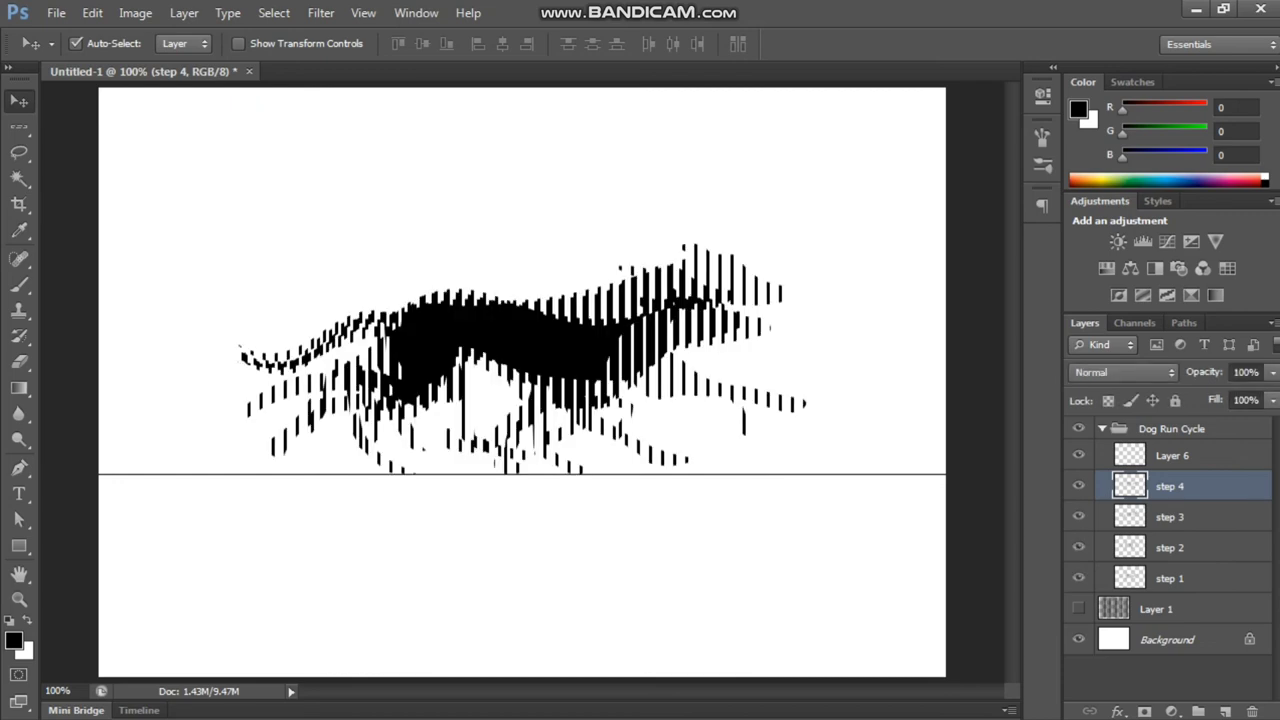
- Check the four combined frames with the Layer 1 stripes shown and hidden, then open the Save As dialog and cancel it
{"action": "left_click", "coordinate": [1078, 608]}
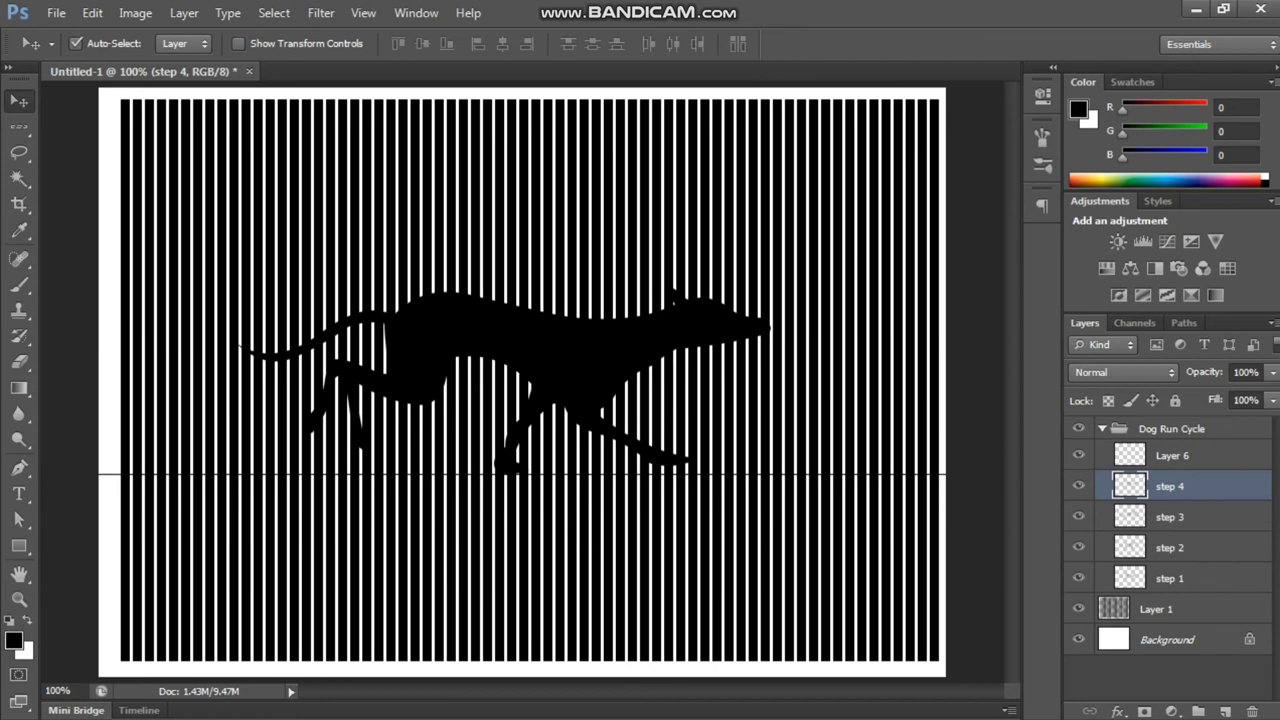
{"action": "left_click", "coordinate": [1078, 608]}
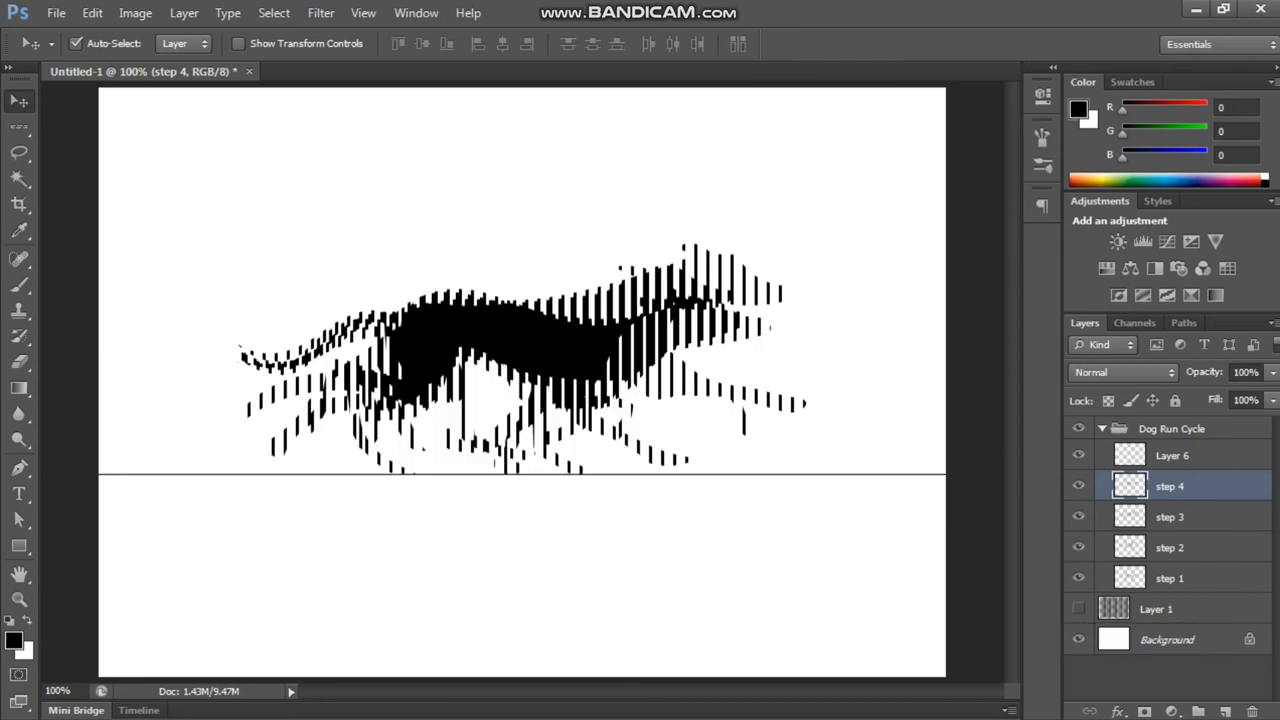
{"action": "key", "text": "ctrl+s"}
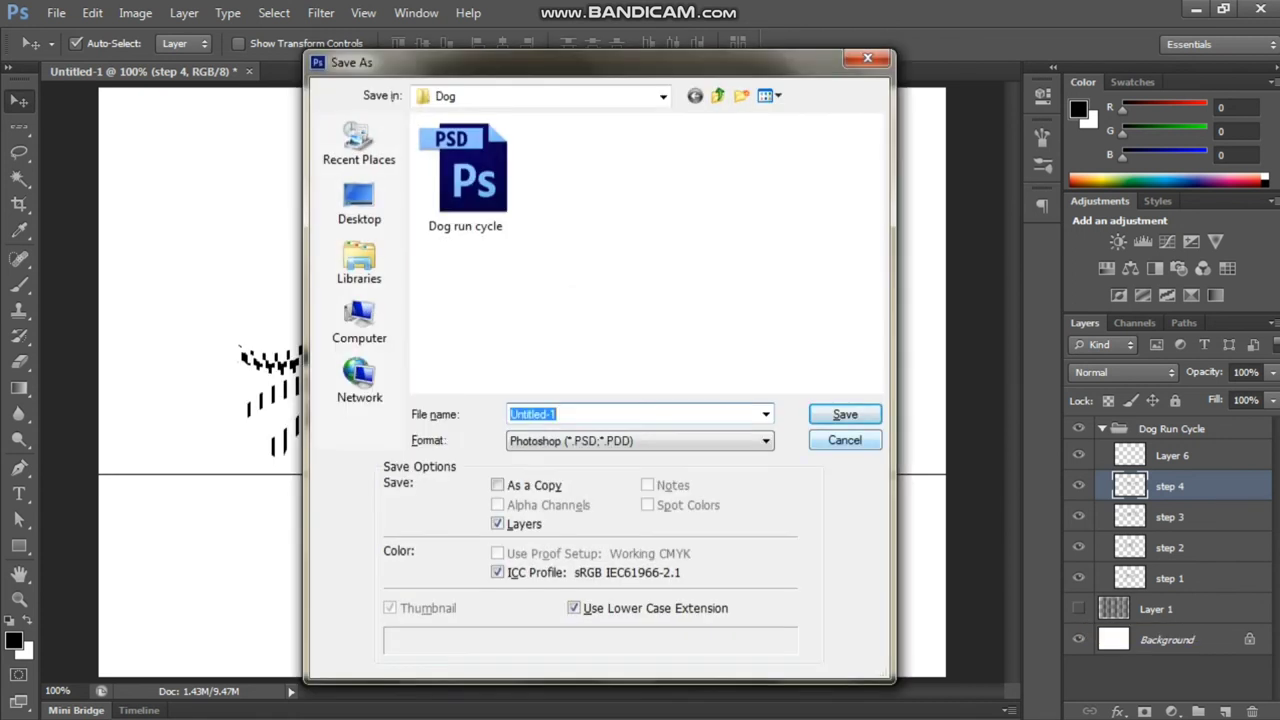
{"action": "key", "text": "Escape"}
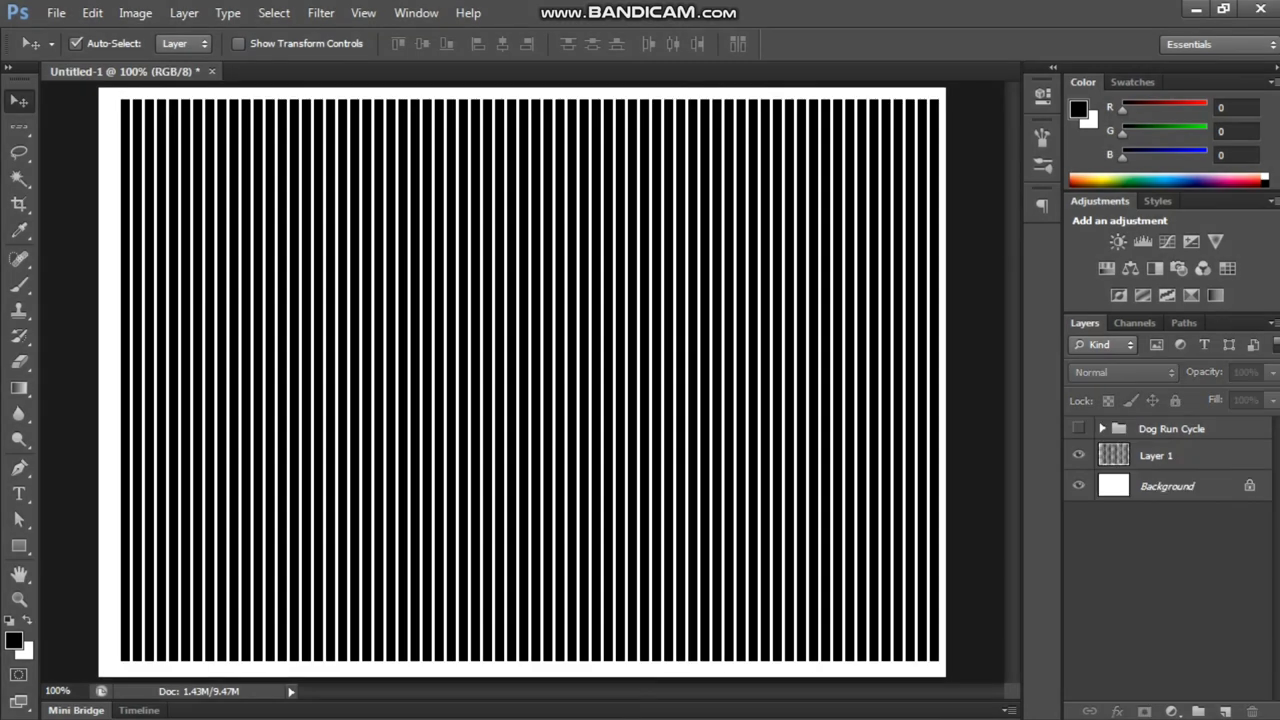
- Move the Layer 1 stripes left until only the last three remain on the page, and show the Dog Run Cycle group
{"action": "left_click", "coordinate": [1157, 455]}
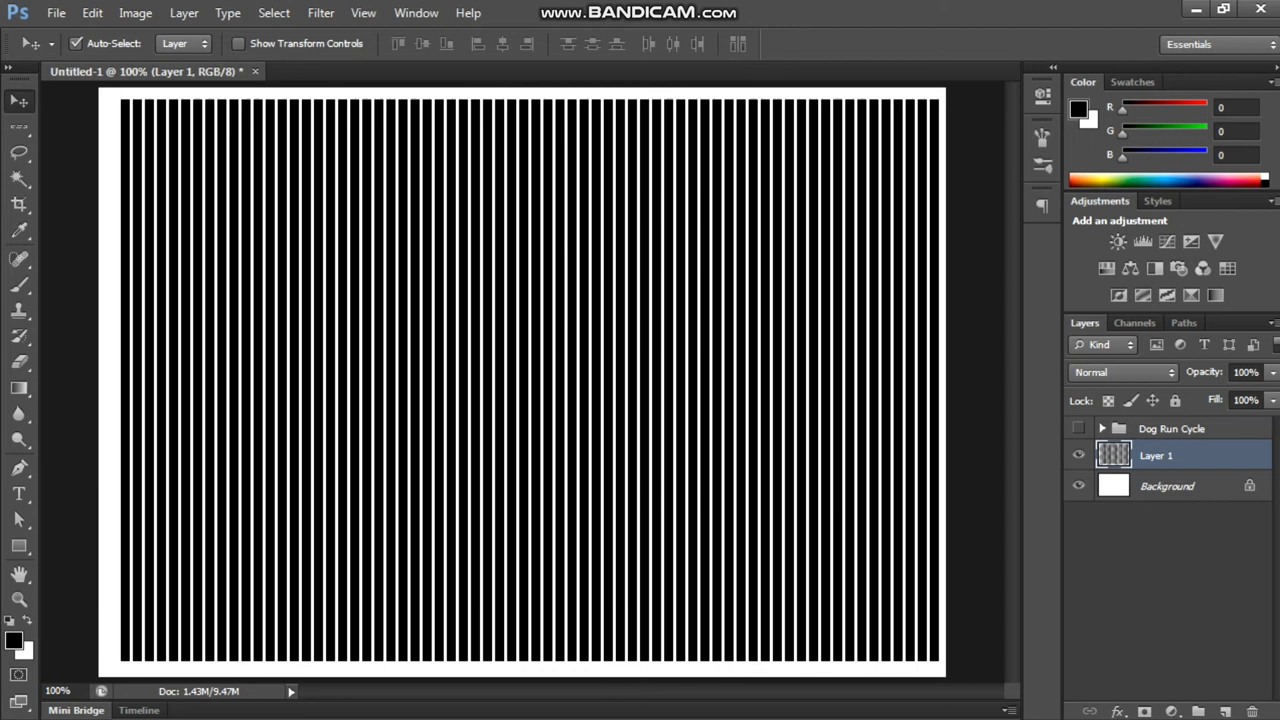
{"action": "left_click_drag", "start_coordinate": [522, 380], "coordinate": [514, 381]}
{"action": "left_click_drag", "start_coordinate": [940, 506], "coordinate": [138, 506]}
{"action": "left_click", "coordinate": [1078, 428]}
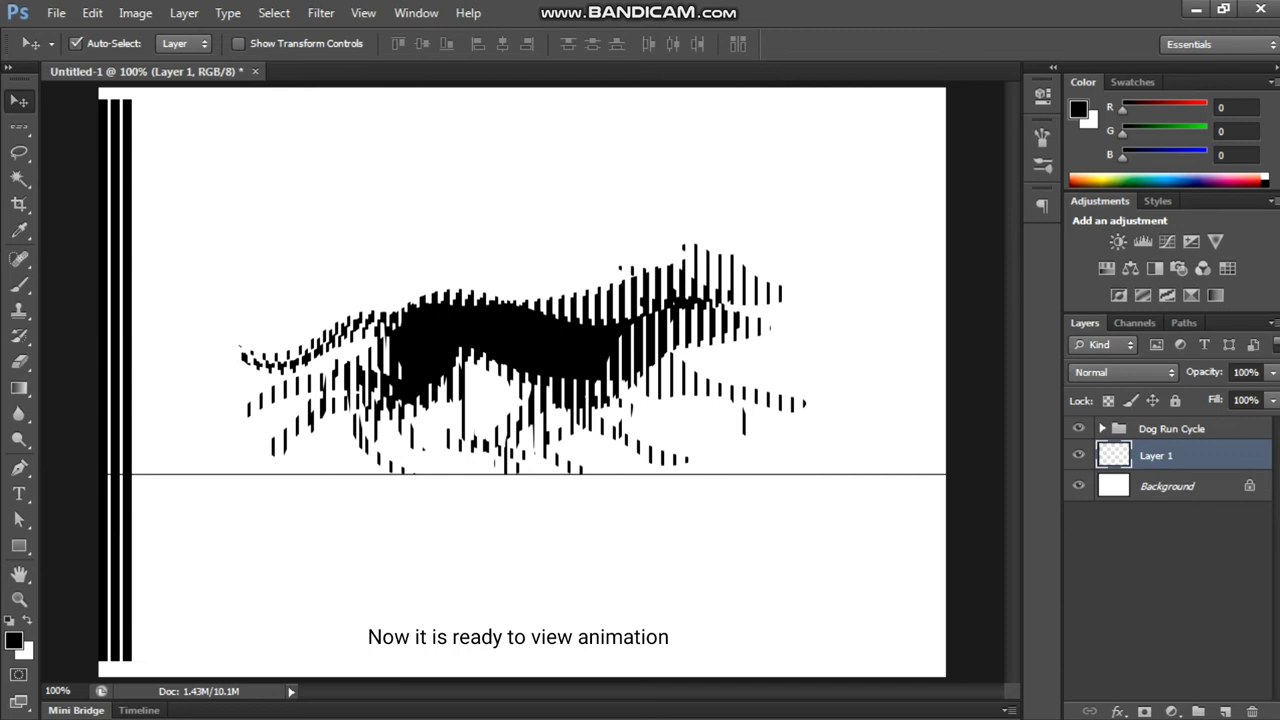
- Slide the Layer 1 stripes gradually to the right across the sliced dog frames to play the running animation
{"action": "key", "text": "Right"}
{"action": "key", "text": "Right"}
{"action": "key", "text": "Right"}
{"action": "key", "text": "Right"}
{"action": "key", "text": "Right"}
{"action": "key", "text": "Right"}
{"action": "key", "text": "Right"}
{"action": "key", "text": "Right"}
{"action": "key", "text": "Right"}
{"action": "key", "text": "Right"}
{"action": "key", "text": "Right"}
{"action": "key", "text": "Right"}
{"action": "key", "text": "Right"}
{"action": "key", "text": "Right"}
{"action": "key", "text": "Right"}
{"action": "key", "text": "Right"}
{"action": "key", "text": "Right"}
{"action": "key", "text": "Right"}
{"action": "key", "text": "Right"}
{"action": "key", "text": "Right"}
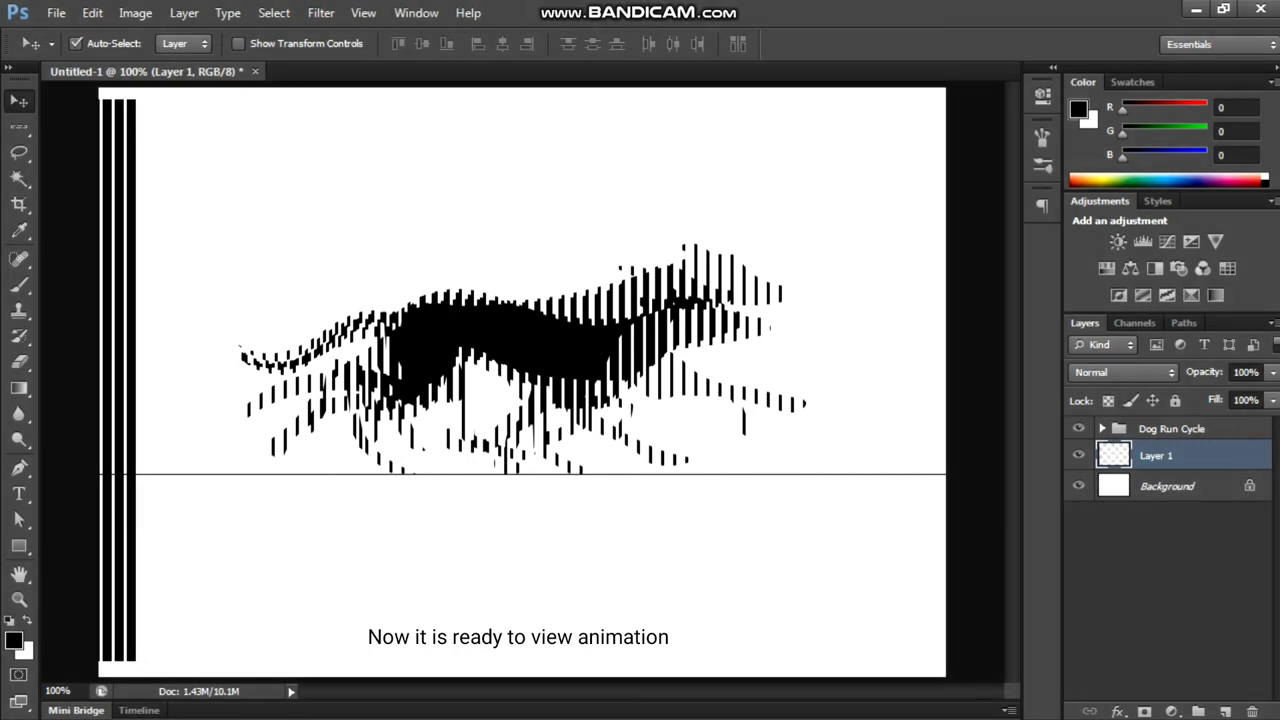
{"action": "key", "text": "shift+Right"}
{"action": "key", "text": "shift+Right"}
{"action": "key", "text": "shift+Right"}
{"action": "key", "text": "shift+Right"}
{"action": "key", "text": "shift+Right"}
{"action": "key", "text": "shift+Right"}
{"action": "key", "text": "shift+Right"}
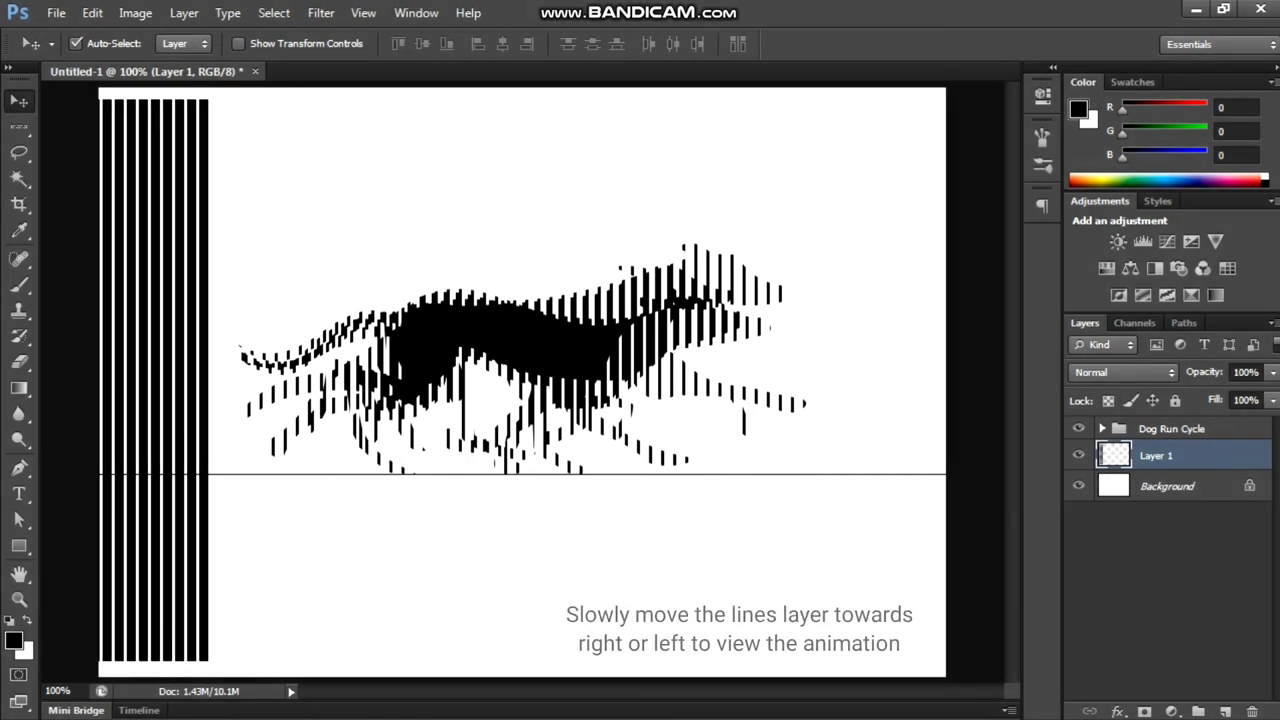
{"action": "key", "text": "shift+Right"}
{"action": "key", "text": "shift+Right"}
{"action": "key", "text": "shift+Right"}
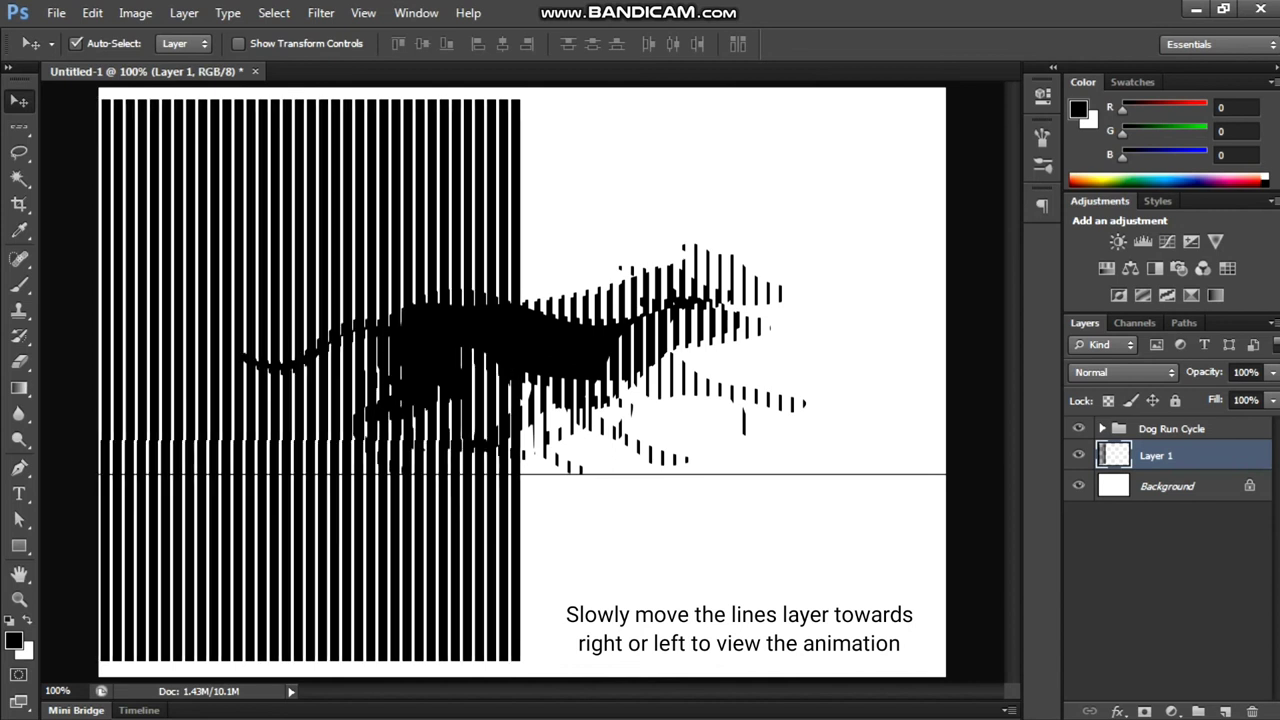
{"action": "key", "text": "Right"}
{"action": "key", "text": "Right"}
{"action": "key", "text": "Right"}
{"action": "key", "text": "Right"}
{"action": "key", "text": "Right"}
{"action": "key", "text": "Right"}
{"action": "key", "text": "Right"}
{"action": "key", "text": "Right"}
{"action": "key", "text": "Right"}
{"action": "key", "text": "Right"}
{"action": "key", "text": "Right"}
{"action": "key", "text": "Right"}
{"action": "key", "text": "Right"}
{"action": "key", "text": "Right"}
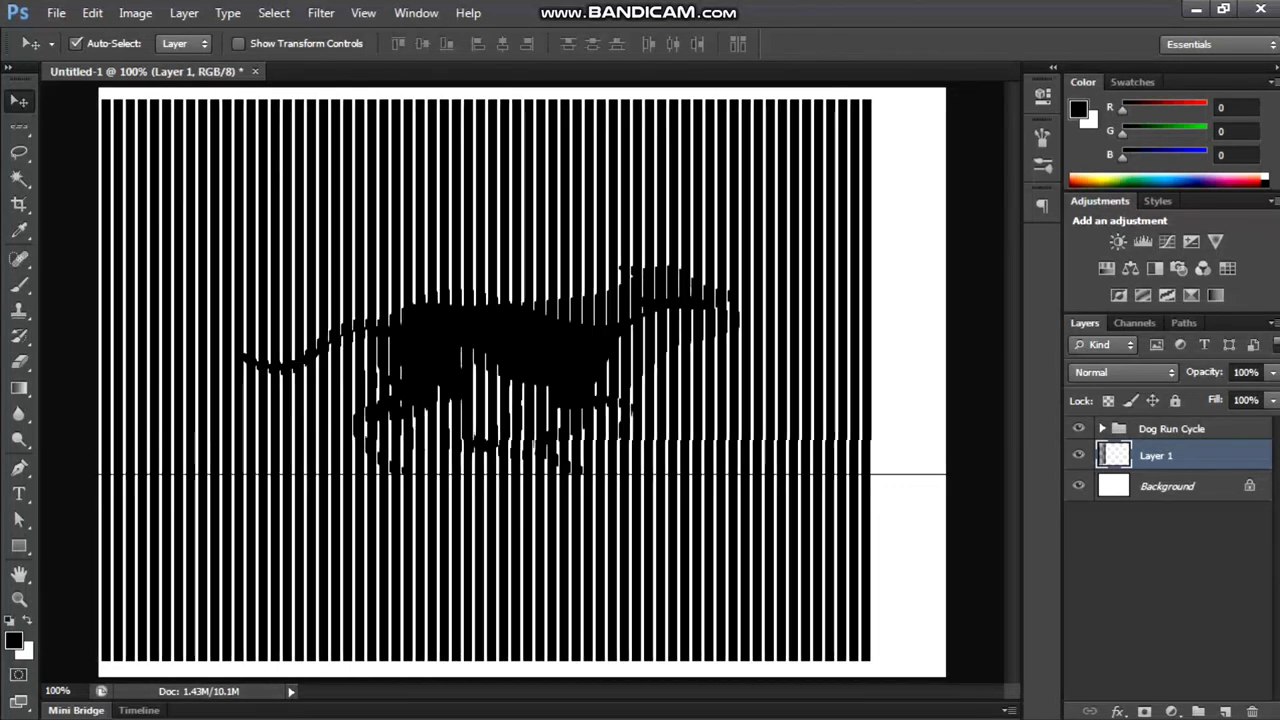
{"action": "key", "text": "Right"}
{"action": "key", "text": "Right"}
{"action": "key", "text": "Right"}
{"action": "key", "text": "Right"}
{"action": "key", "text": "Right"}
{"action": "key", "text": "Right"}
{"action": "key", "text": "Right"}
{"action": "key", "text": "Right"}
{"action": "key", "text": "Right"}
{"action": "key", "text": "Right"}
{"action": "key", "text": "Right"}
{"action": "key", "text": "Right"}
{"action": "key", "text": "Right"}
{"action": "key", "text": "Right"}
{"action": "key", "text": "Right"}
{"action": "key", "text": "Right"}
{"action": "key", "text": "Right"}
{"action": "key", "text": "Right"}
{"action": "key", "text": "Right"}
{"action": "key", "text": "Right"}
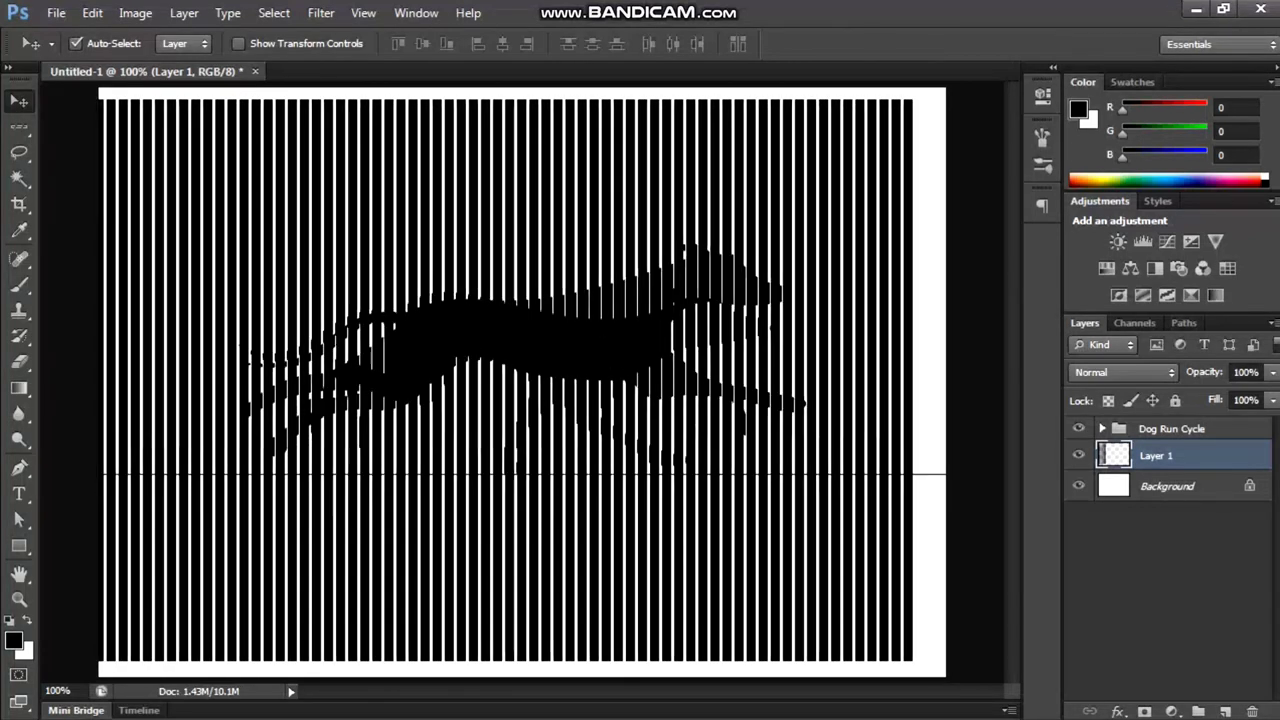